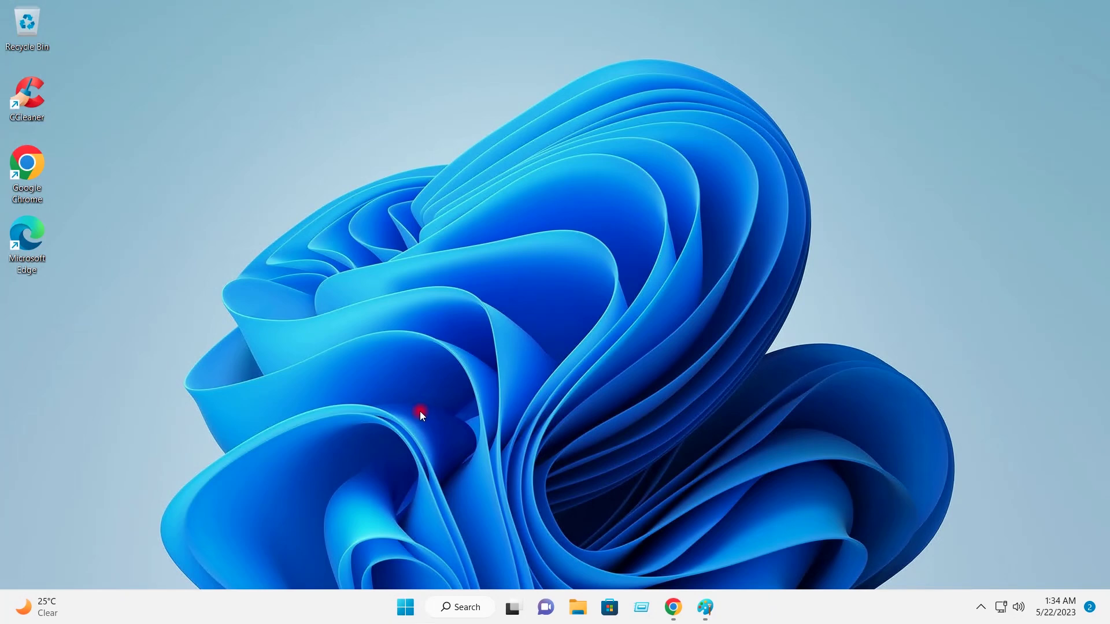
Google 'terraform download for windows' and open the Install Terraform result in a new tab.
{"action": "left_click", "coordinate": [674, 607]}
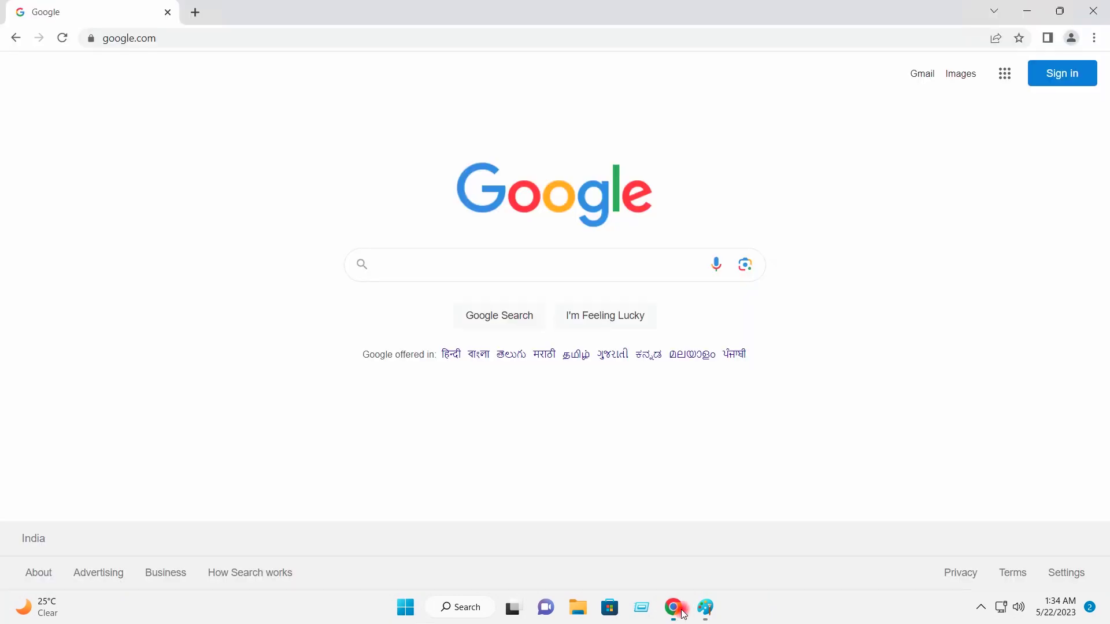
{"action": "left_click", "coordinate": [444, 268]}
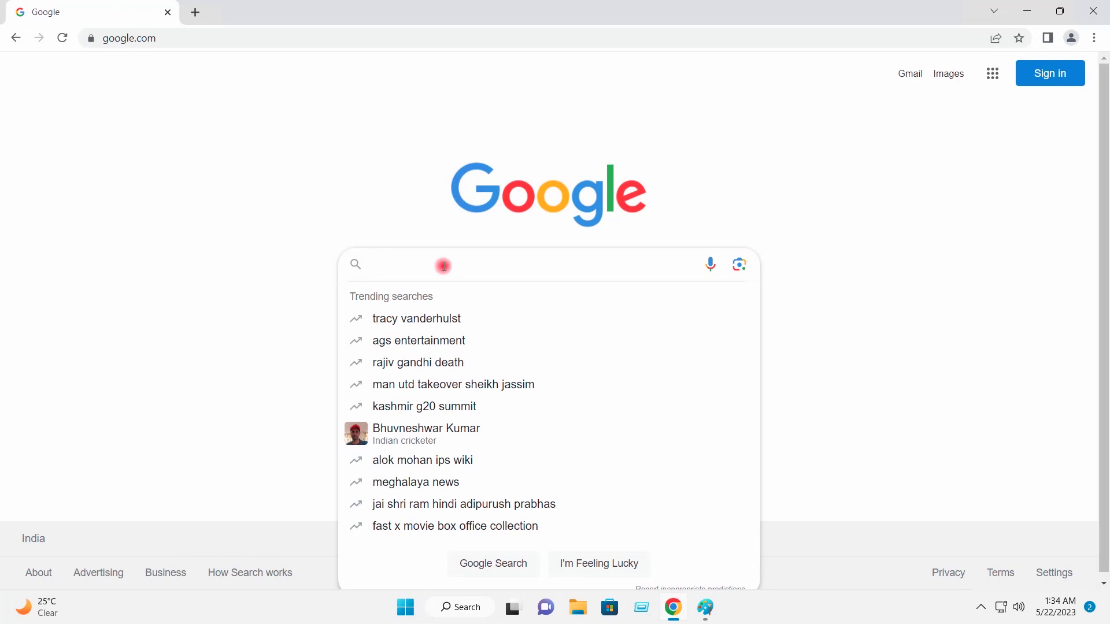
{"action": "type", "text": "terrf"}
{"action": "key", "text": "BackSpace"}
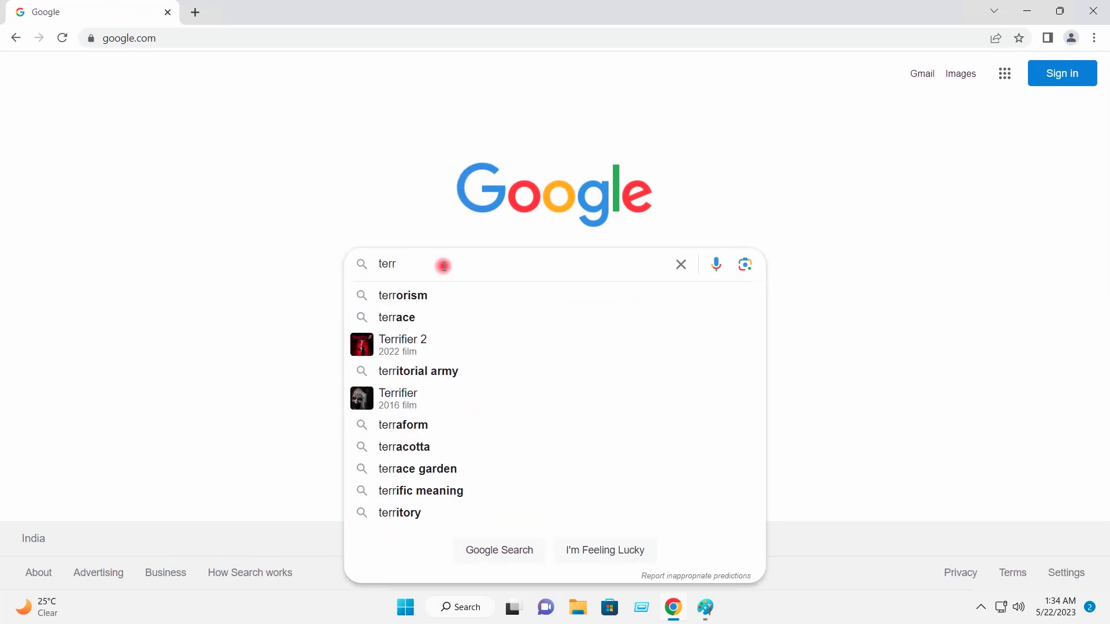
{"action": "type", "text": "aform "}
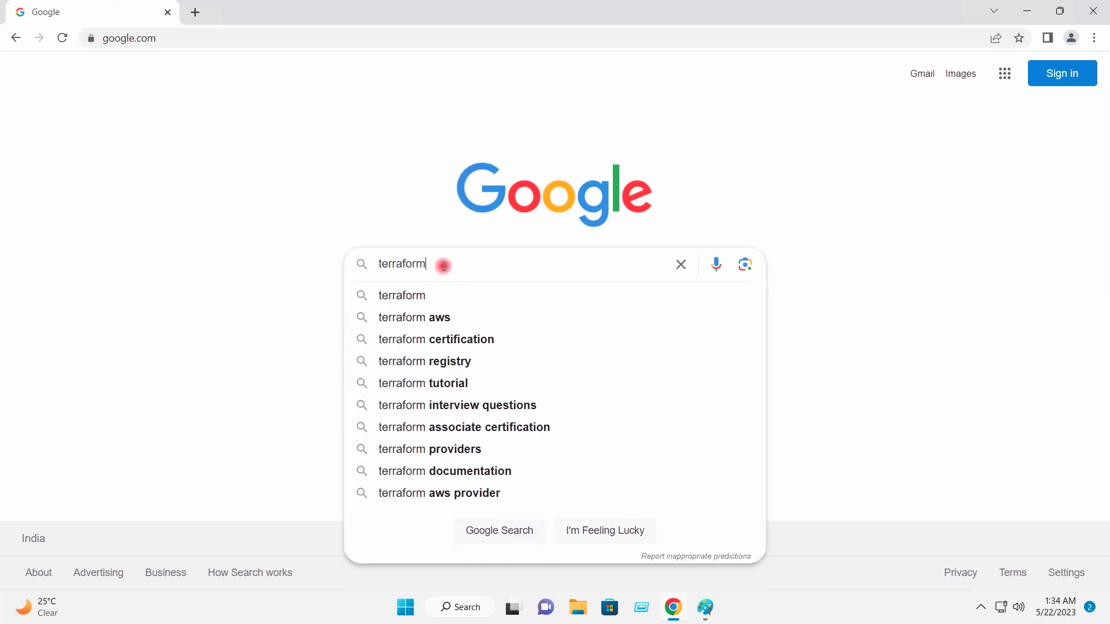
{"action": "type", "text": "down"}
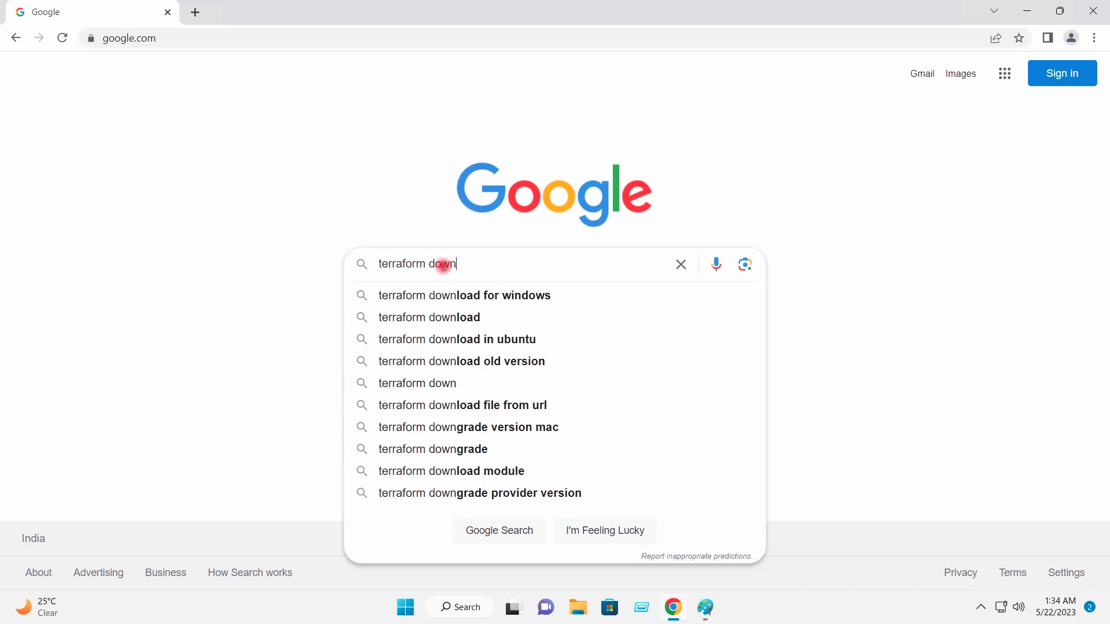
{"action": "key", "text": "Down"}
{"action": "key", "text": "Return"}
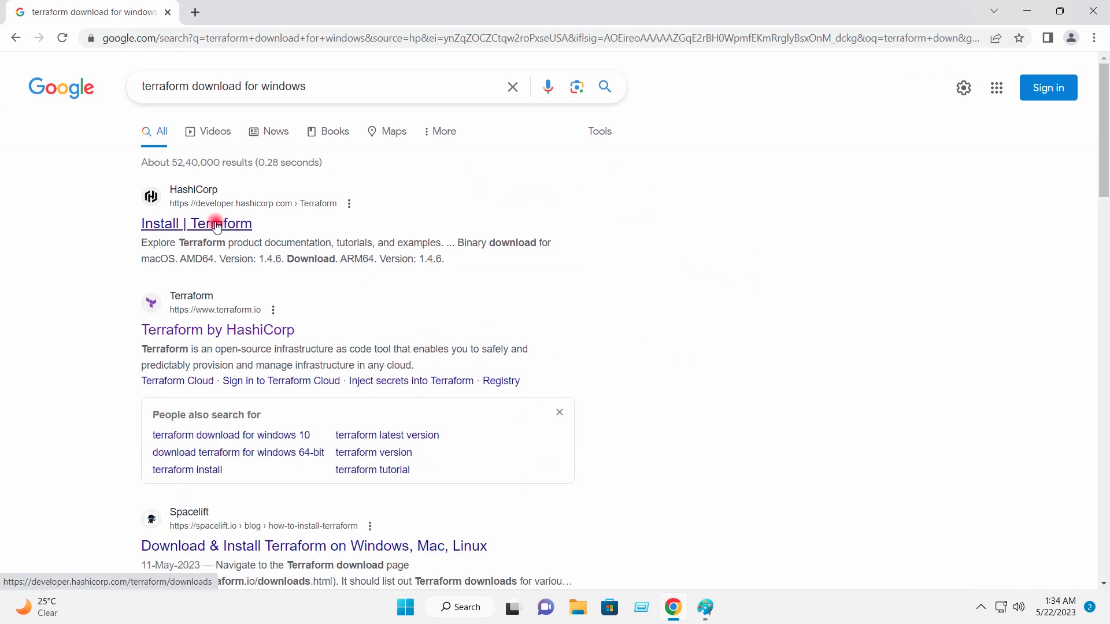
{"action": "middle_click", "coordinate": [216, 225]}
Download the Terraform 1.4.6 Windows AMD64 zip from the Install Terraform page's Windows tab.
{"action": "left_click", "coordinate": [224, 7]}
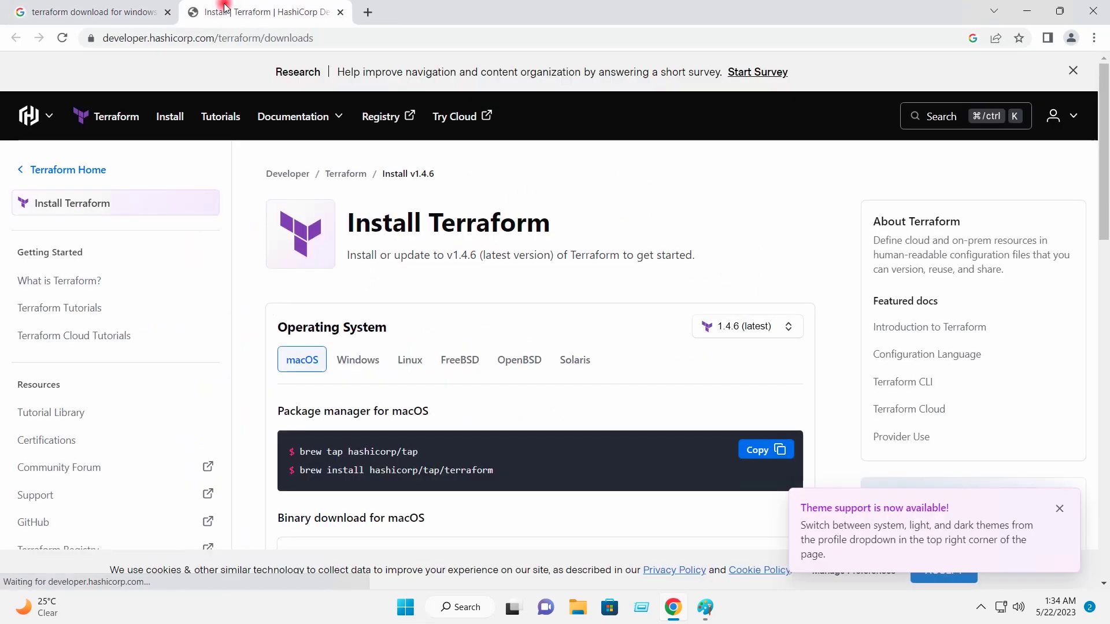
{"action": "left_click", "coordinate": [369, 364]}
{"action": "scroll", "coordinate": [453, 431], "scroll_direction": "down", "scroll_amount": 1}
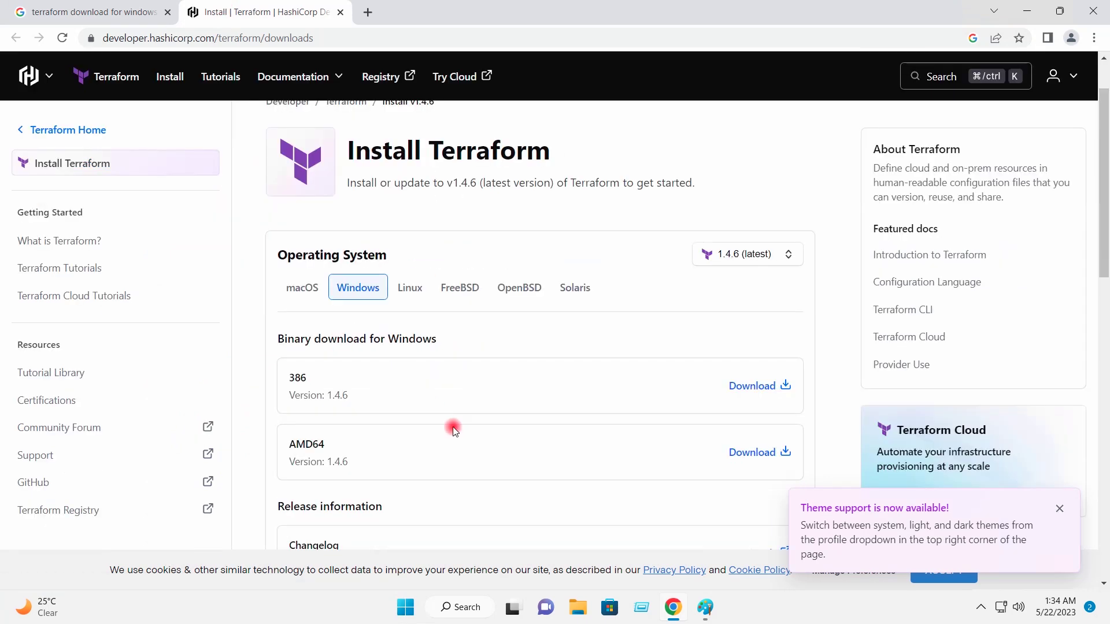
{"action": "left_click", "coordinate": [1059, 508]}
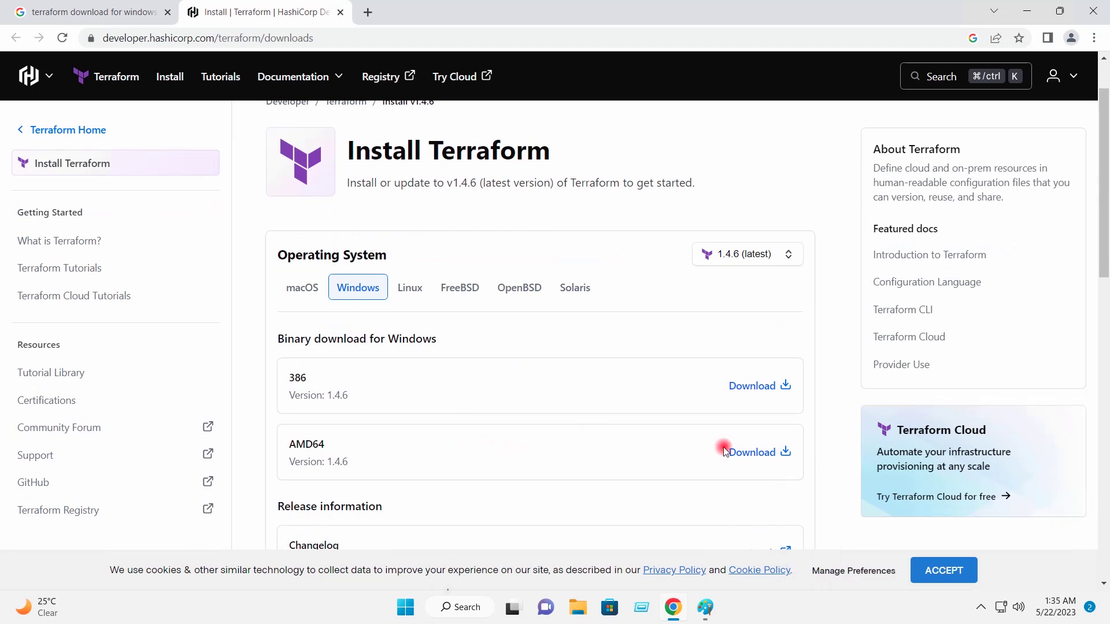
{"action": "left_click", "coordinate": [740, 452]}
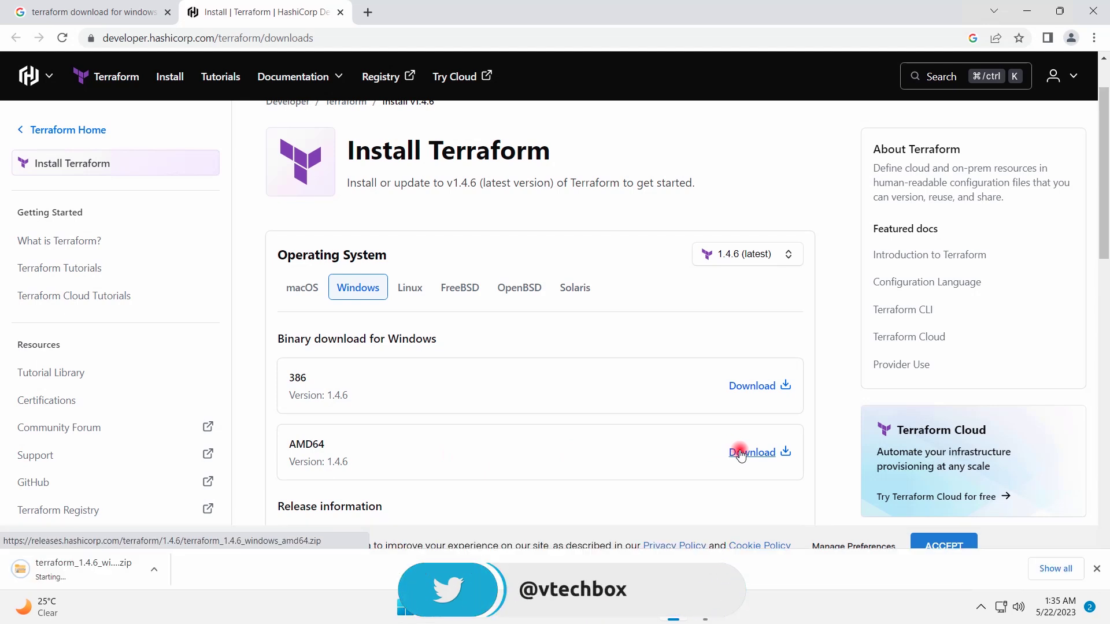
Create a new folder named terraform on Local Disk (C:) and open C:\terraform.
{"action": "left_click", "coordinate": [581, 617]}
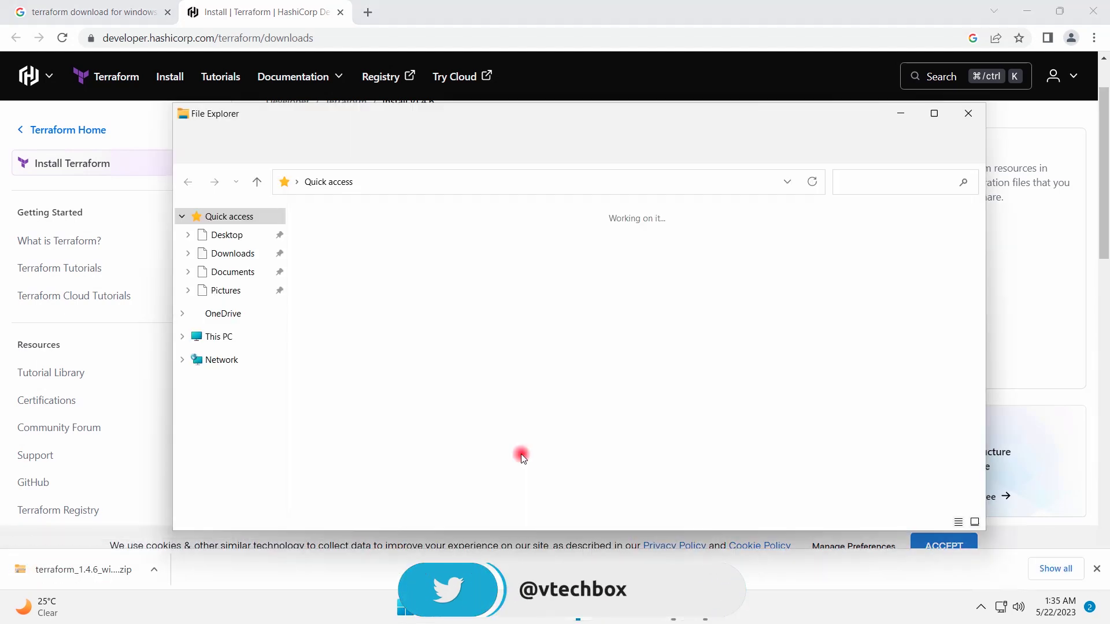
{"action": "left_click", "coordinate": [236, 340]}
{"action": "double_click", "coordinate": [373, 331]}
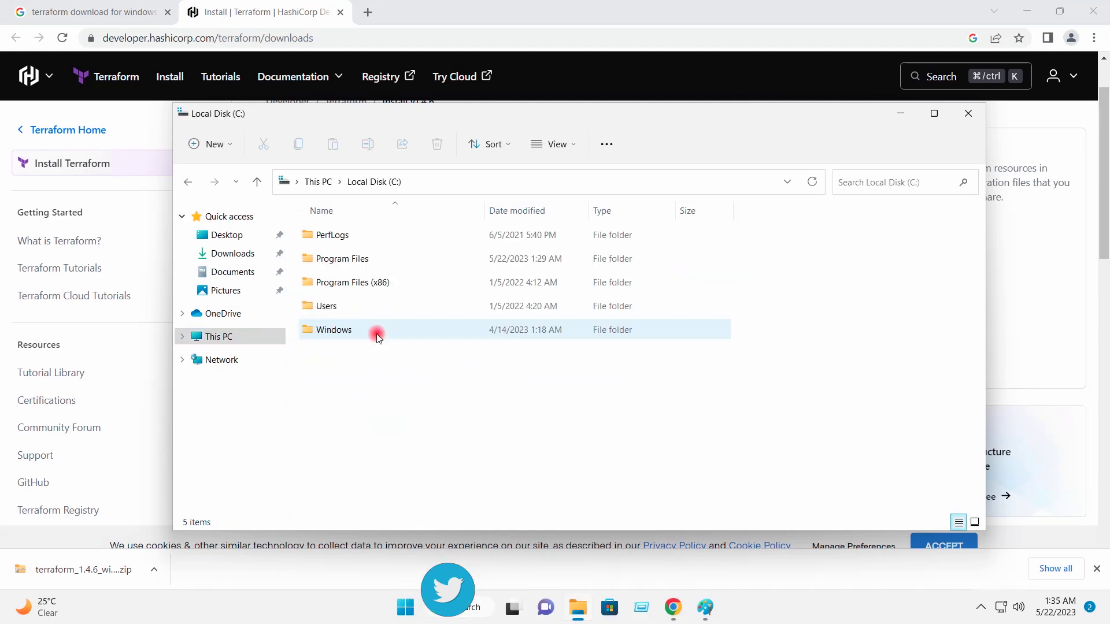
{"action": "right_click", "coordinate": [371, 385]}
{"action": "mouse_move", "coordinate": [452, 319]}
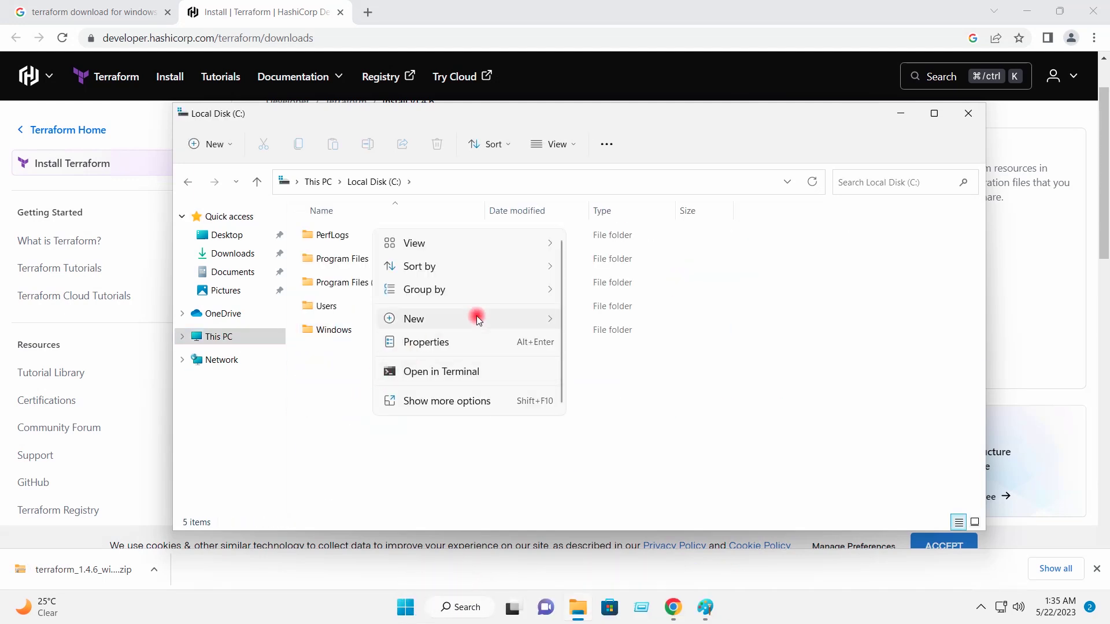
{"action": "left_click", "coordinate": [598, 321]}
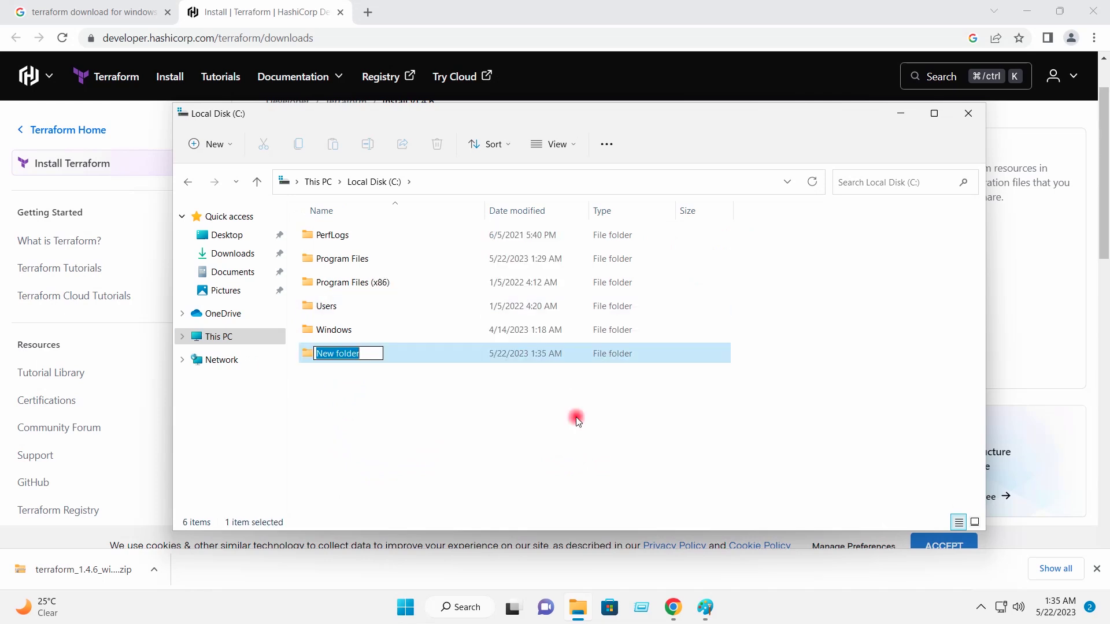
{"action": "type", "text": "terr"}
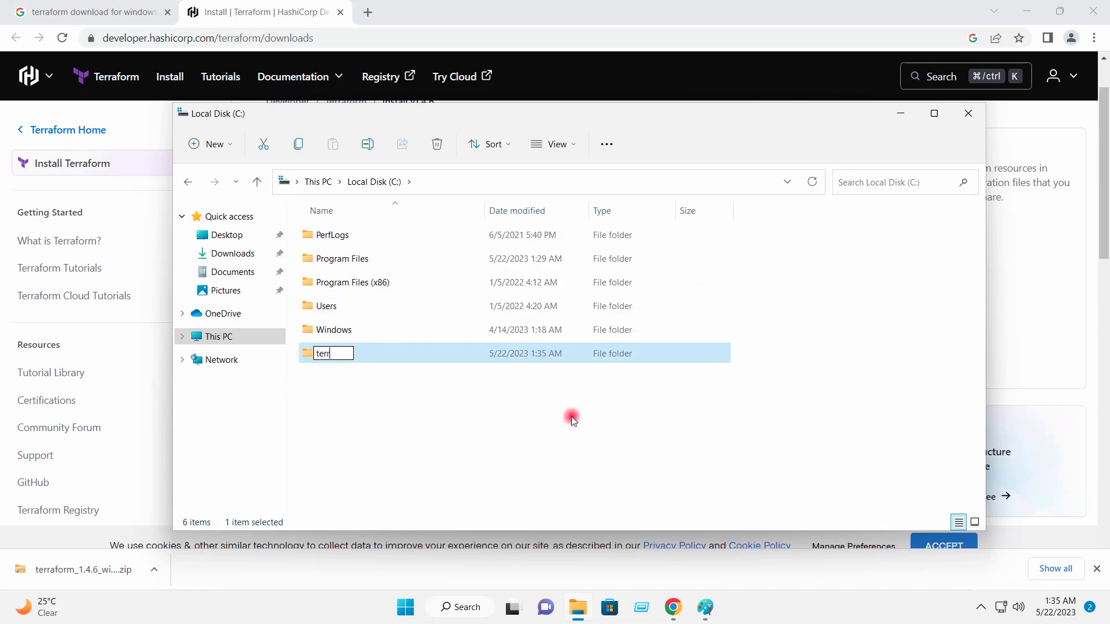
{"action": "type", "text": "aform"}
{"action": "key", "text": "Return"}
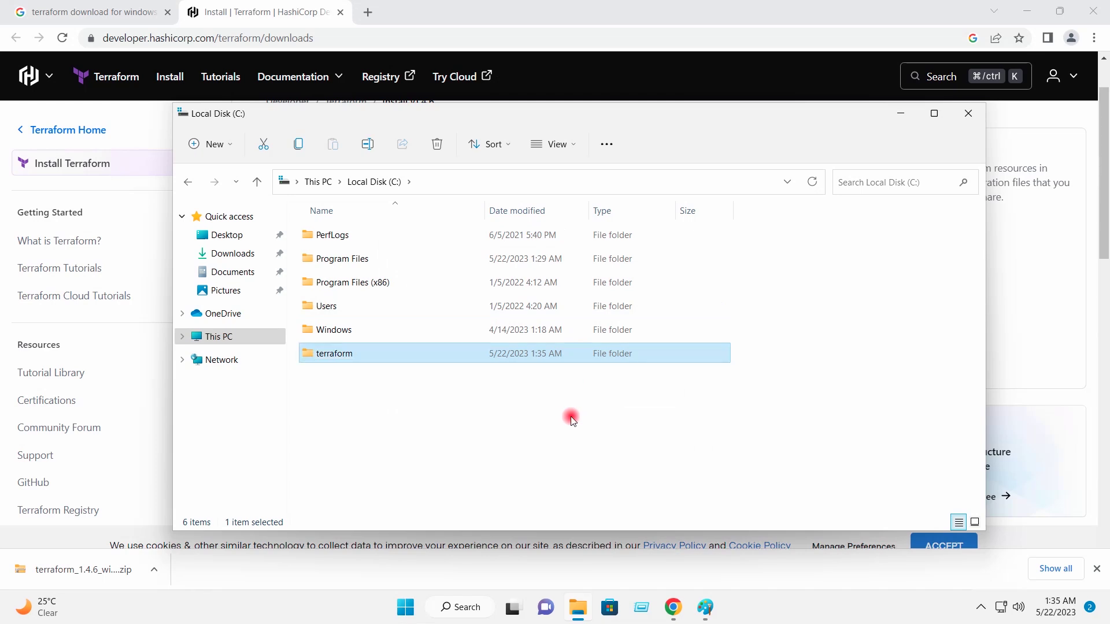
{"action": "key", "text": "Return"}
{"action": "left_click", "coordinate": [556, 182]}
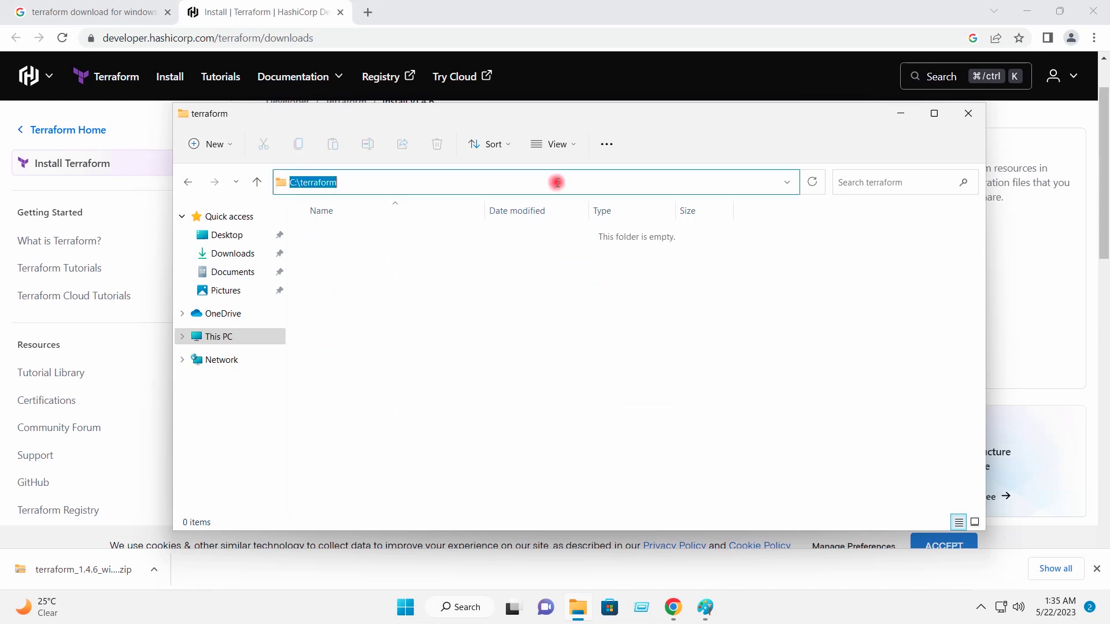
{"action": "left_click", "coordinate": [475, 328]}
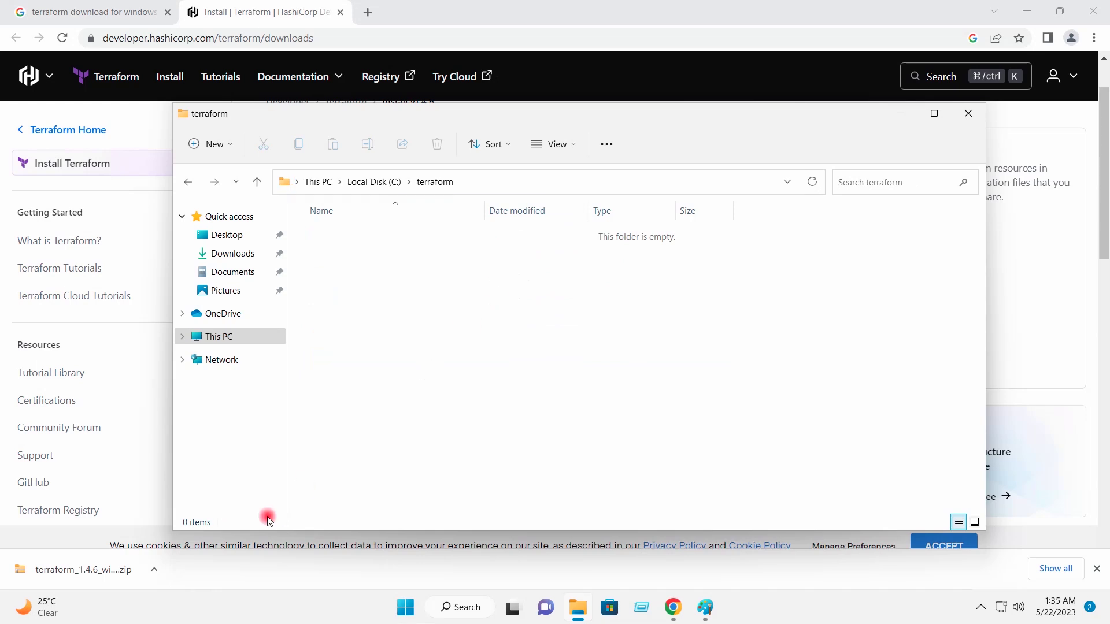
Extract the downloaded Terraform zip into C:\terraform and check that the terraform application is there.
{"action": "left_click", "coordinate": [157, 569]}
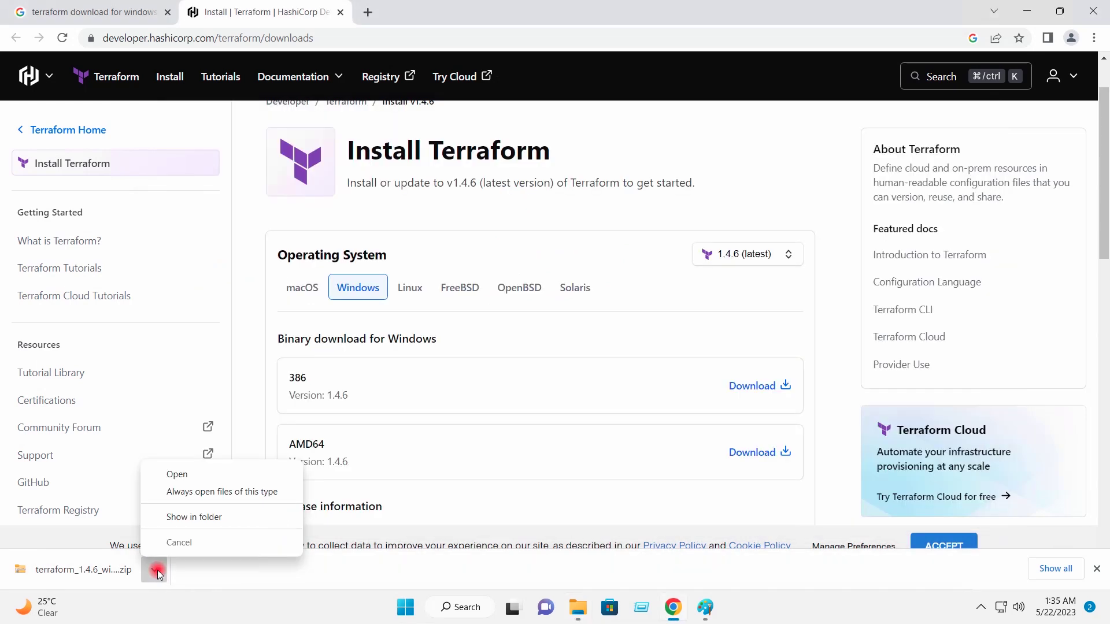
{"action": "left_click", "coordinate": [173, 518]}
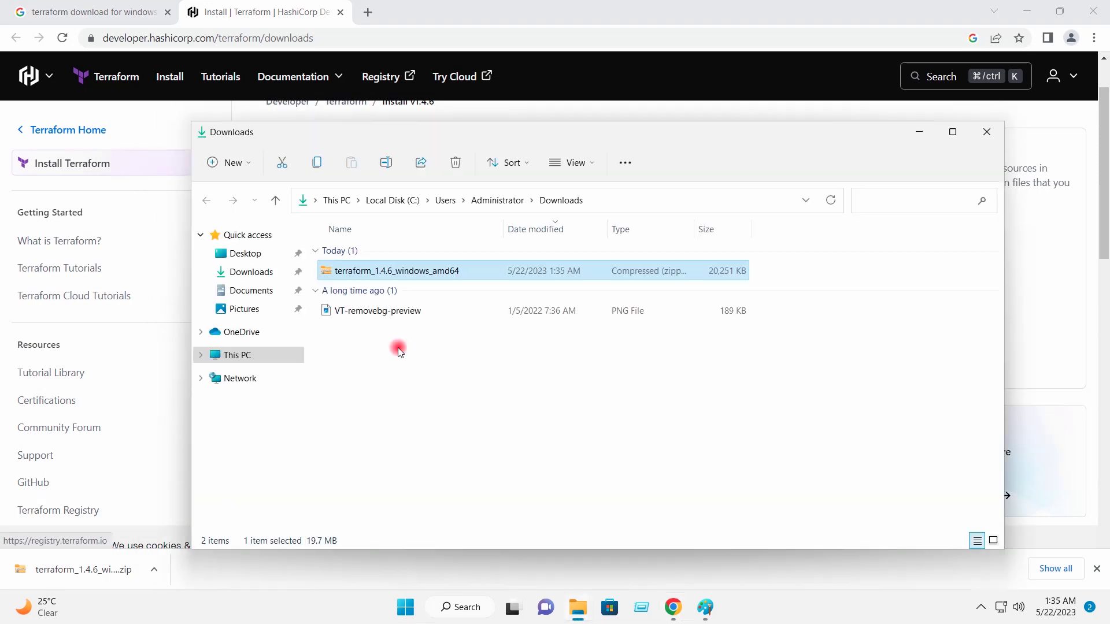
{"action": "right_click", "coordinate": [383, 265]}
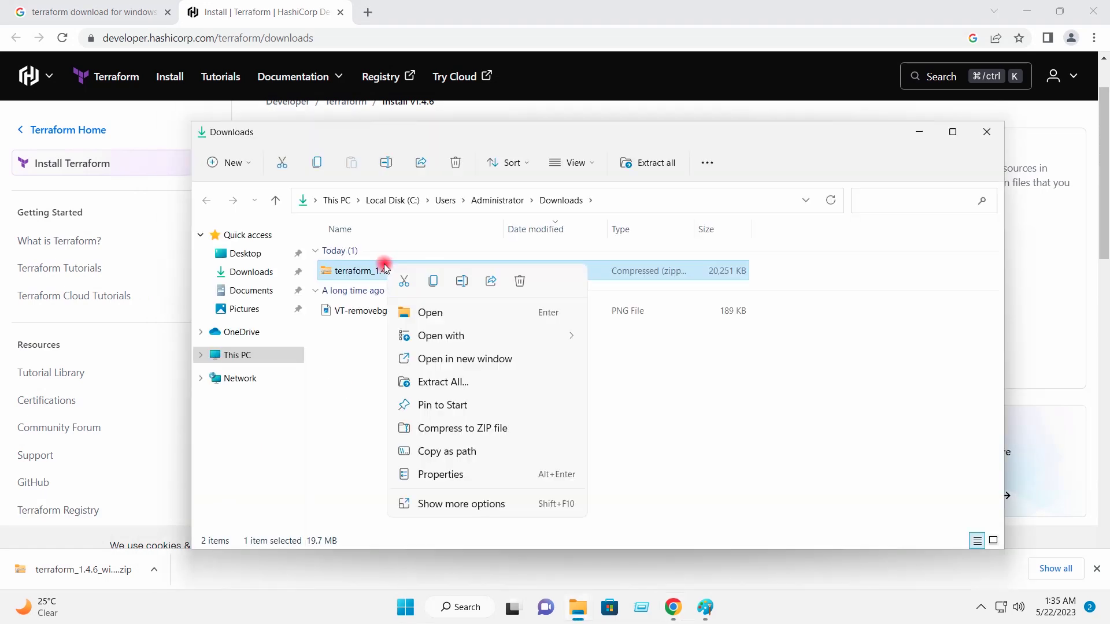
{"action": "left_click", "coordinate": [428, 383]}
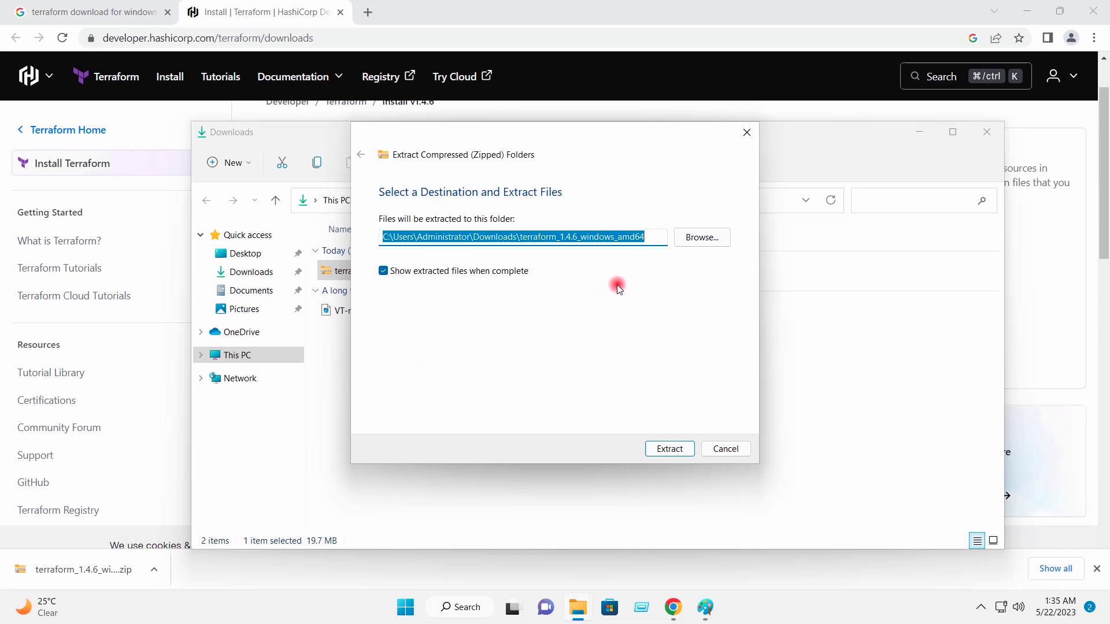
{"action": "type", "text": "C:\terraform"}
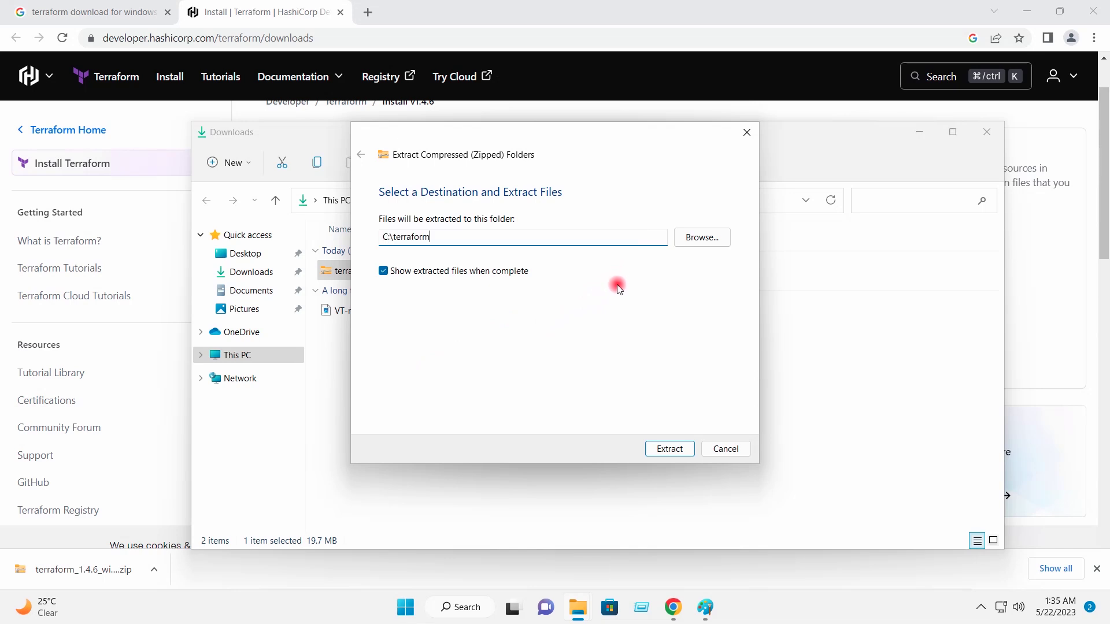
{"action": "left_click", "coordinate": [670, 448]}
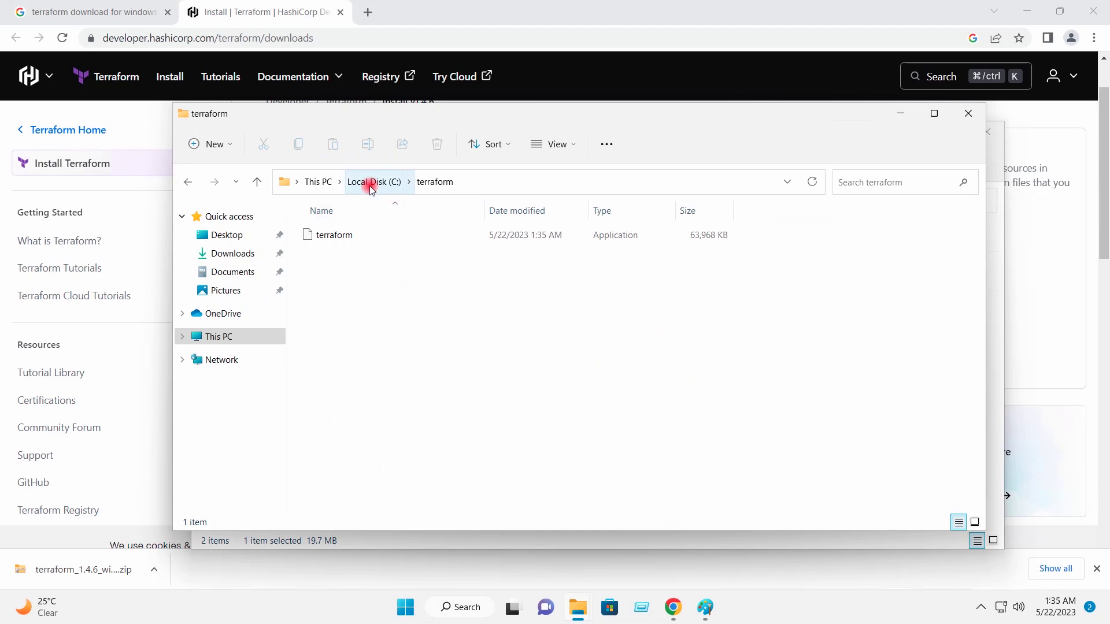
{"action": "left_click", "coordinate": [370, 183]}
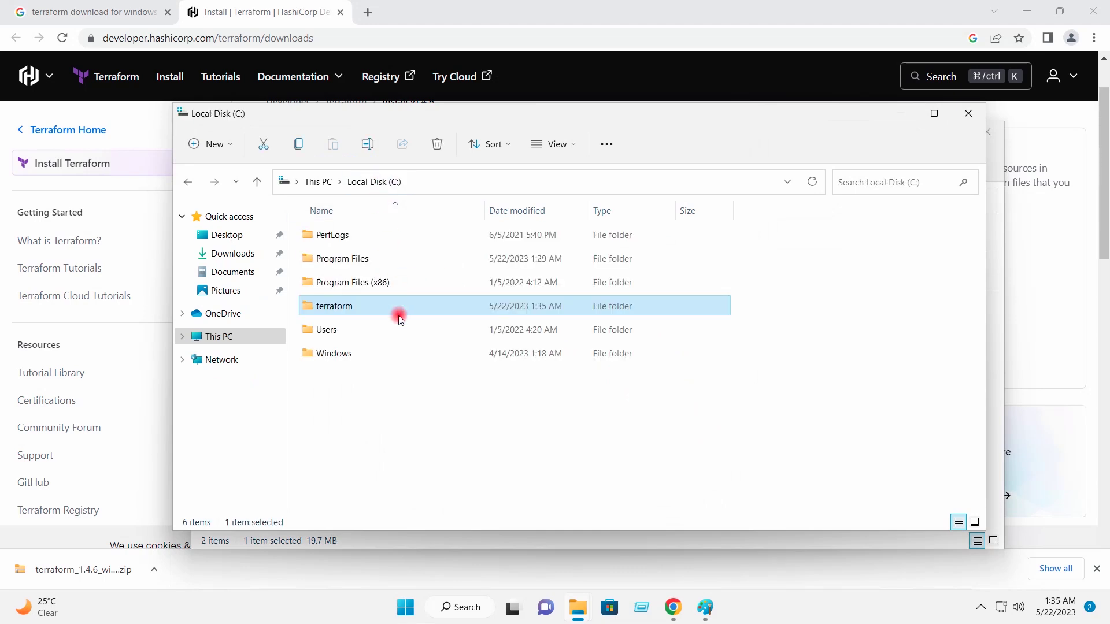
{"action": "double_click", "coordinate": [367, 307]}
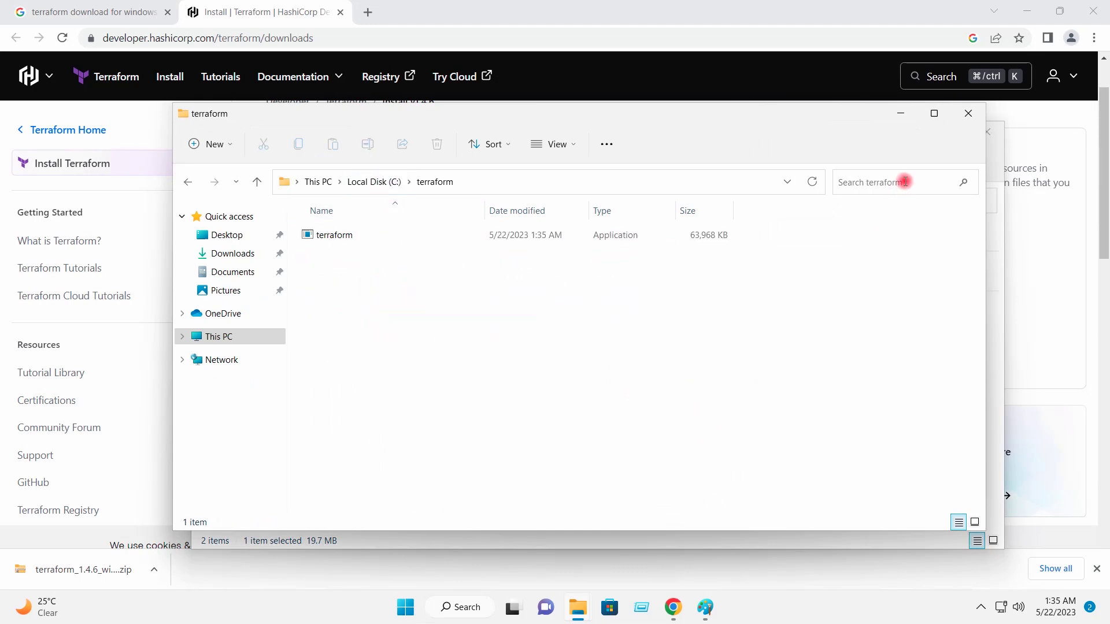
Close the terraform folder, minimize the Downloads window, and dismiss Chrome's download bar.
{"action": "left_click", "coordinate": [899, 114]}
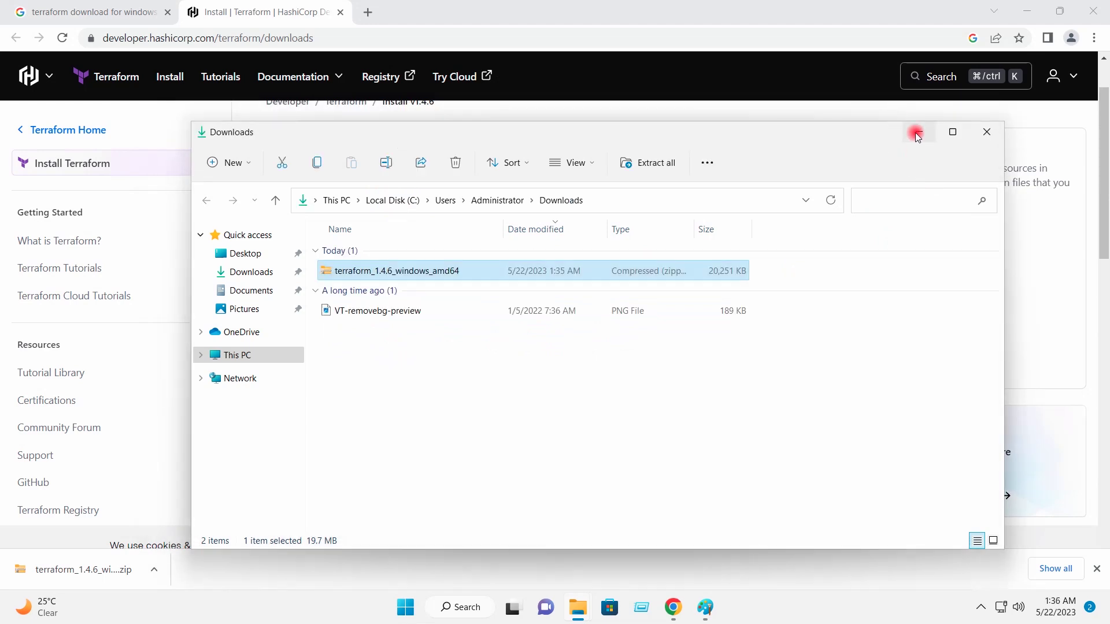
{"action": "left_click", "coordinate": [916, 133]}
{"action": "left_click", "coordinate": [1096, 568]}
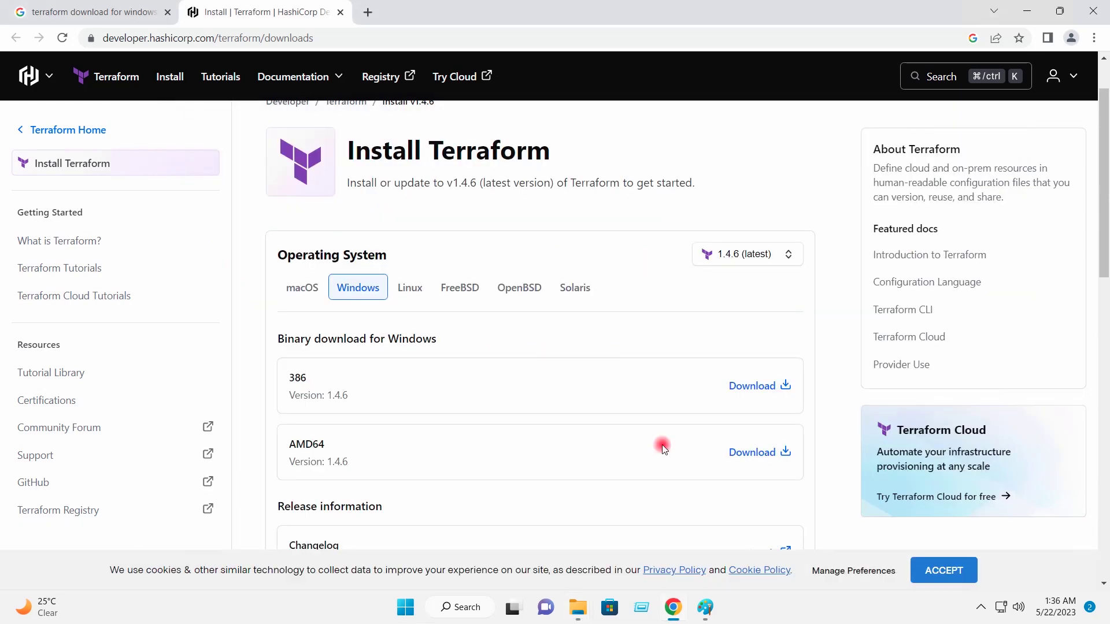
Accept cookies, open 'Edit the system environment variables' from Start, centre it, and minimize Chrome.
{"action": "left_click", "coordinate": [943, 571]}
{"action": "left_click", "coordinate": [404, 607]}
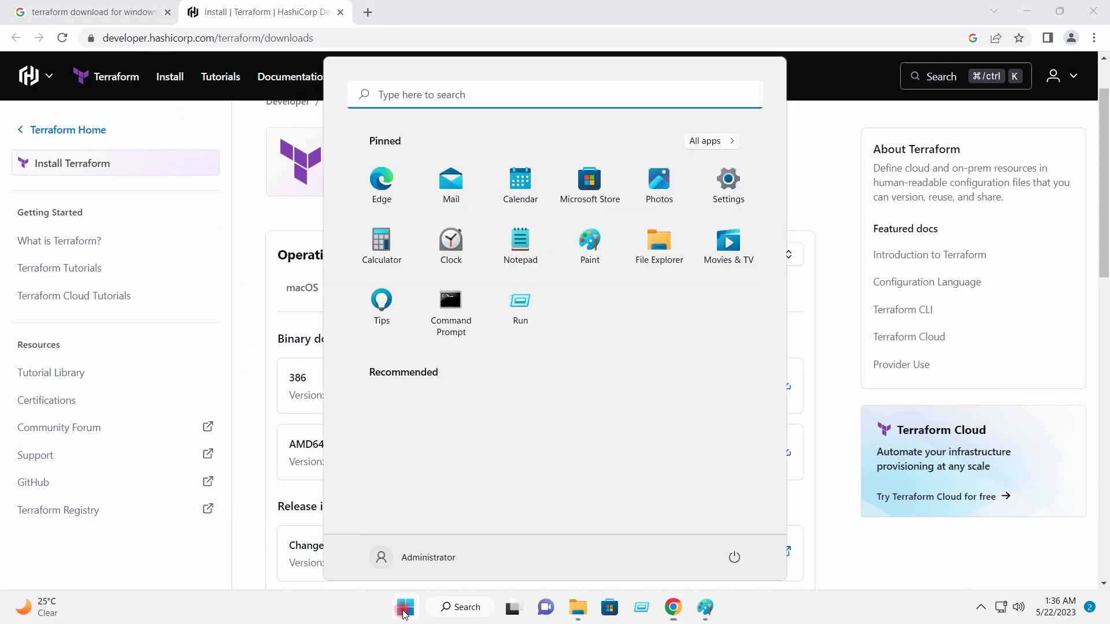
{"action": "key", "text": "Escape"}
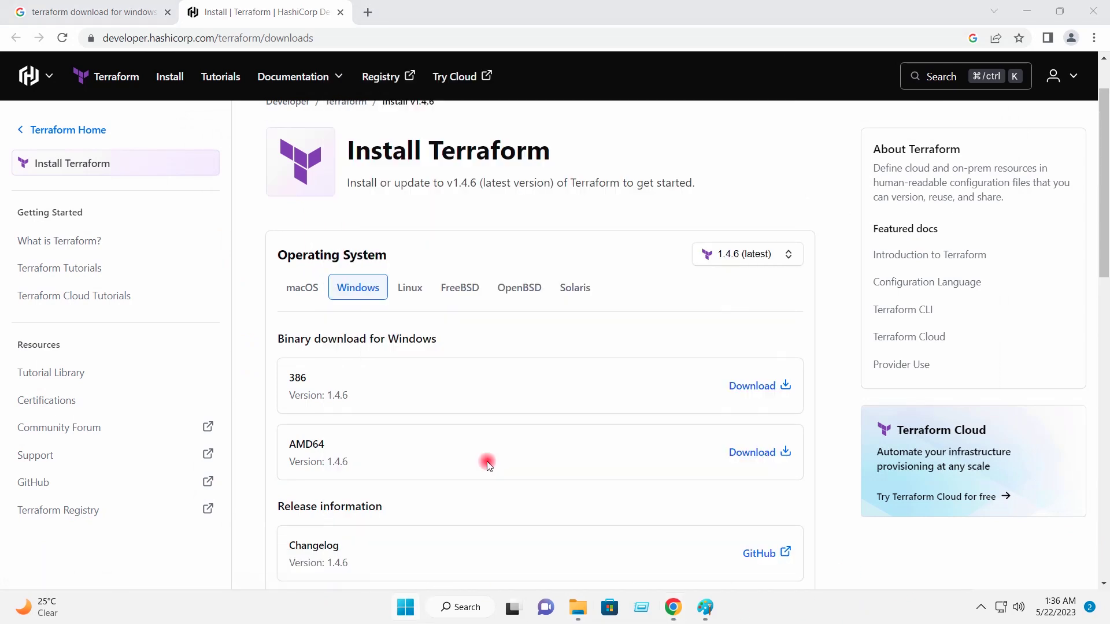
{"action": "left_click", "coordinate": [408, 610]}
{"action": "type", "text": "sy"}
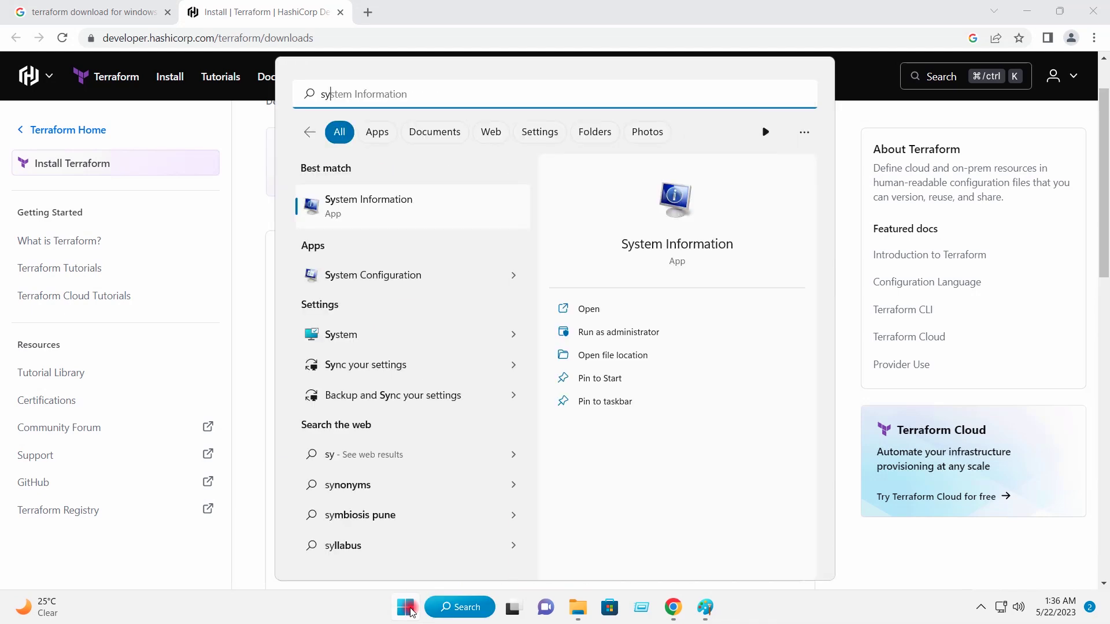
{"action": "type", "text": "st"}
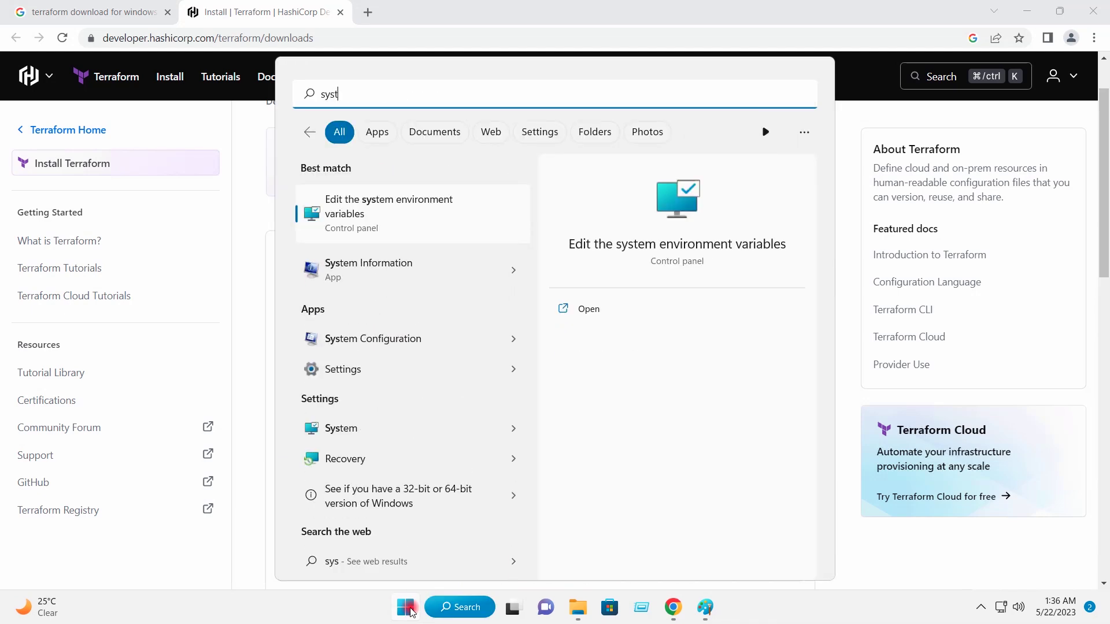
{"action": "type", "text": "em"}
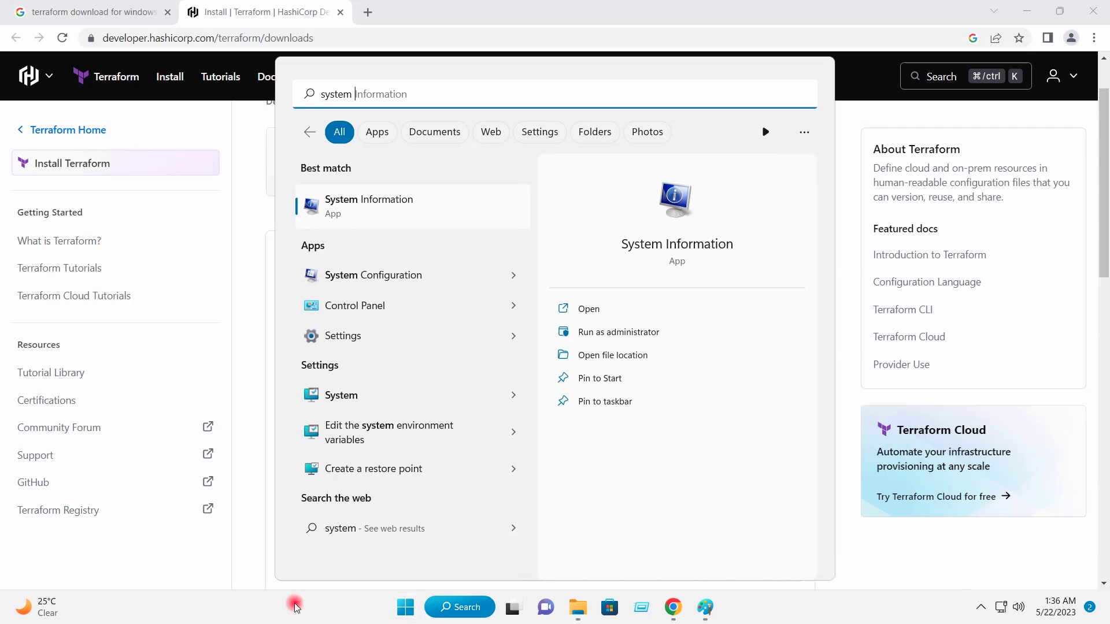
{"action": "left_click", "coordinate": [414, 432]}
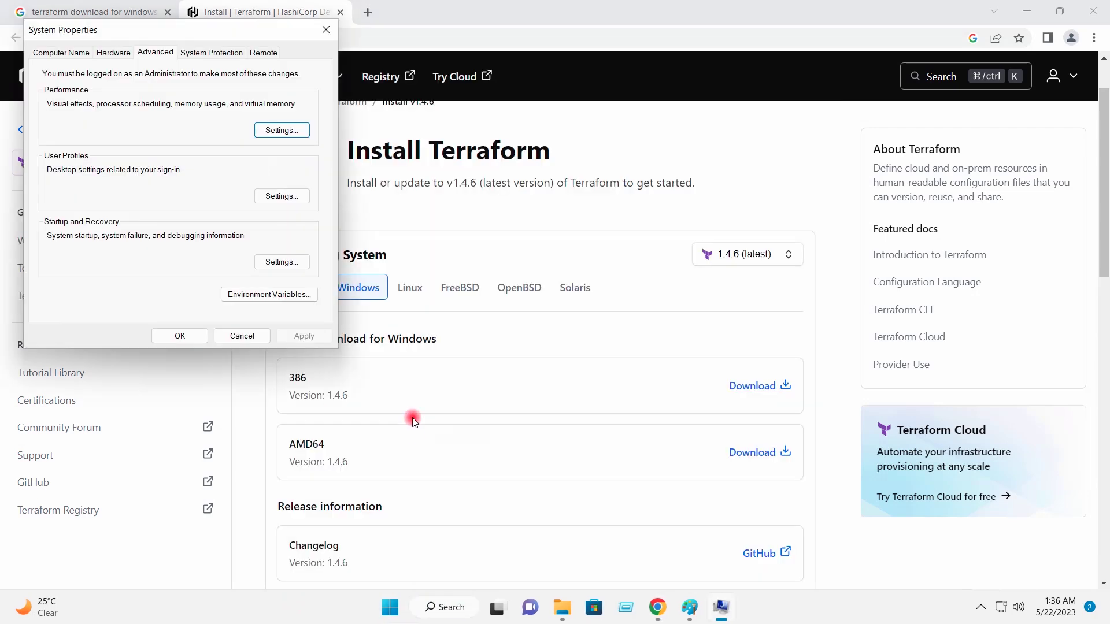
{"action": "left_click_drag", "start_coordinate": [190, 33], "coordinate": [592, 105]}
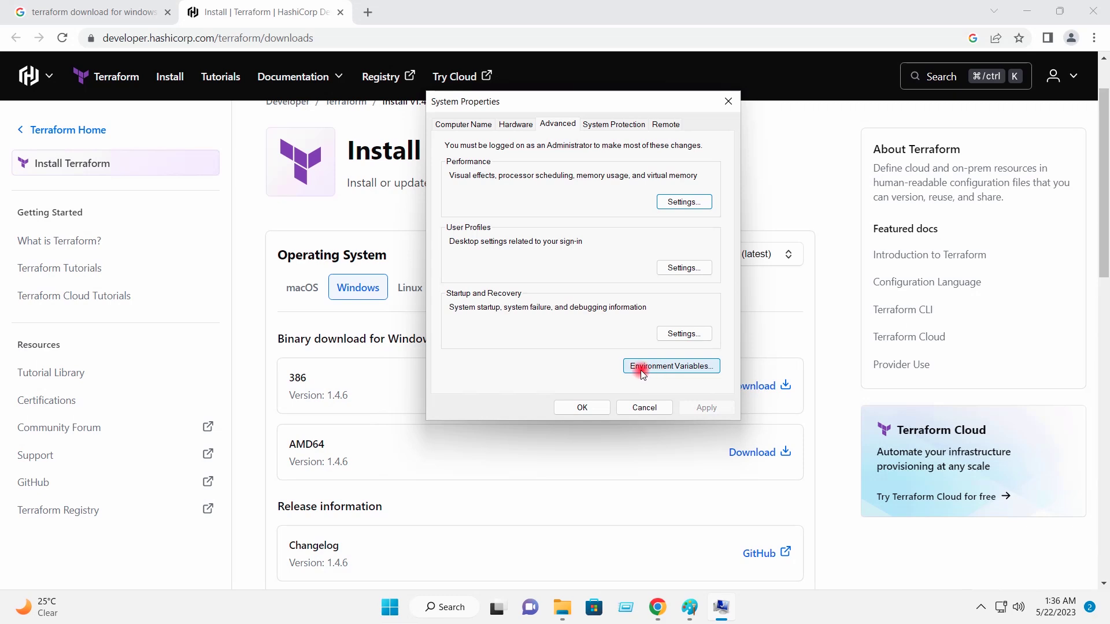
{"action": "left_click", "coordinate": [1026, 12]}
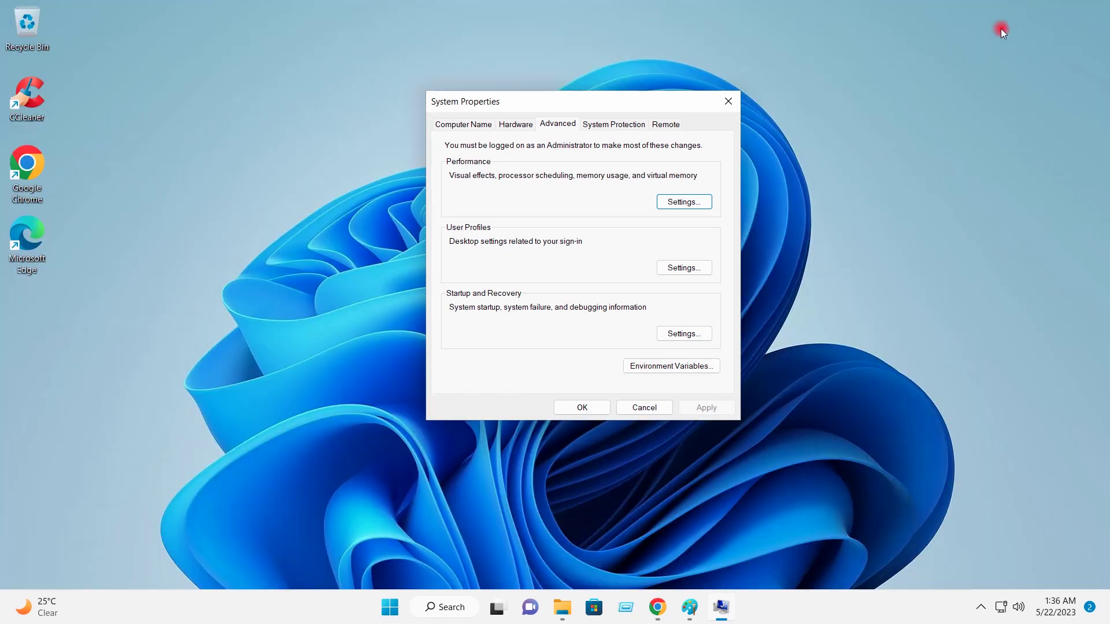
Add a C:\terraform entry to the user Path variable and OK out of every dialog.
{"action": "left_click", "coordinate": [675, 365]}
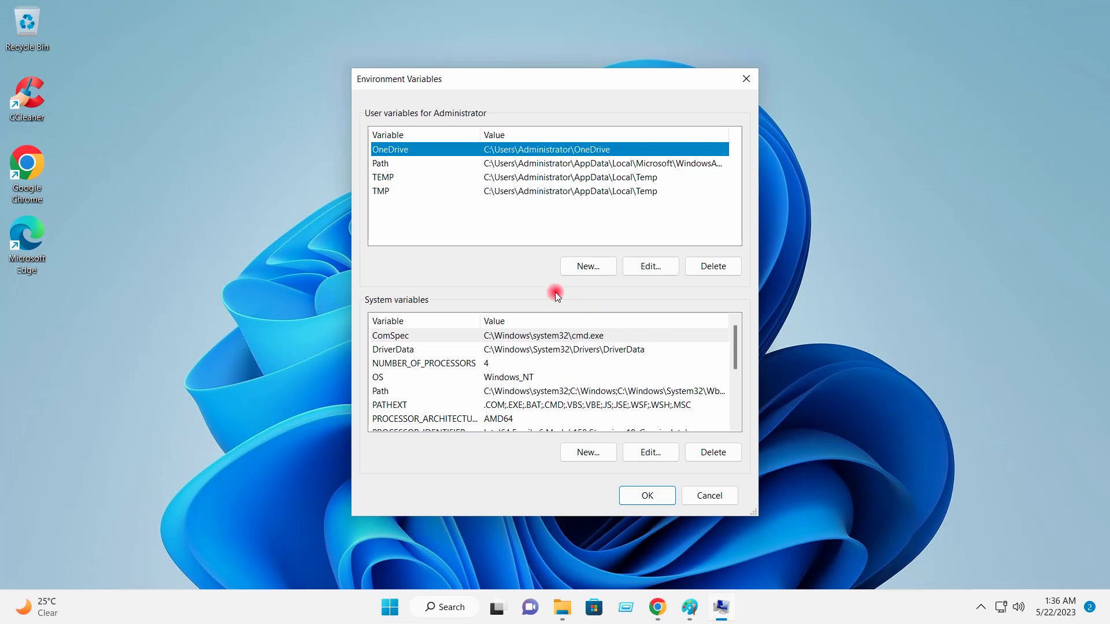
{"action": "left_click", "coordinate": [489, 164]}
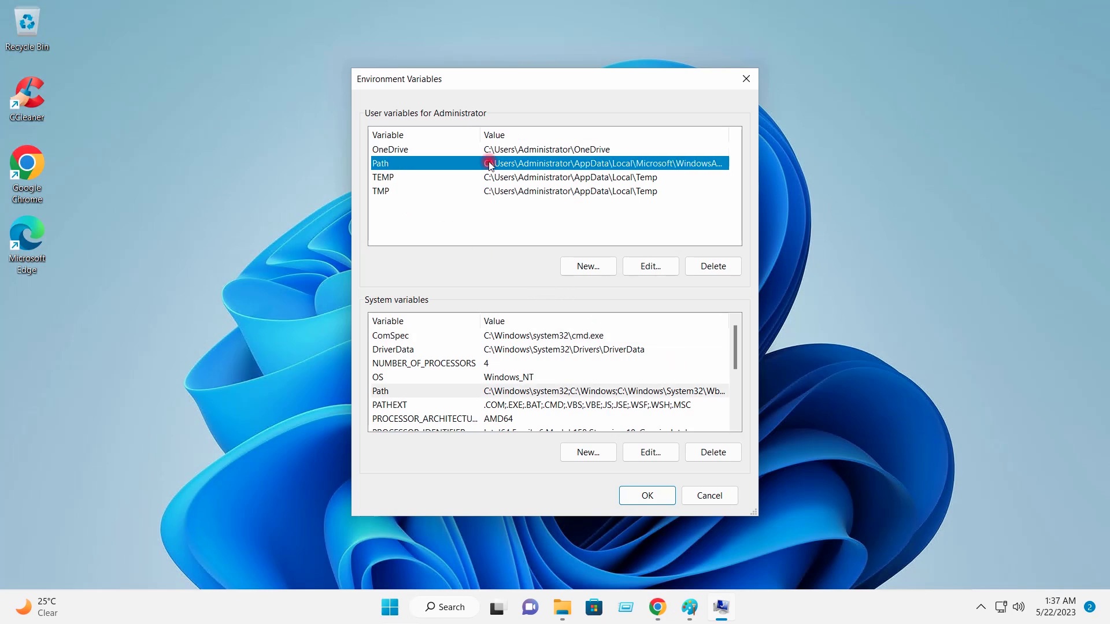
{"action": "left_click", "coordinate": [408, 391]}
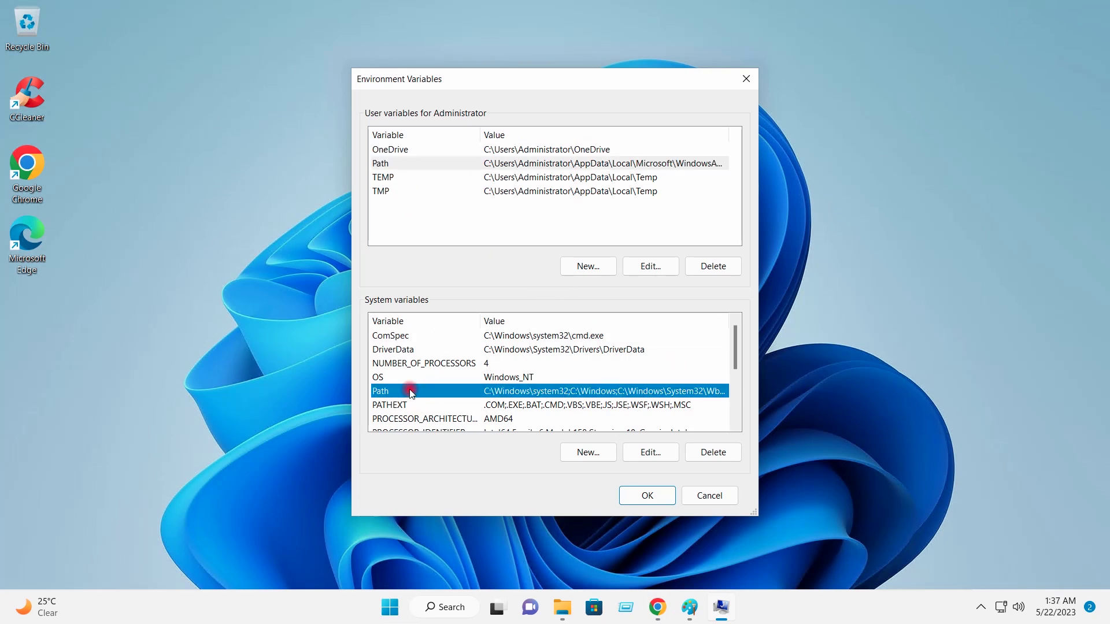
{"action": "left_click", "coordinate": [432, 165]}
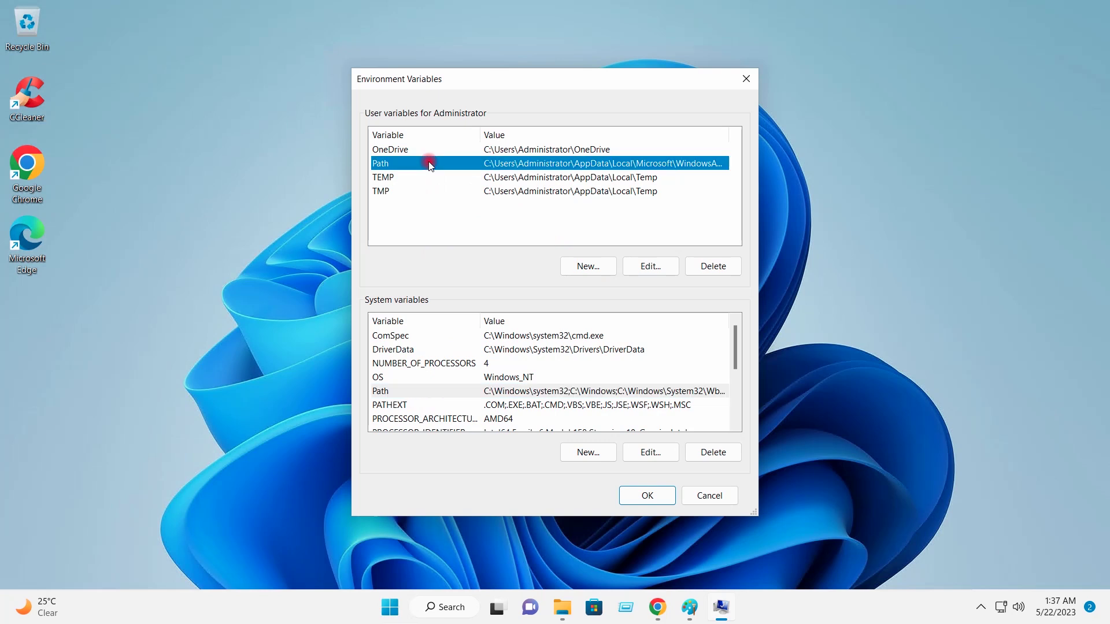
{"action": "left_click", "coordinate": [642, 267]}
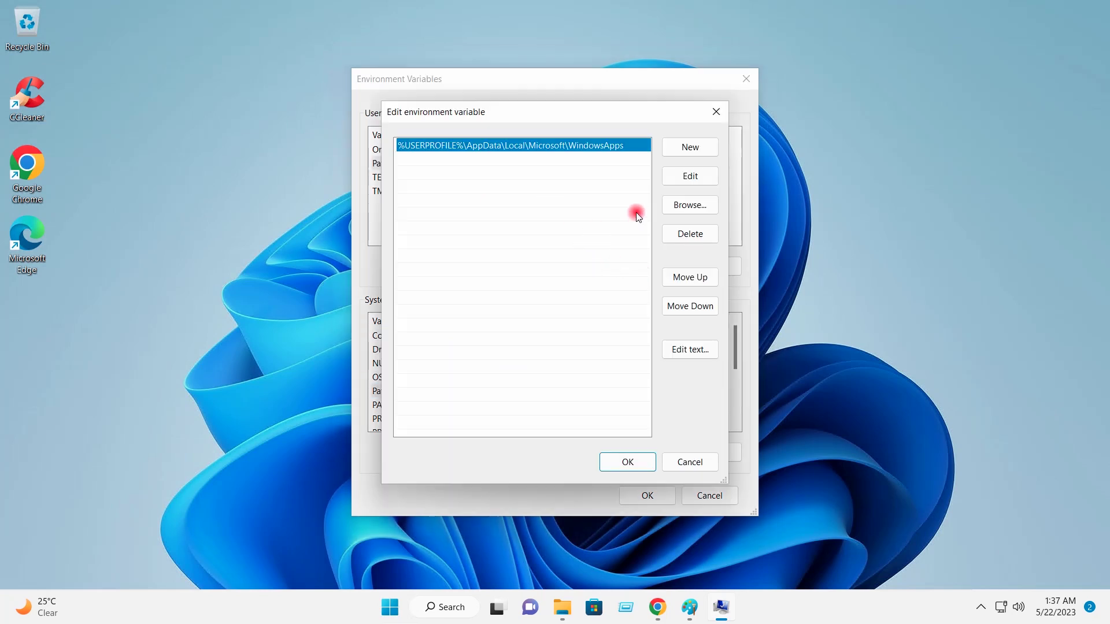
{"action": "left_click", "coordinate": [687, 150]}
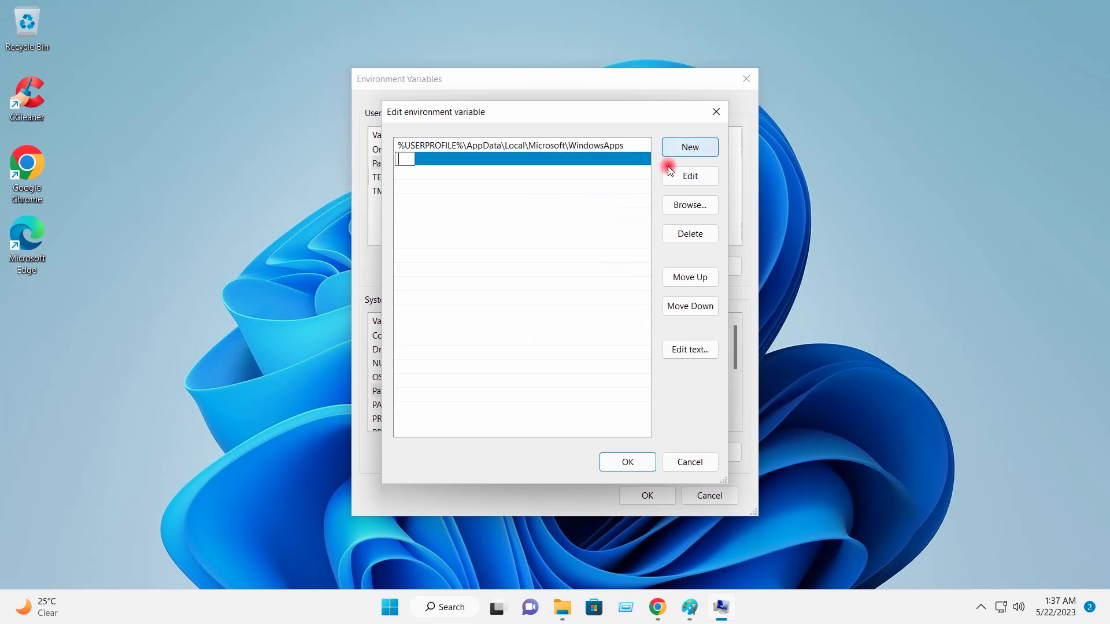
{"action": "type", "text": "C:\terraform"}
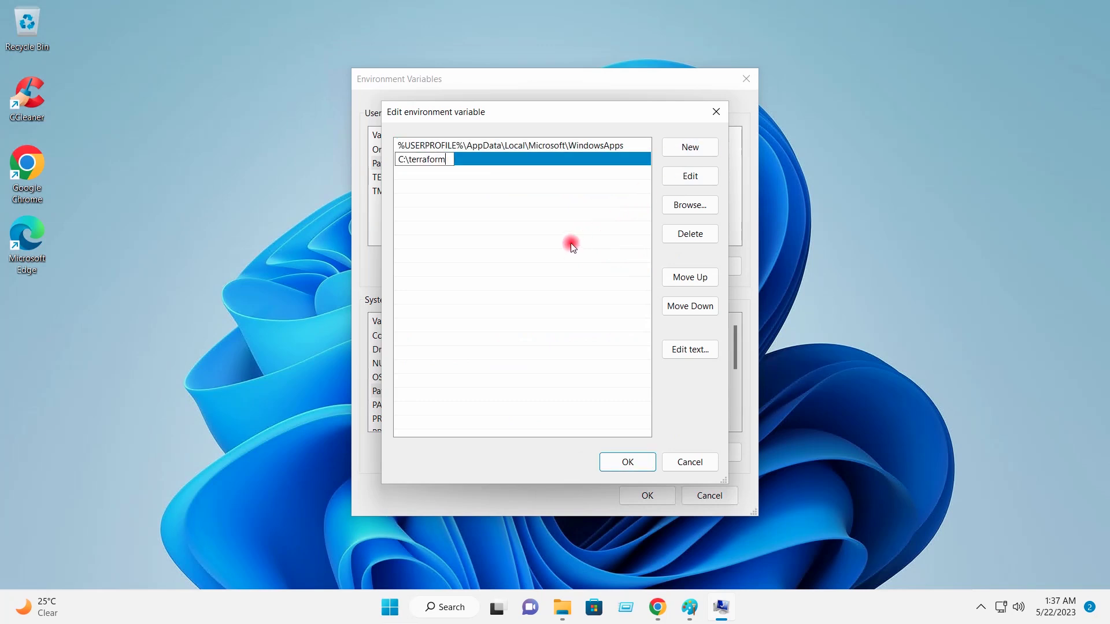
{"action": "left_click", "coordinate": [482, 176]}
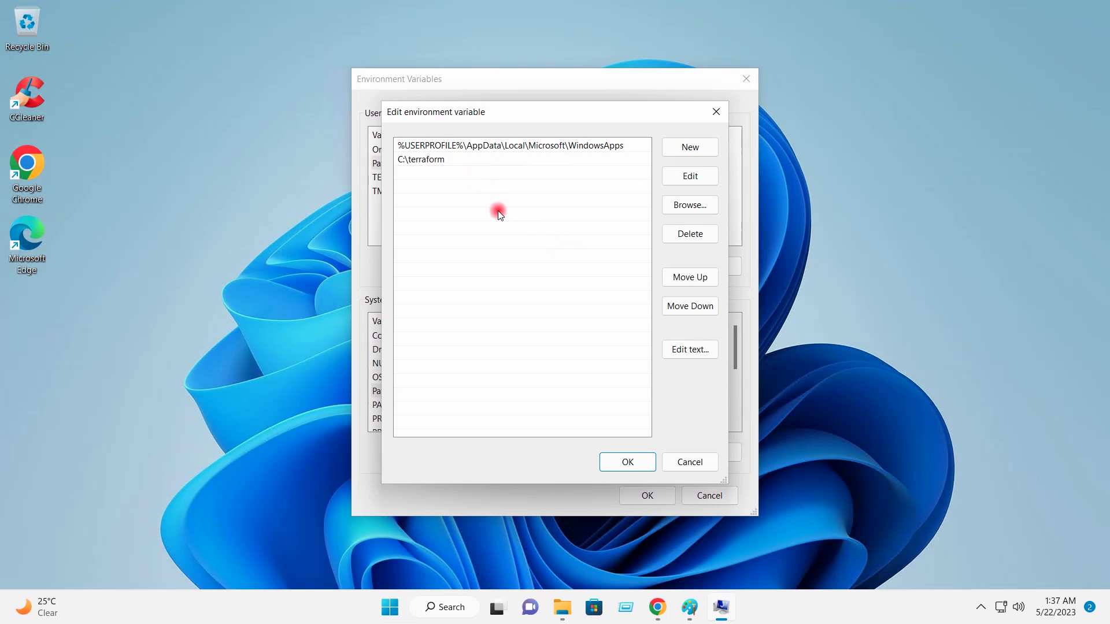
{"action": "left_click", "coordinate": [620, 465]}
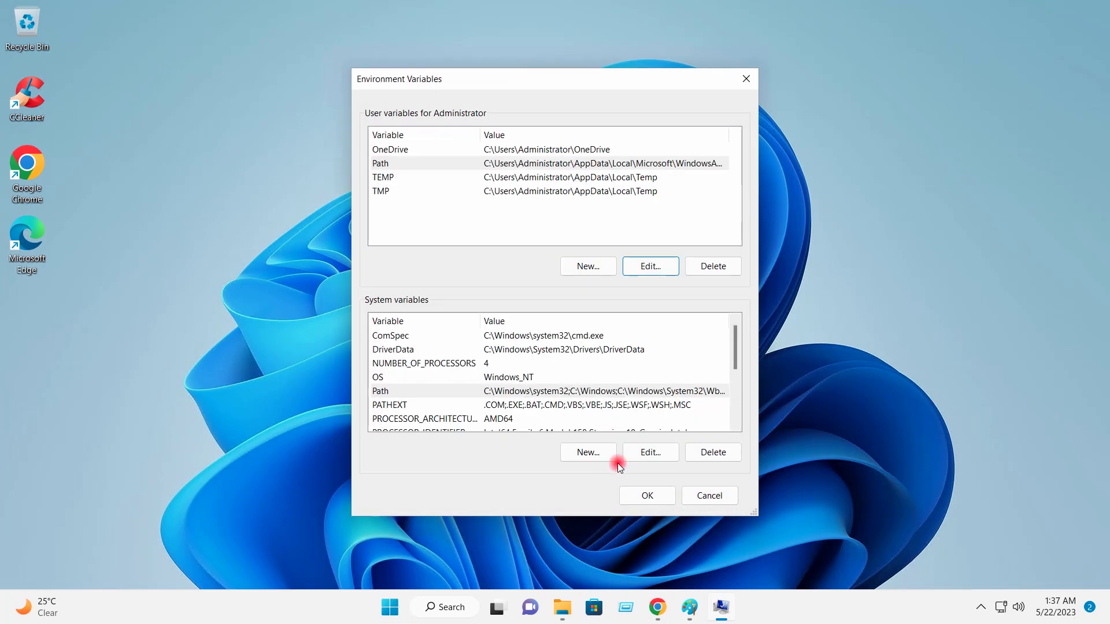
{"action": "left_click", "coordinate": [641, 496]}
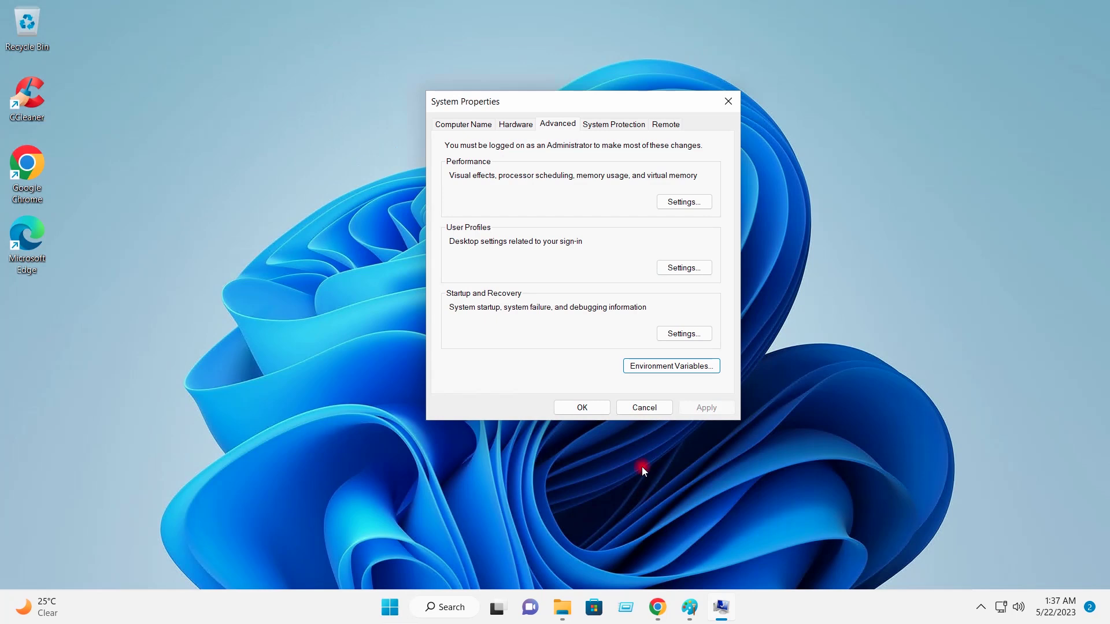
{"action": "left_click", "coordinate": [595, 407]}
Run terraform --version in Command Prompt, check it reports v1.4.6 windows_amd64, then close it.
{"action": "key", "text": "super+r"}
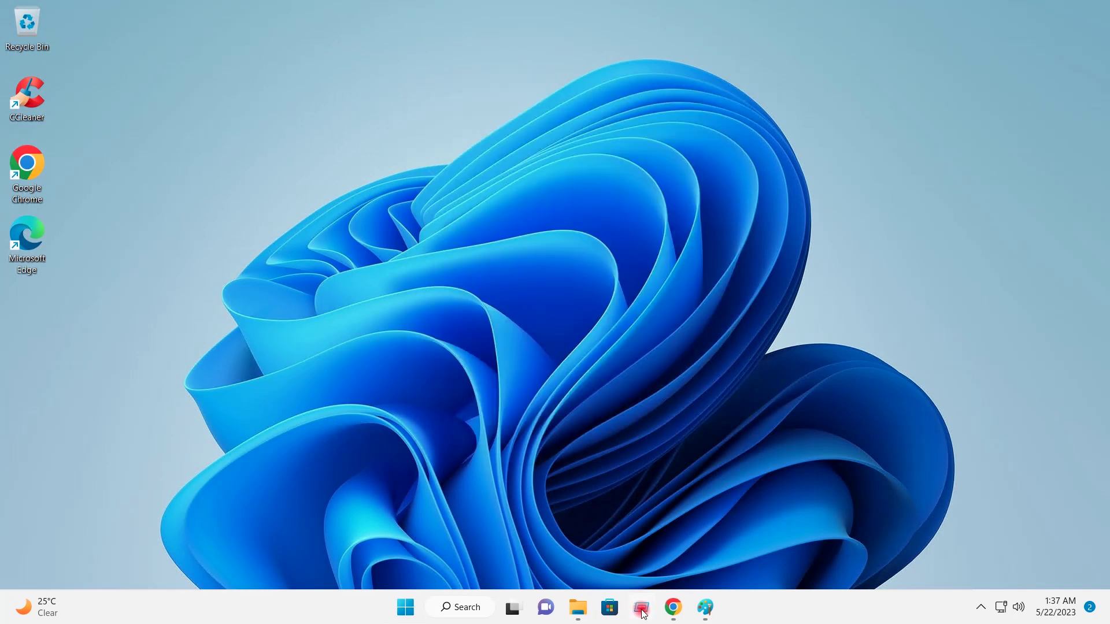
{"action": "type", "text": "cmd"}
{"action": "key", "text": "Return"}
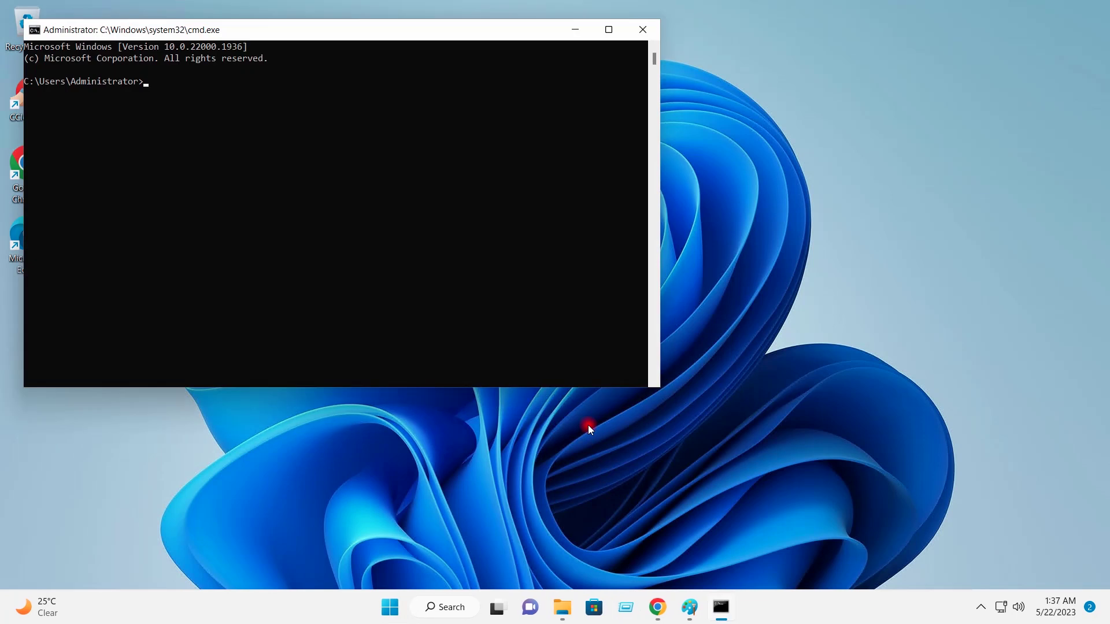
{"action": "type", "text": "terraf"}
{"action": "type", "text": "orm --"}
{"action": "type", "text": "version"}
{"action": "left_click_drag", "start_coordinate": [297, 36], "coordinate": [440, 84]}
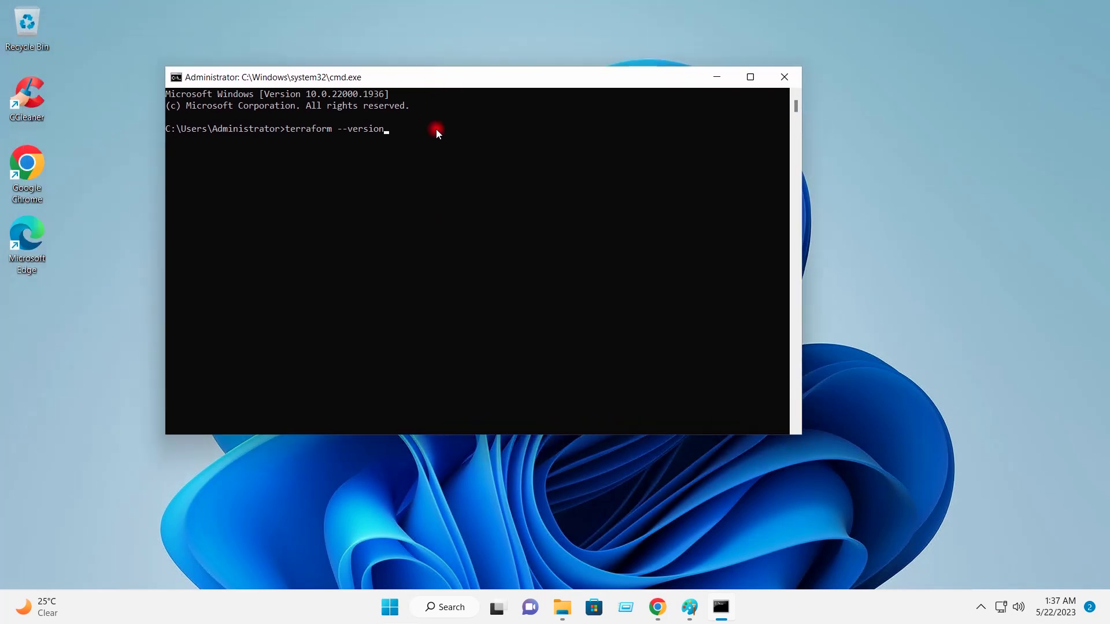
{"action": "key", "text": "Return"}
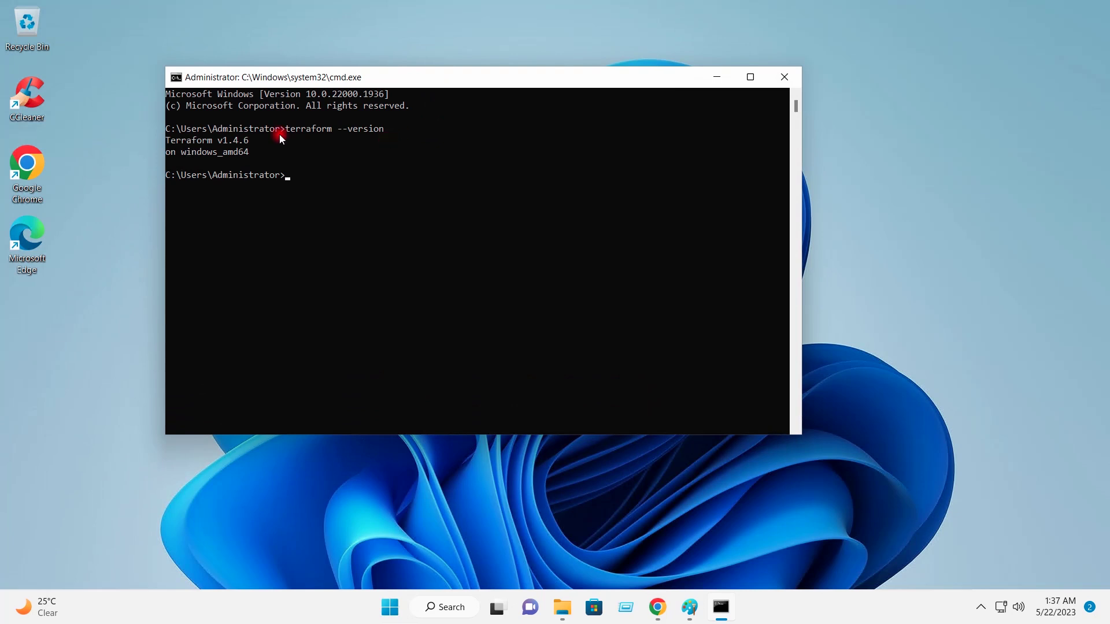
{"action": "left_click_drag", "start_coordinate": [168, 134], "coordinate": [254, 152]}
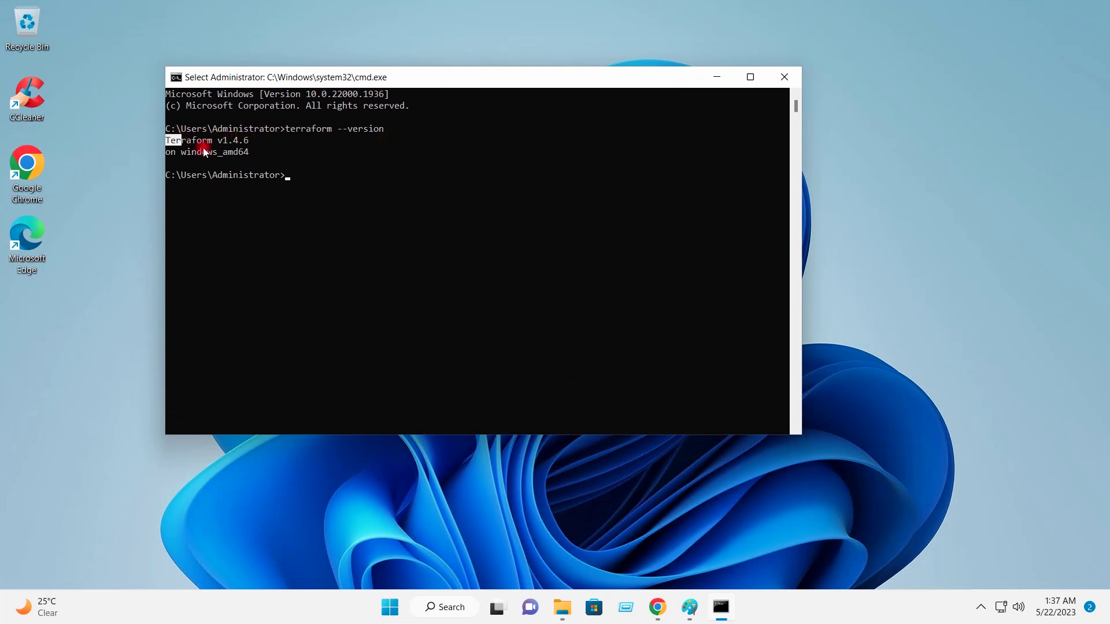
{"action": "left_click", "coordinate": [254, 151]}
{"action": "left_click", "coordinate": [783, 77]}
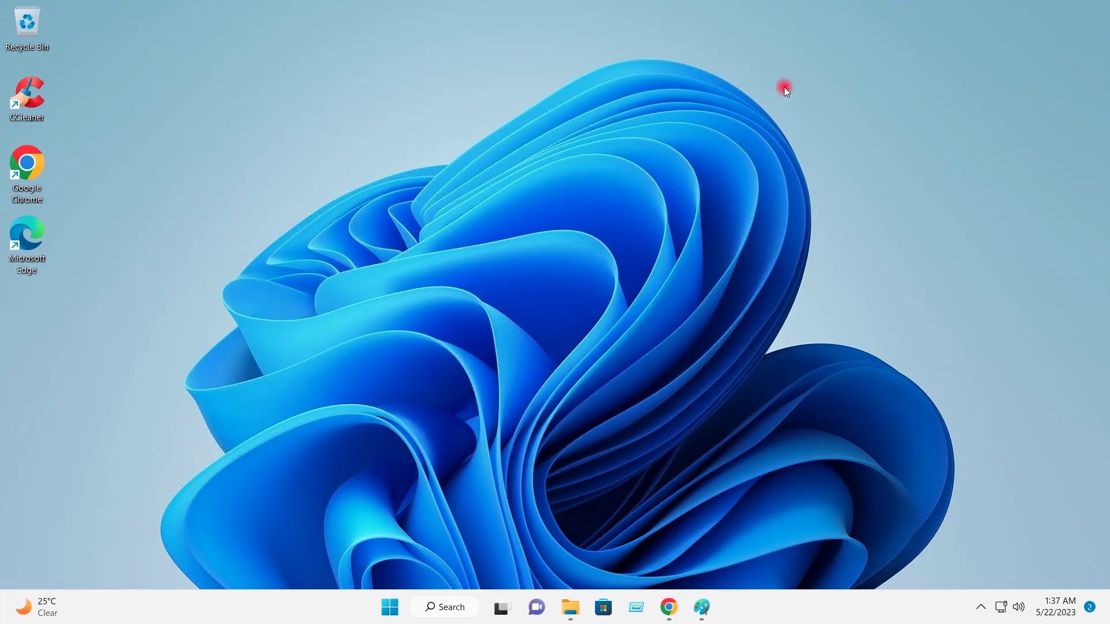
Close the Terraform tab and search Google for 'microsoft vs code download'.
{"action": "left_click", "coordinate": [674, 609]}
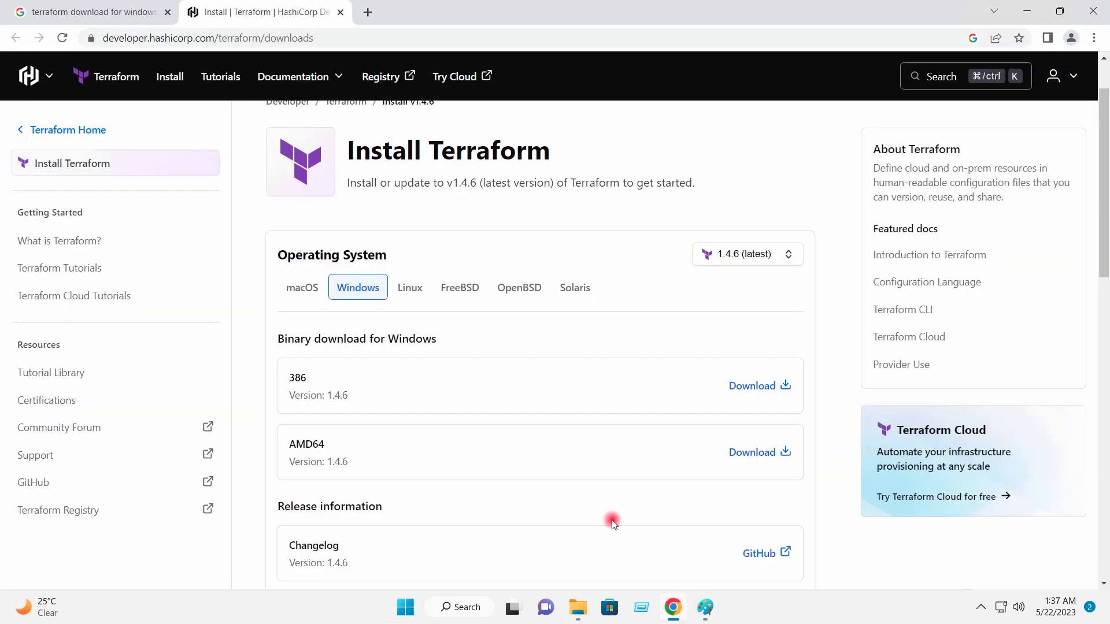
{"action": "left_click", "coordinate": [341, 15]}
{"action": "left_click_drag", "start_coordinate": [309, 86], "coordinate": [111, 82]}
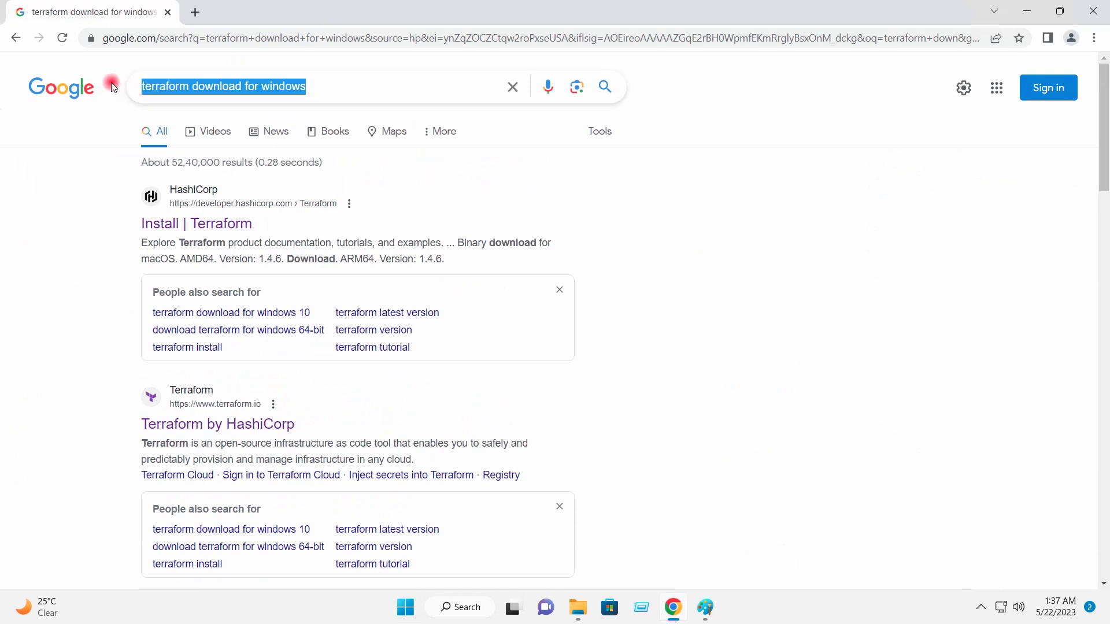
{"action": "type", "text": "mic"}
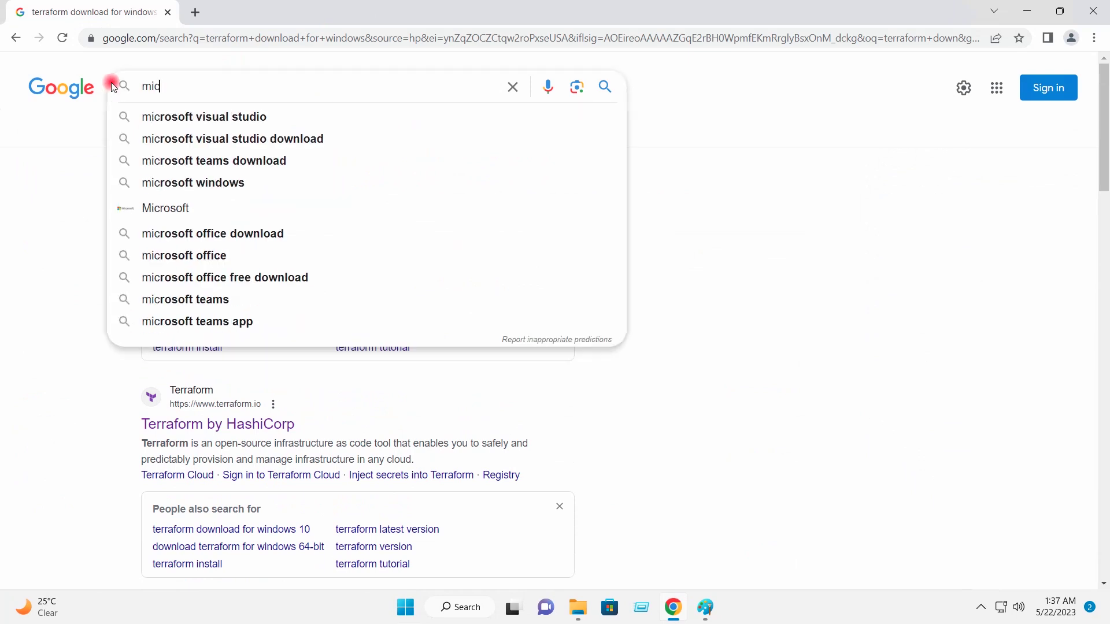
{"action": "type", "text": "rosoft"}
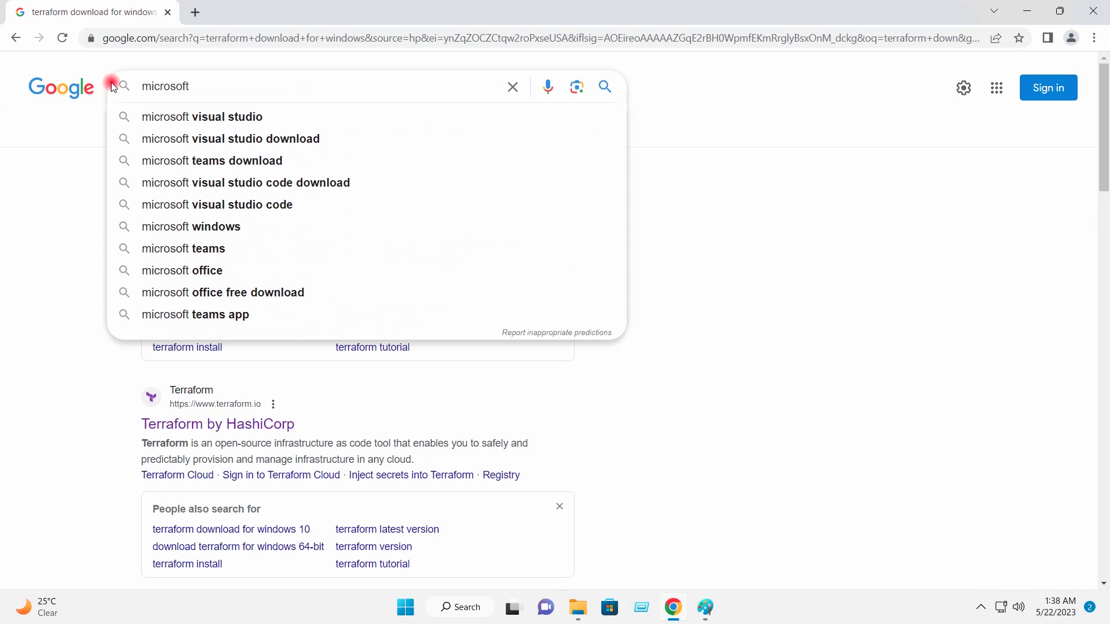
{"action": "type", "text": " vs"}
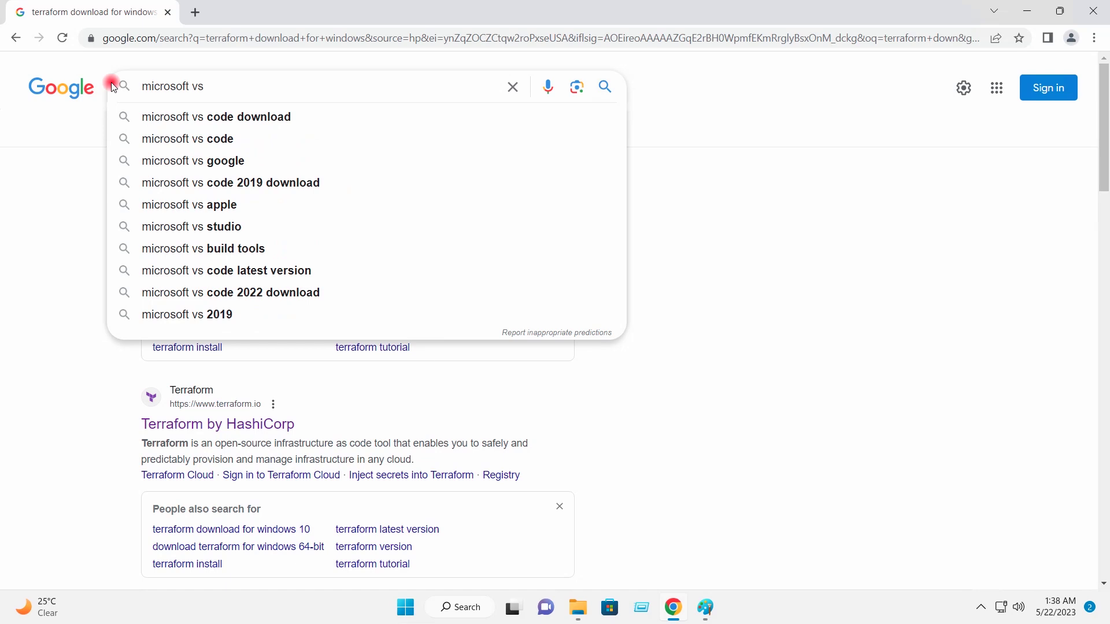
{"action": "key", "text": "Down"}
{"action": "key", "text": "Return"}
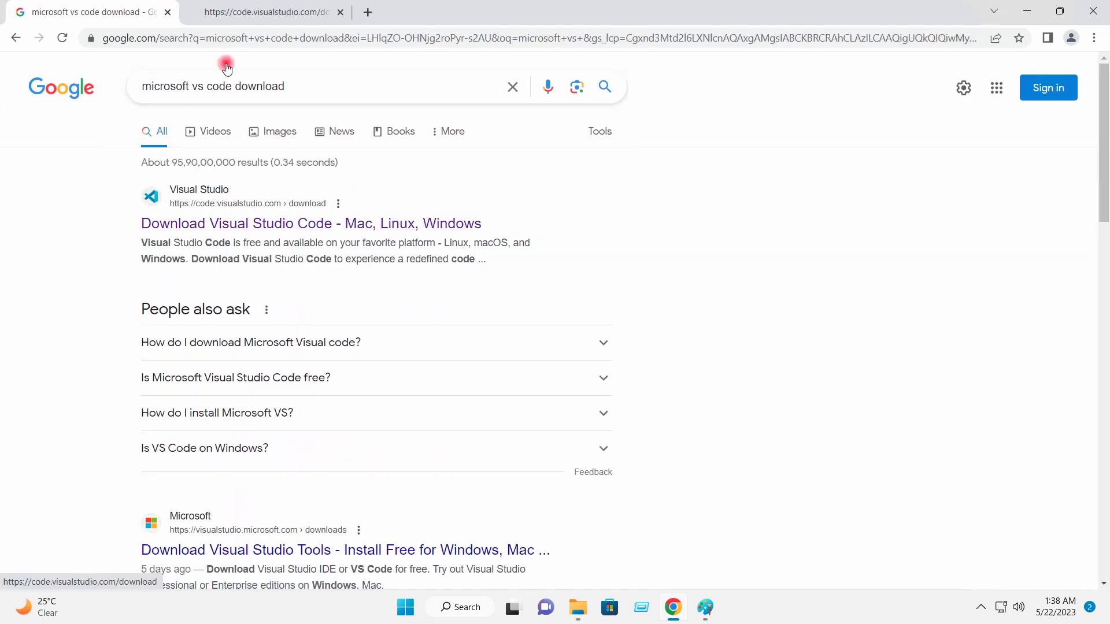
Download the VS Code Windows installer, VSCodeUserSetup-x64-1.78.2, from code.visualstudio.com/download.
{"action": "left_click", "coordinate": [222, 13]}
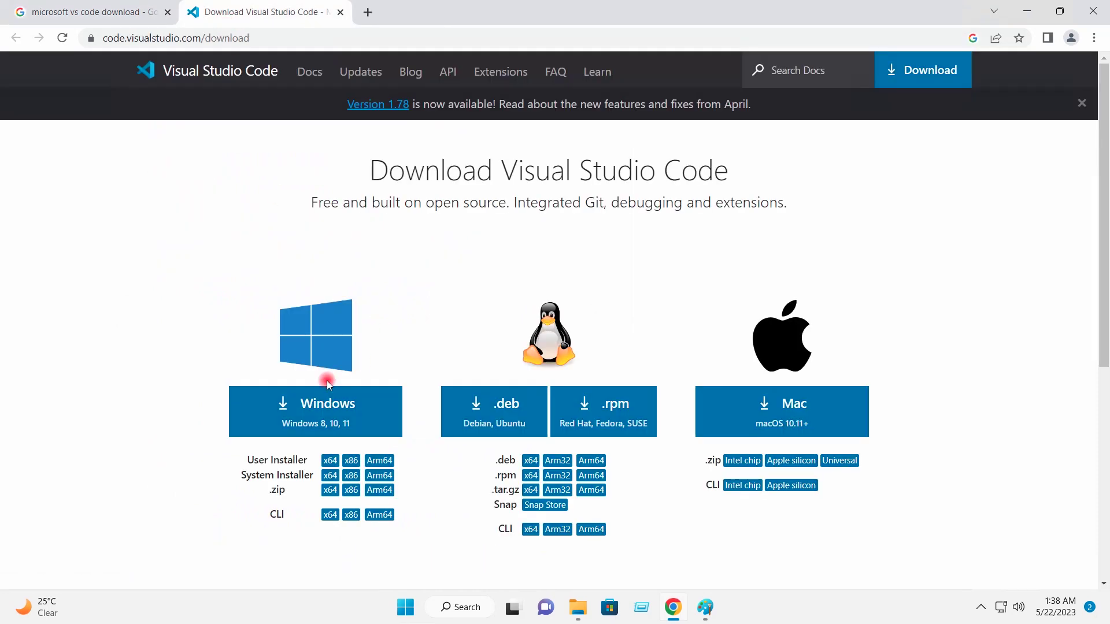
{"action": "left_click", "coordinate": [315, 408]}
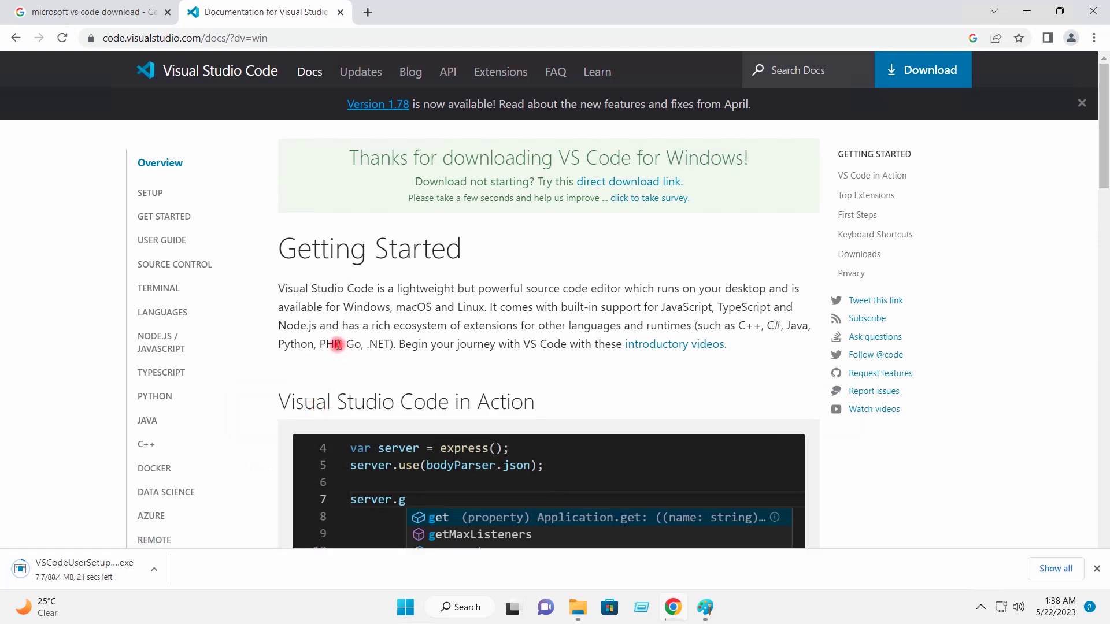
{"action": "left_click", "coordinate": [154, 570]}
Run VSCodeUserSetup-x64-1.78.2 from the Downloads folder and click OK on the administrator warning.
{"action": "left_click", "coordinate": [185, 517]}
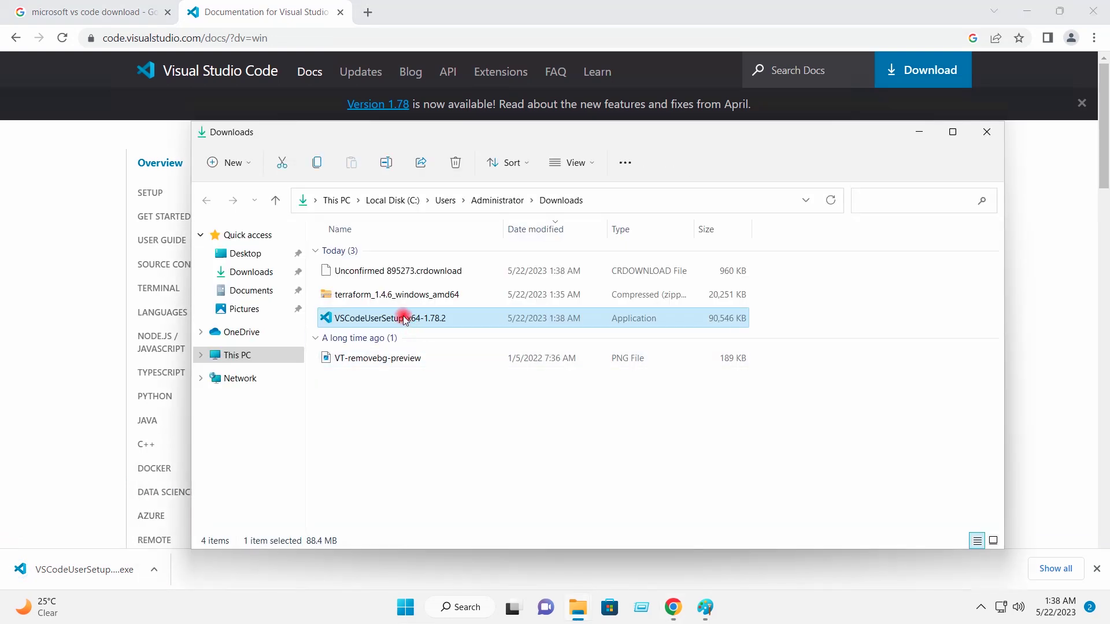
{"action": "double_click", "coordinate": [404, 319]}
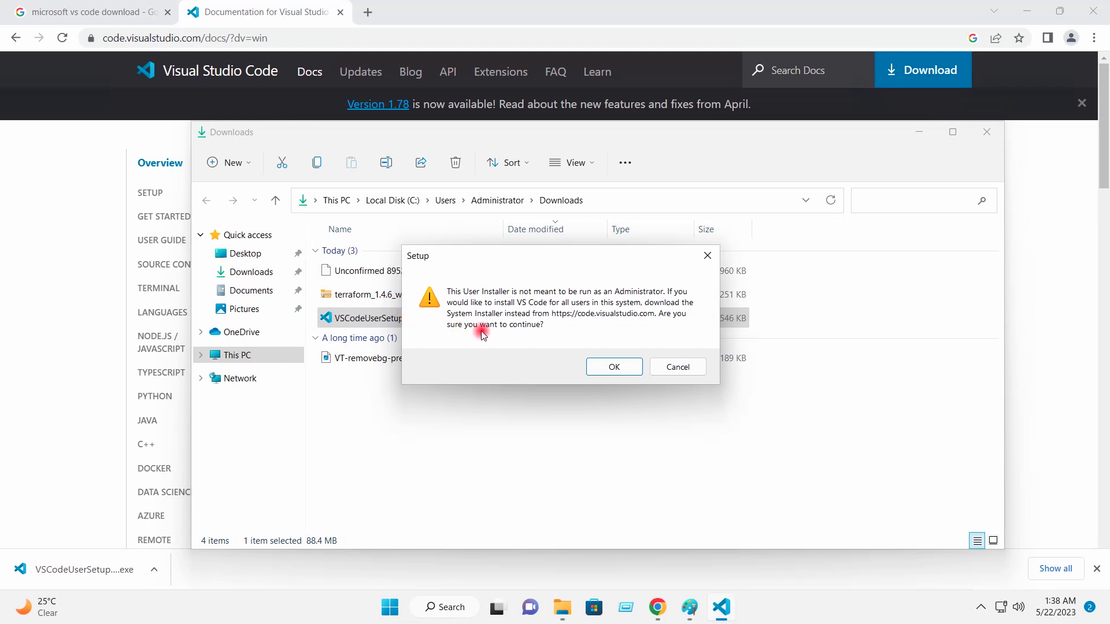
{"action": "left_click", "coordinate": [609, 369]}
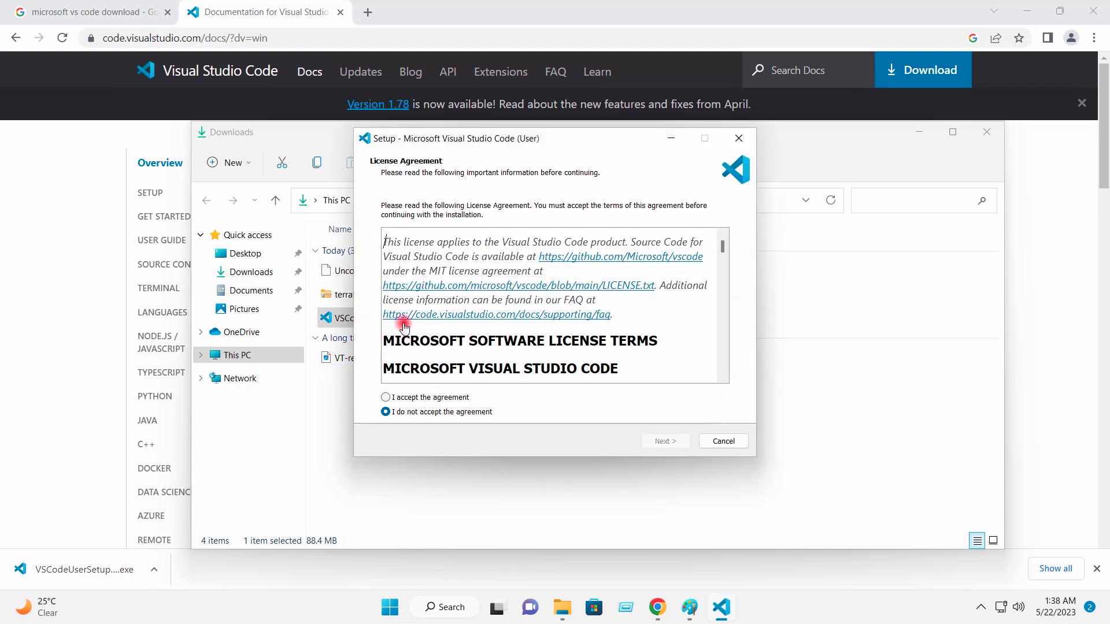
Accept the license, keep the default folders, add Open with Code for files only, and install.
{"action": "left_click", "coordinate": [436, 397]}
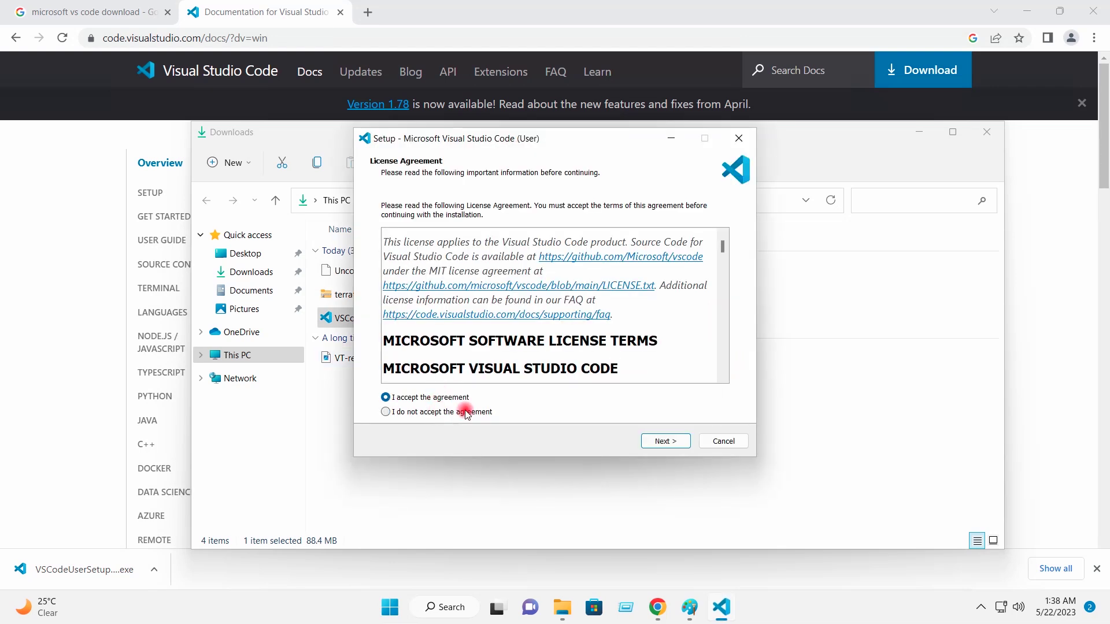
{"action": "left_click", "coordinate": [677, 448]}
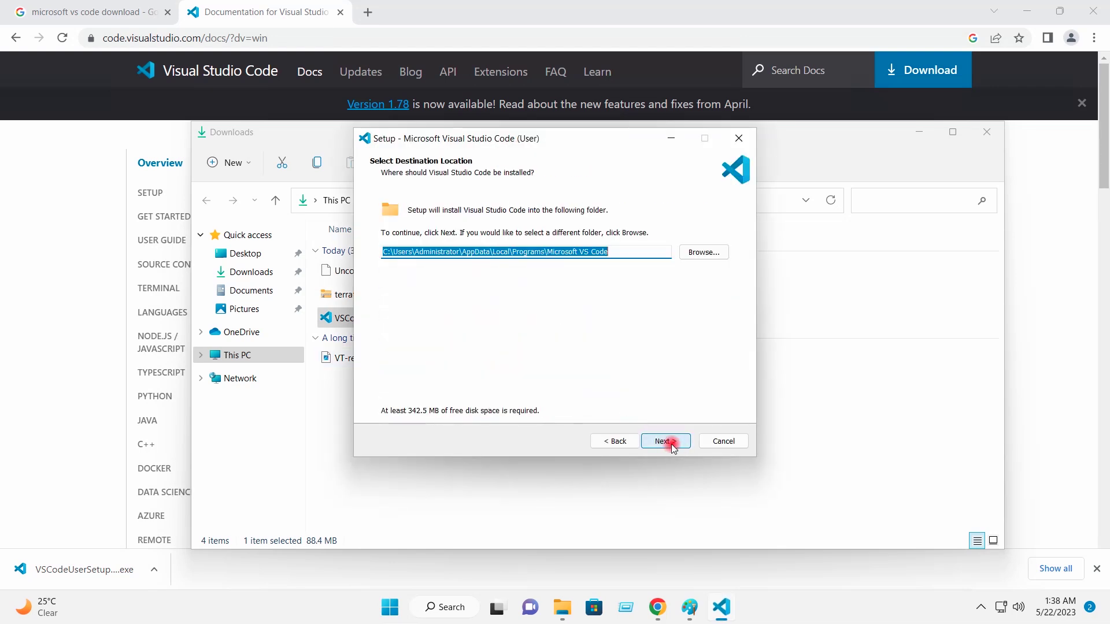
{"action": "left_click", "coordinate": [666, 443]}
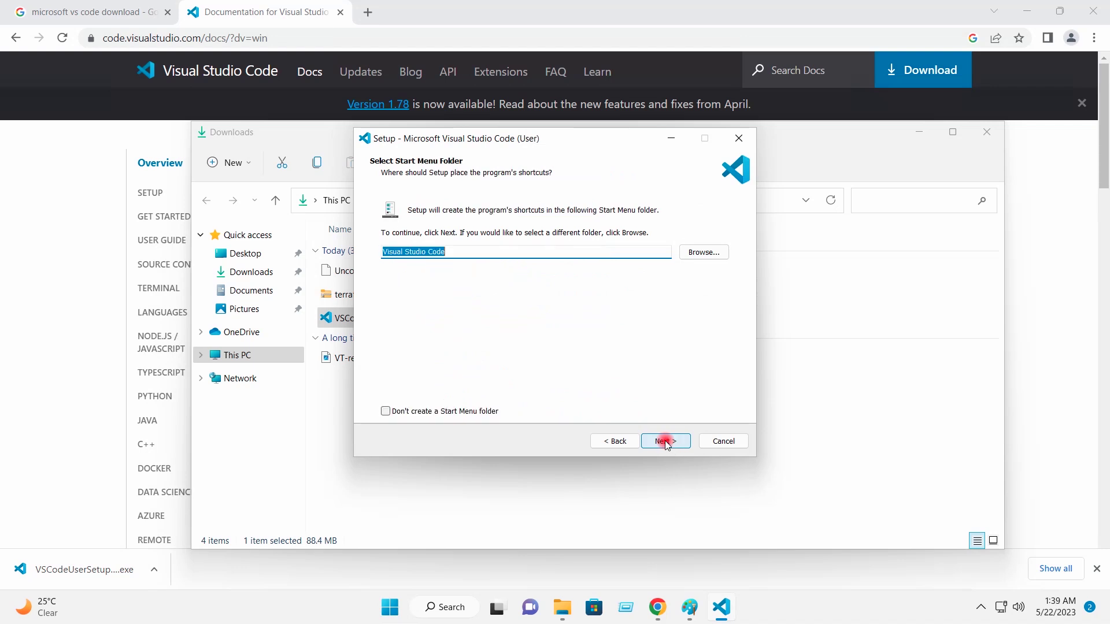
{"action": "left_click", "coordinate": [665, 441]}
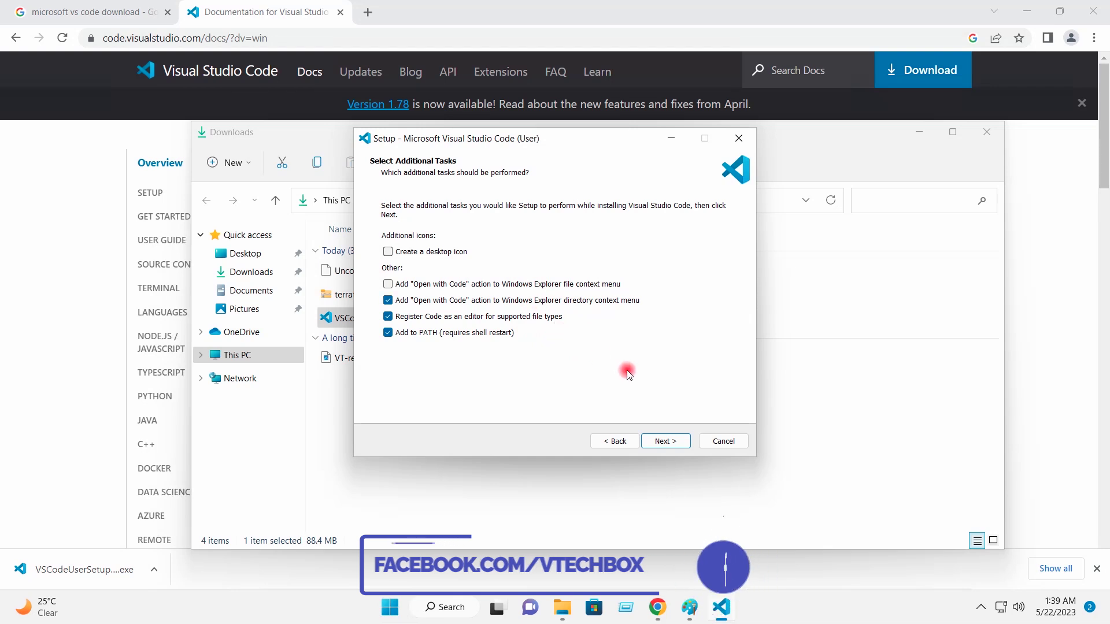
{"action": "left_click", "coordinate": [543, 283]}
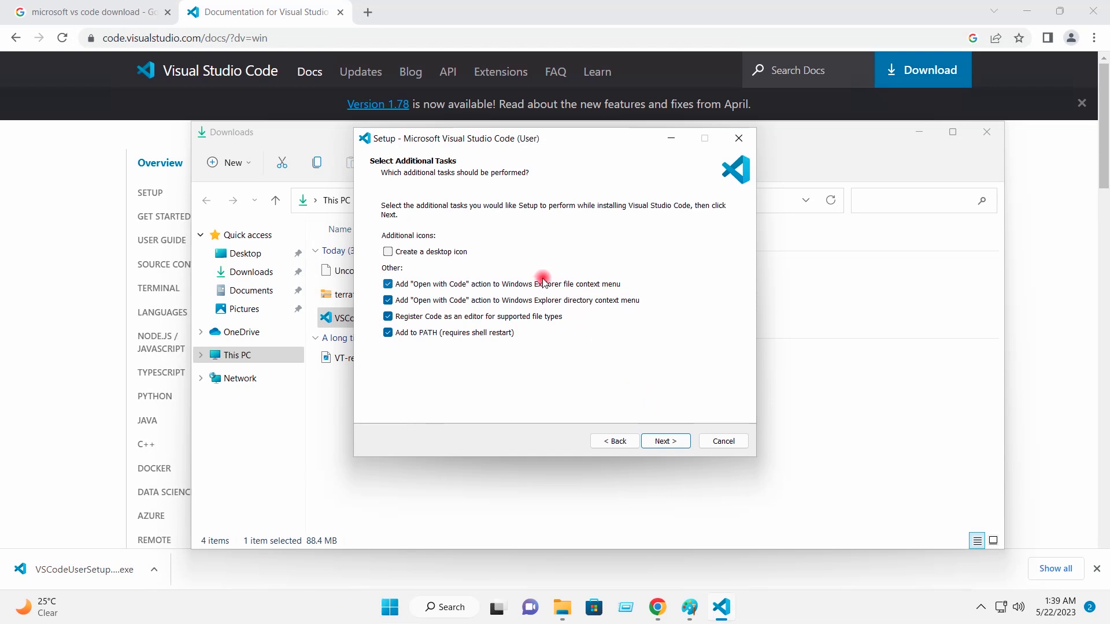
{"action": "left_click", "coordinate": [533, 301]}
{"action": "left_click", "coordinate": [664, 441]}
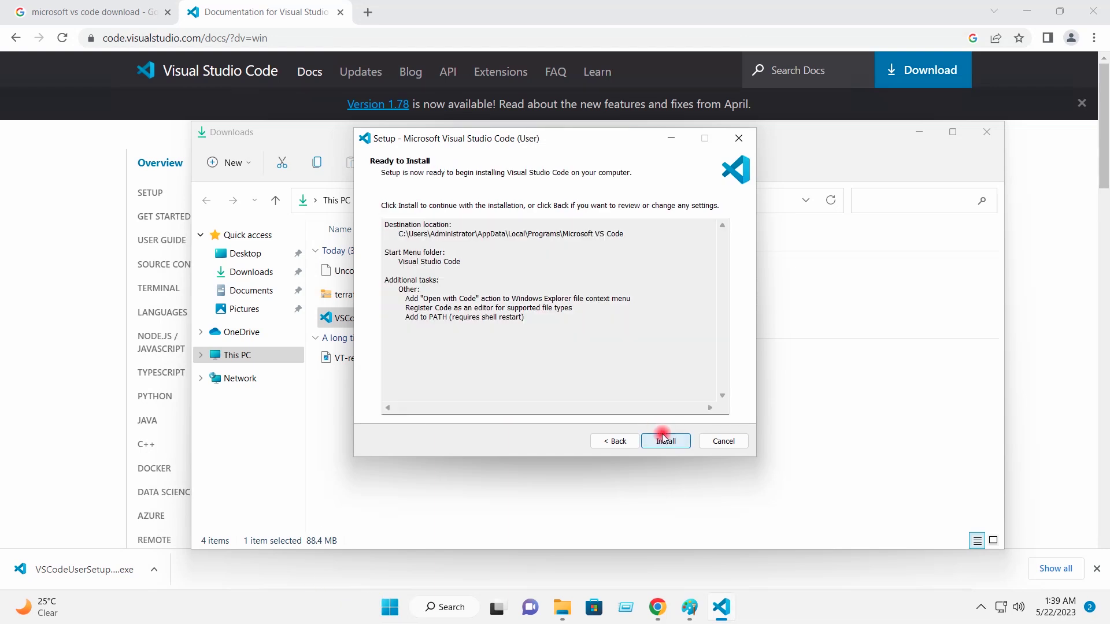
{"action": "left_click", "coordinate": [662, 442]}
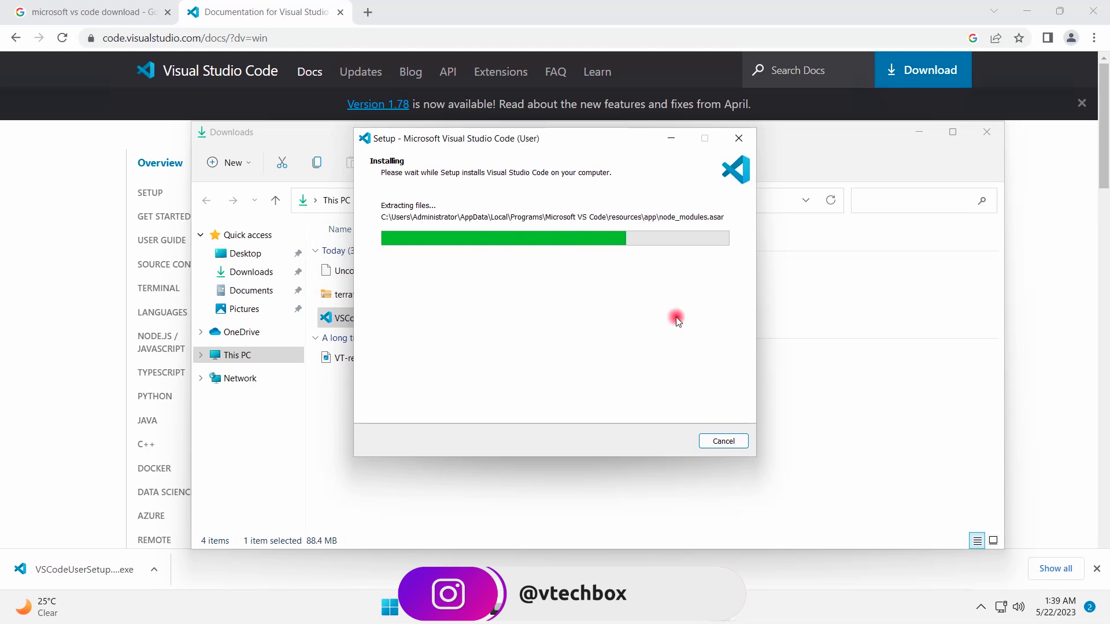
Minimize Chrome and the Downloads window, then finish setup to launch VS Code.
{"action": "left_click", "coordinate": [1026, 10]}
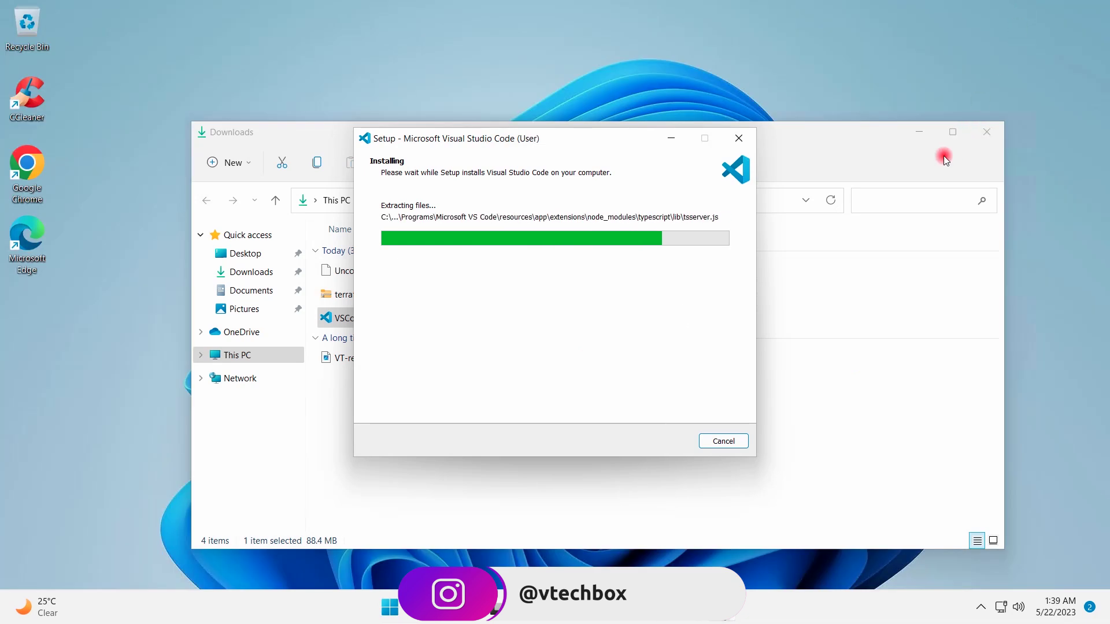
{"action": "left_click", "coordinate": [916, 131]}
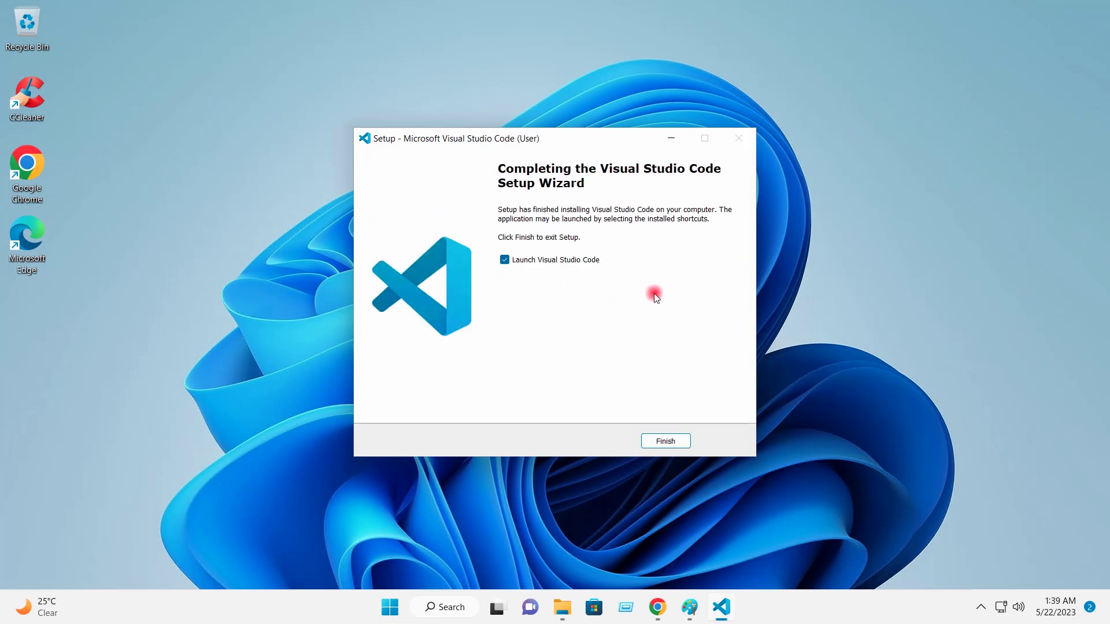
{"action": "left_click", "coordinate": [665, 442]}
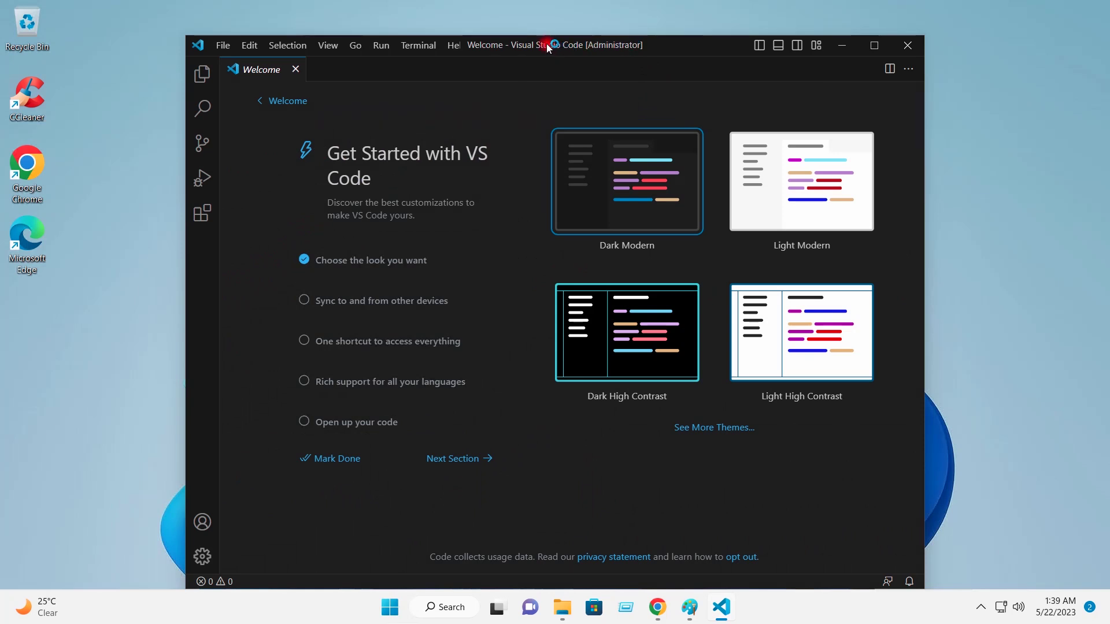
Install the HashiCorp Terraform extension, then return to the Explorer and the terraform folder window.
{"action": "left_click_drag", "start_coordinate": [547, 43], "coordinate": [550, 29]}
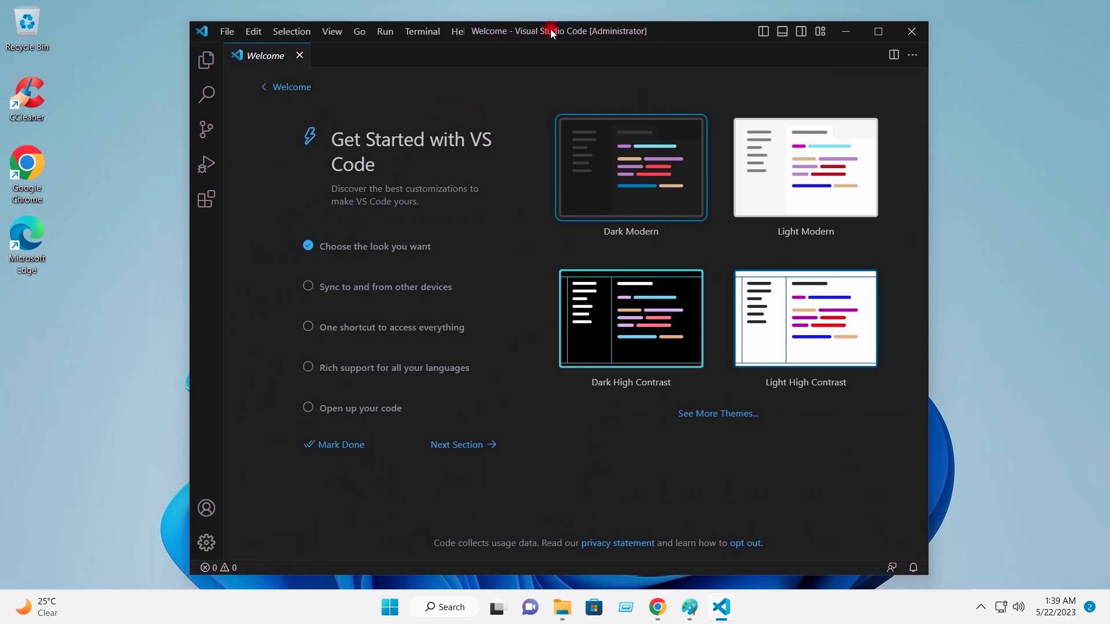
{"action": "left_click_drag", "start_coordinate": [551, 29], "coordinate": [545, 24]}
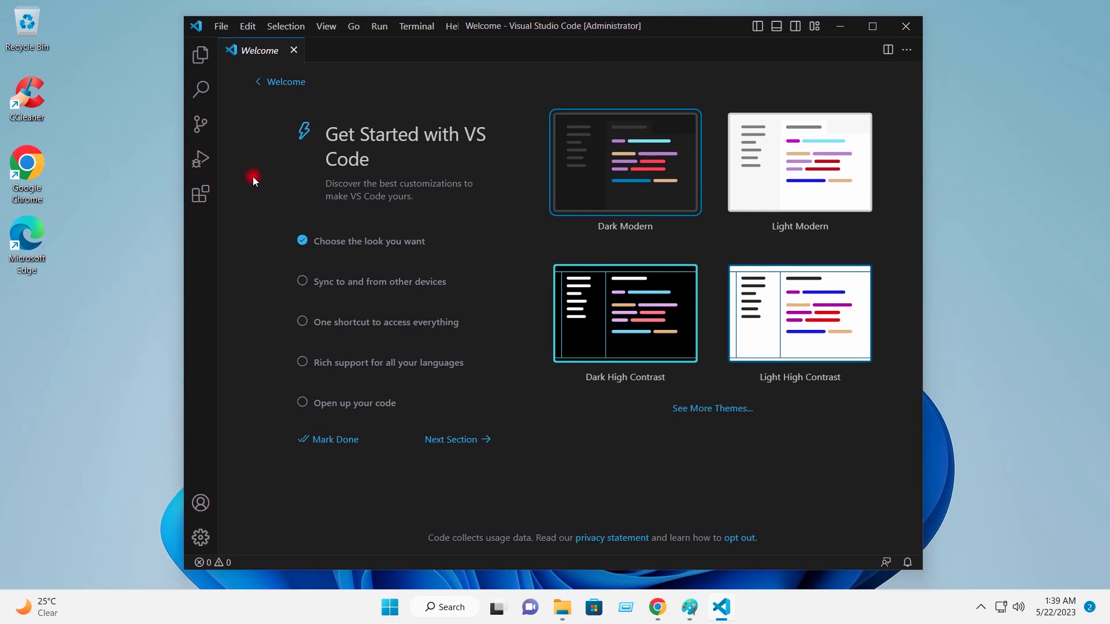
{"action": "left_click", "coordinate": [196, 198]}
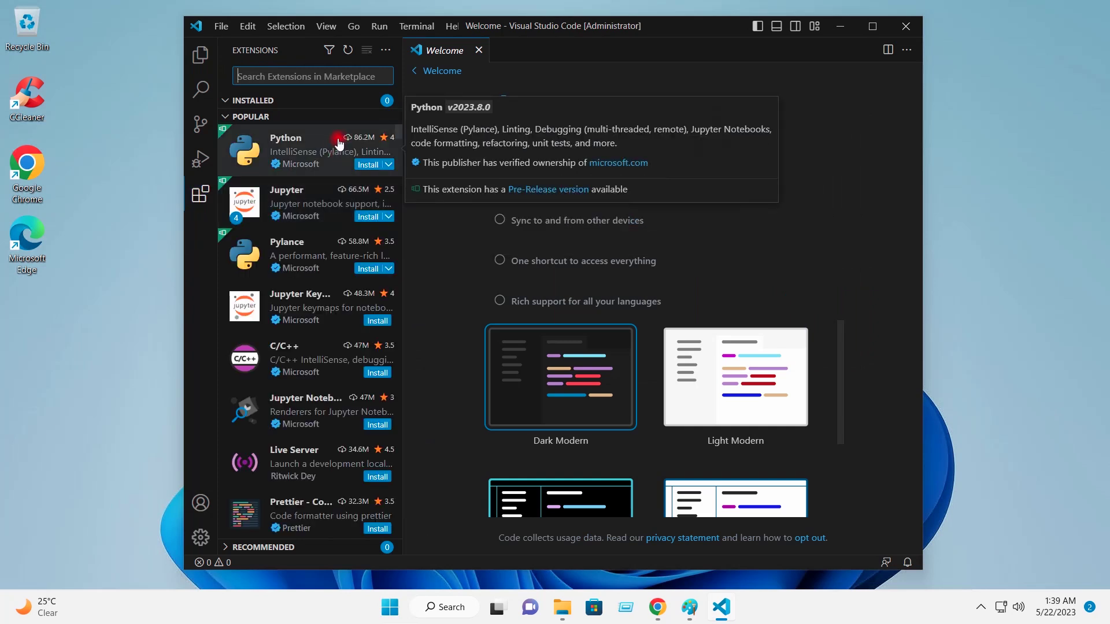
{"action": "type", "text": "terra"}
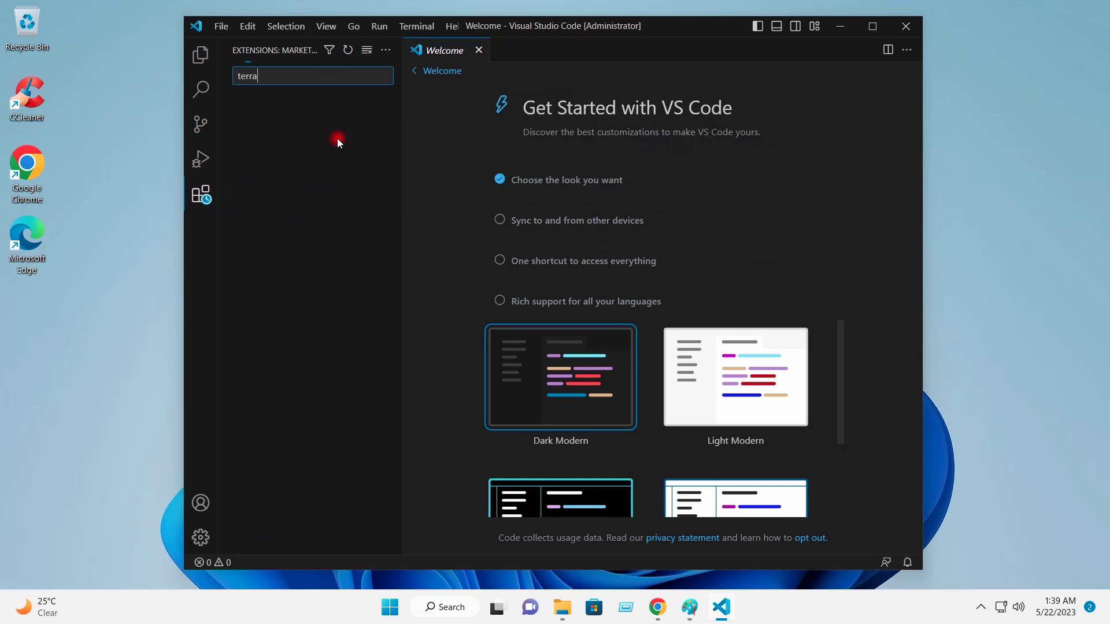
{"action": "type", "text": "form"}
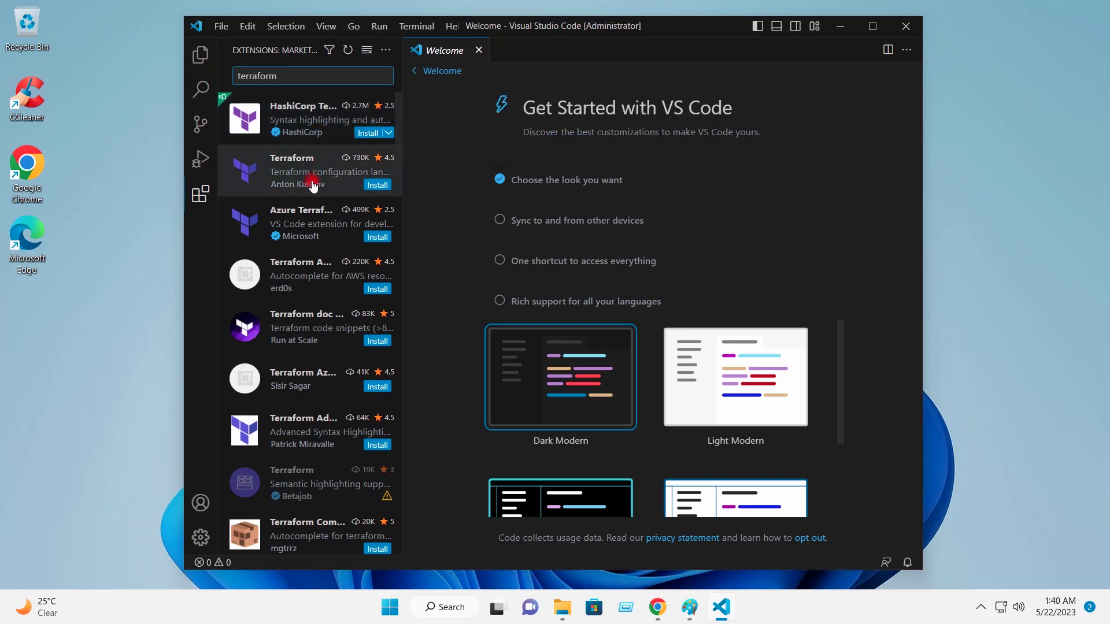
{"action": "left_click", "coordinate": [375, 186]}
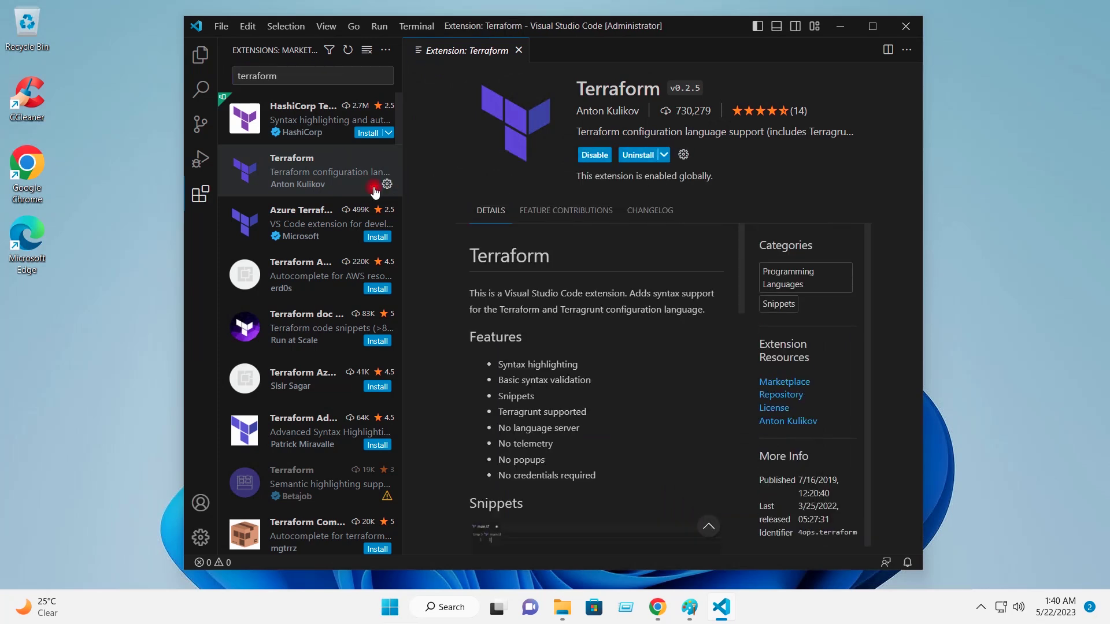
{"action": "left_click", "coordinate": [302, 118]}
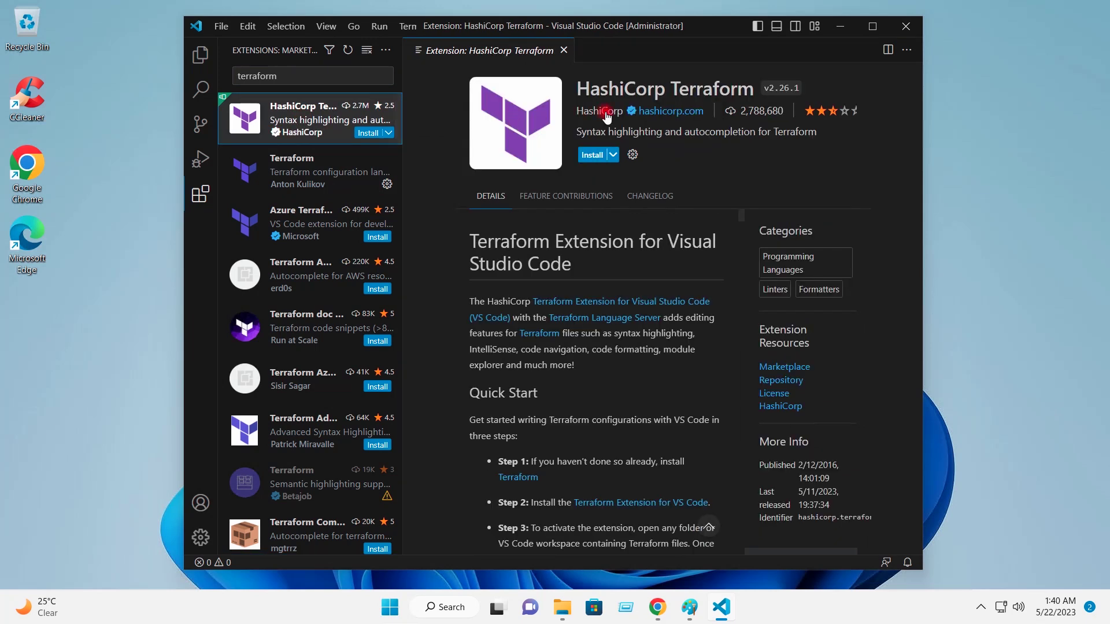
{"action": "left_click", "coordinate": [590, 157]}
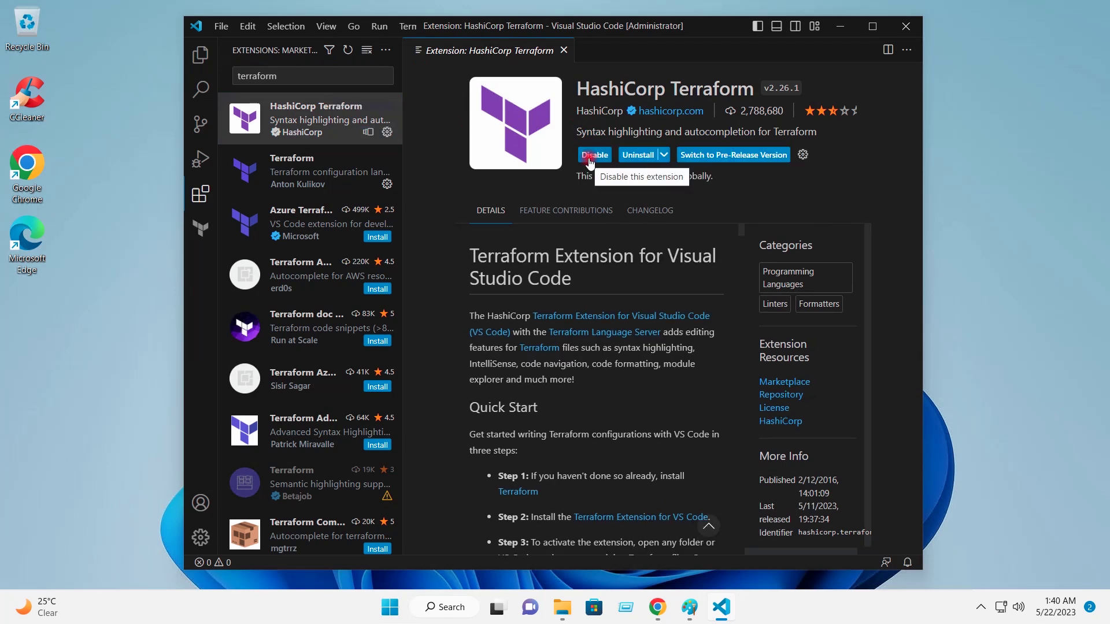
{"action": "left_click", "coordinate": [200, 57]}
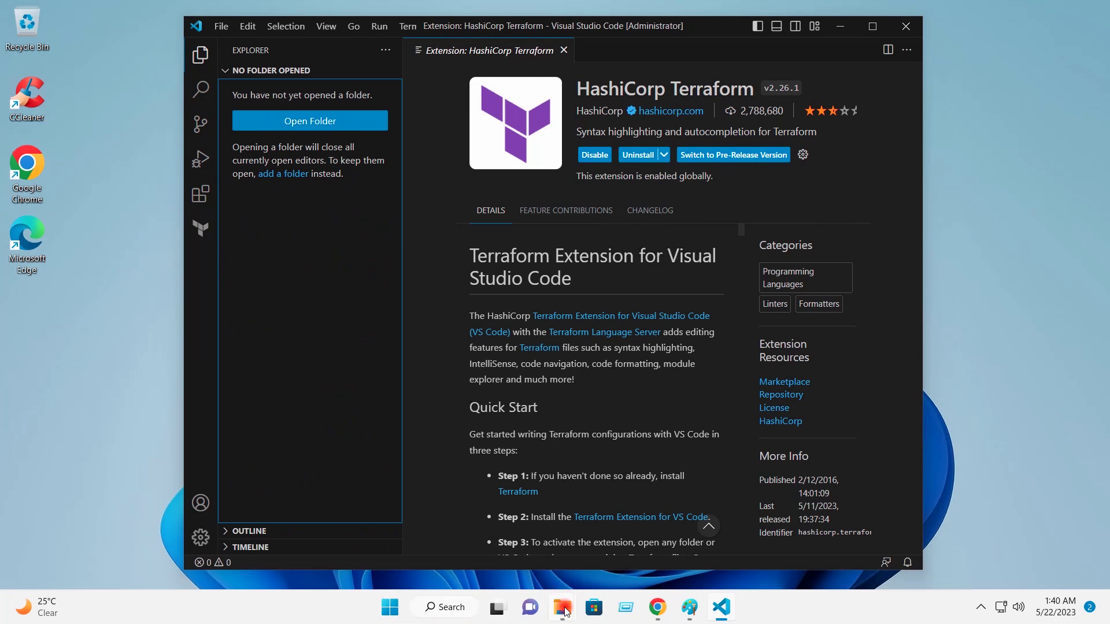
{"action": "mouse_move", "coordinate": [562, 607]}
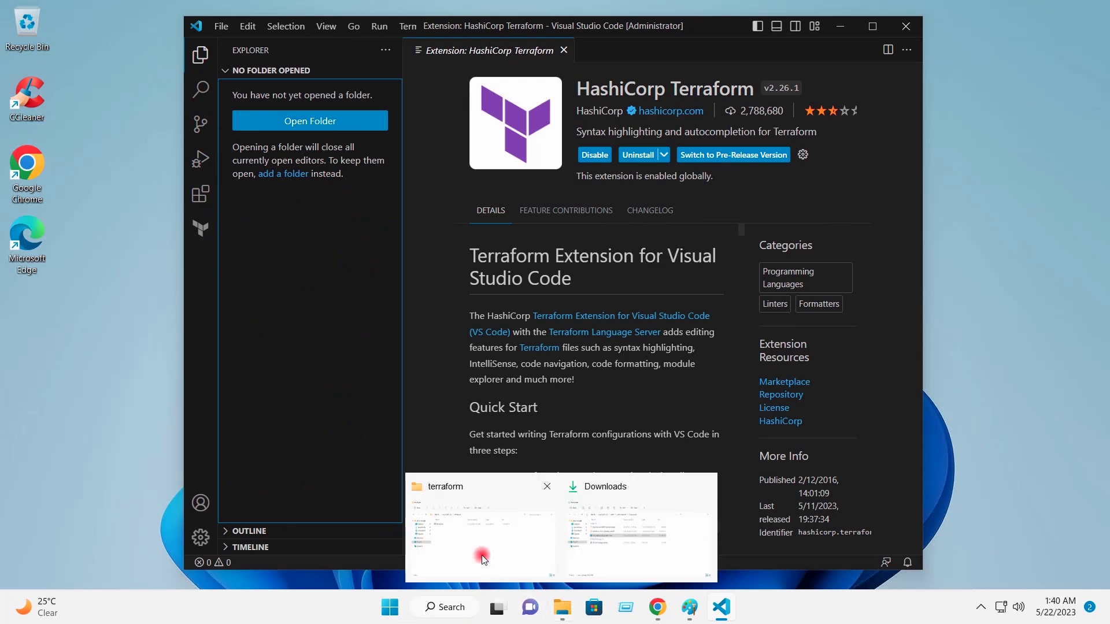
{"action": "left_click", "coordinate": [473, 537]}
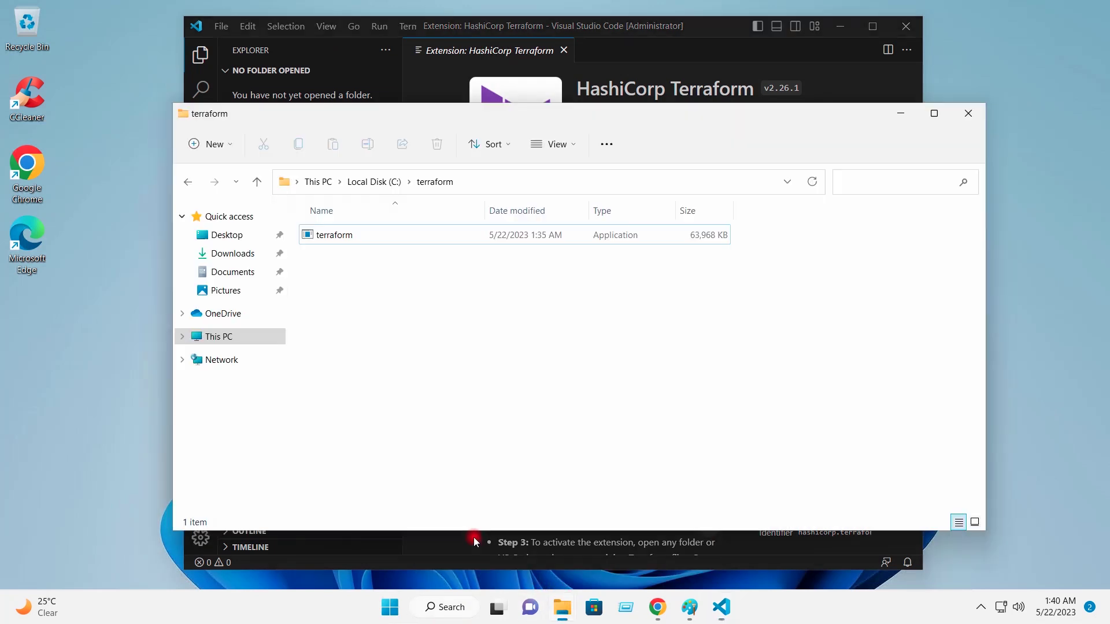
Create a new folder named Terraform Practice in Documents.
{"action": "left_click", "coordinate": [232, 273]}
{"action": "right_click", "coordinate": [377, 273]}
{"action": "mouse_move", "coordinate": [469, 359]}
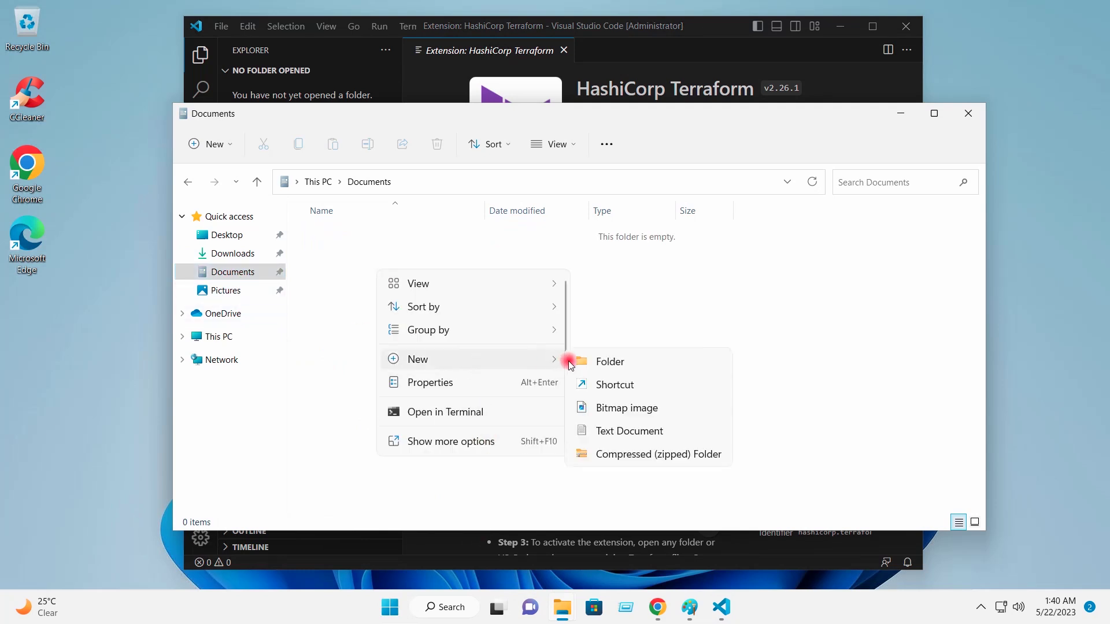
{"action": "left_click", "coordinate": [590, 362]}
{"action": "type", "text": "T"}
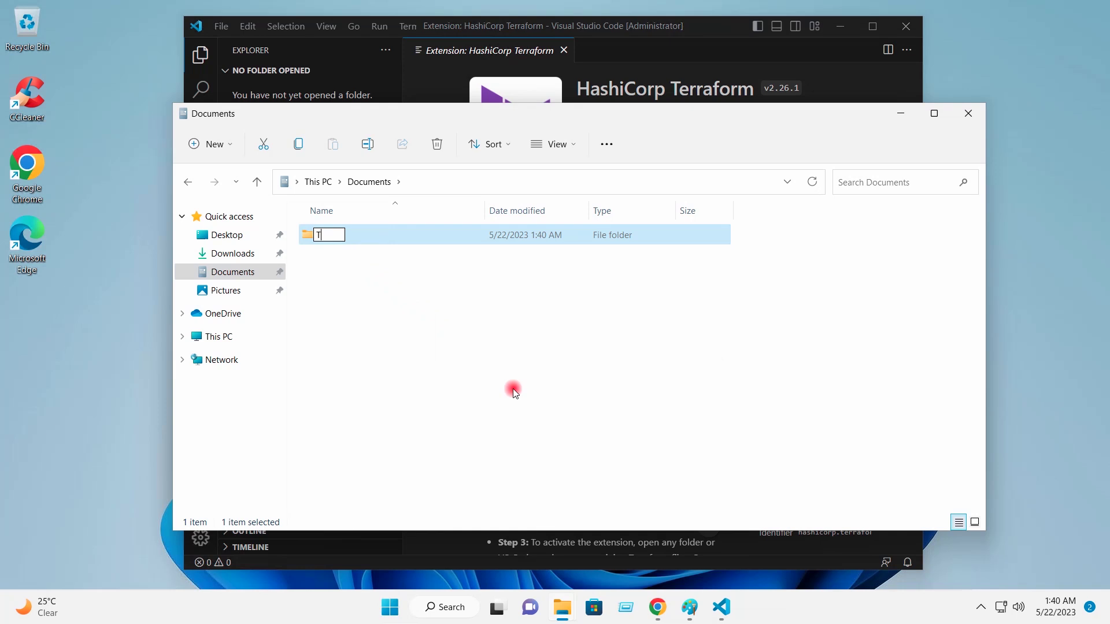
{"action": "type", "text": "erraform Prctice"}
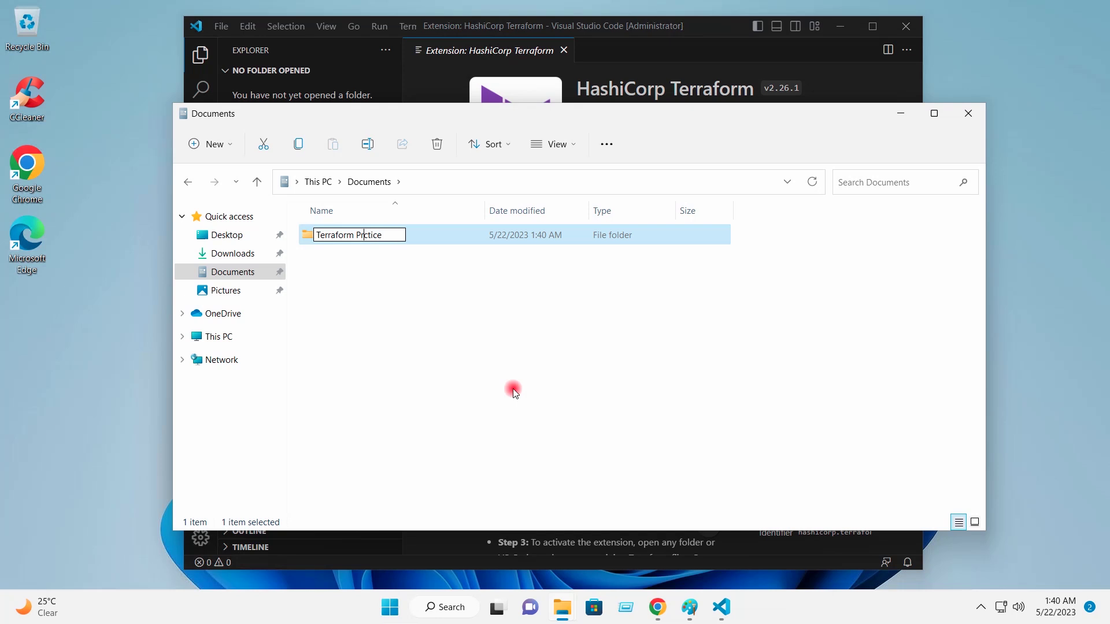
{"action": "type", "text": "a"}
{"action": "key", "text": "Return"}
{"action": "key", "text": "Return"}
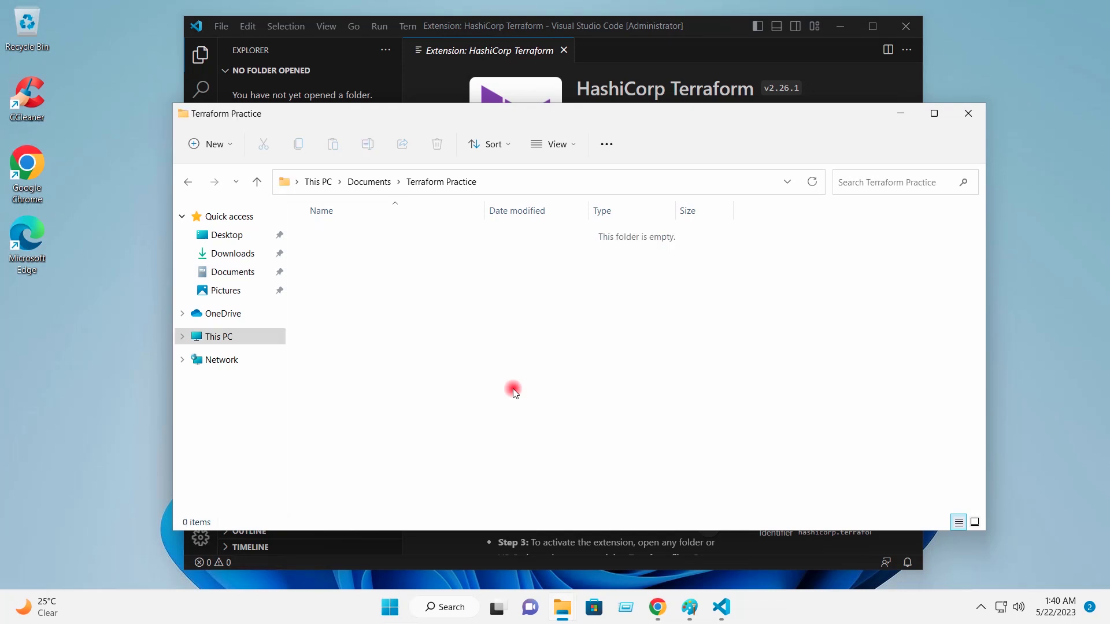
Create a Create Local File subfolder inside Terraform Practice.
{"action": "right_click", "coordinate": [462, 292]}
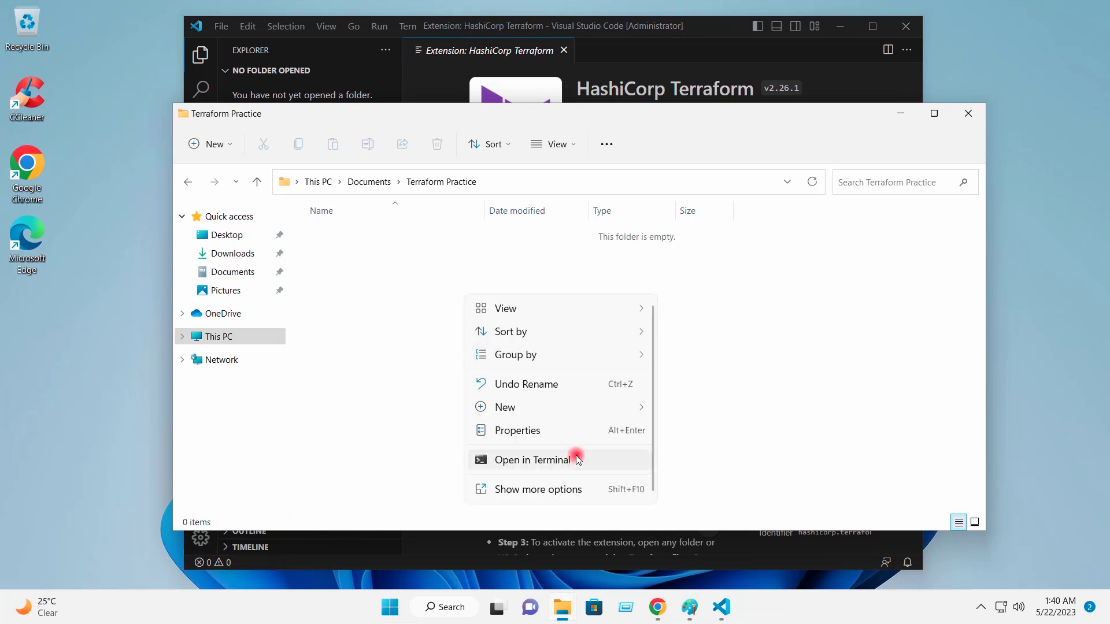
{"action": "mouse_move", "coordinate": [505, 407]}
{"action": "left_click", "coordinate": [694, 408]}
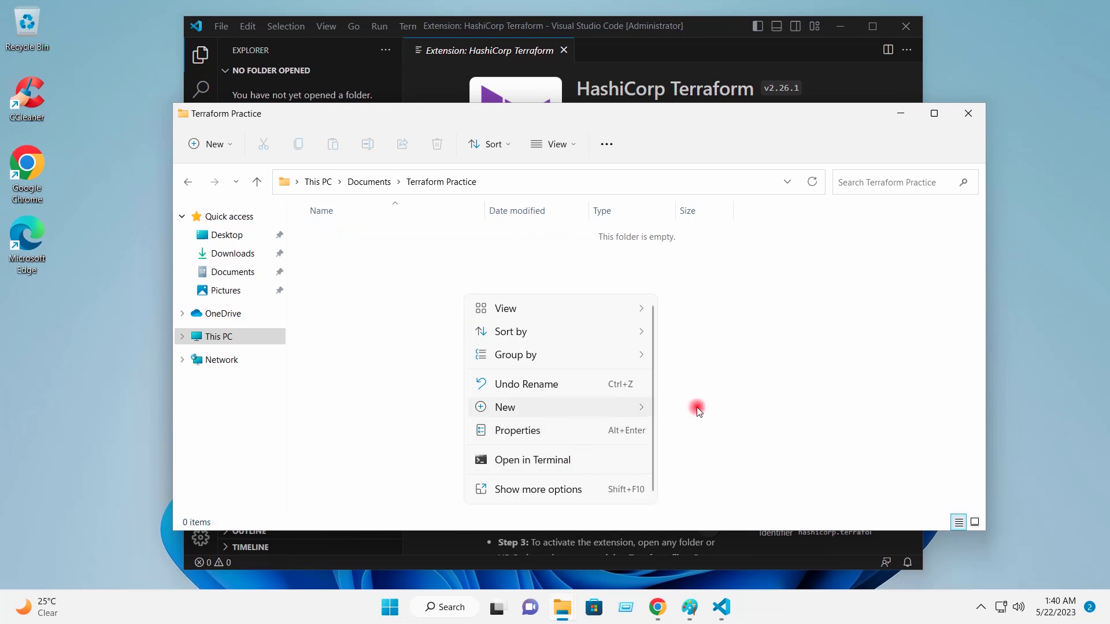
{"action": "type", "text": "Create Local File"}
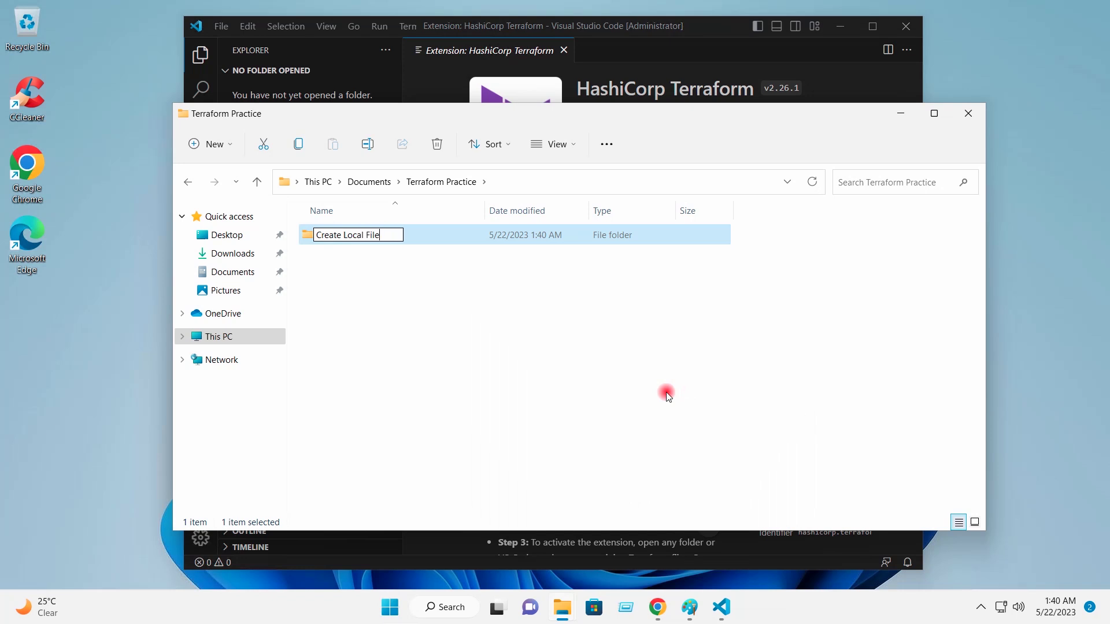
{"action": "key", "text": "Return"}
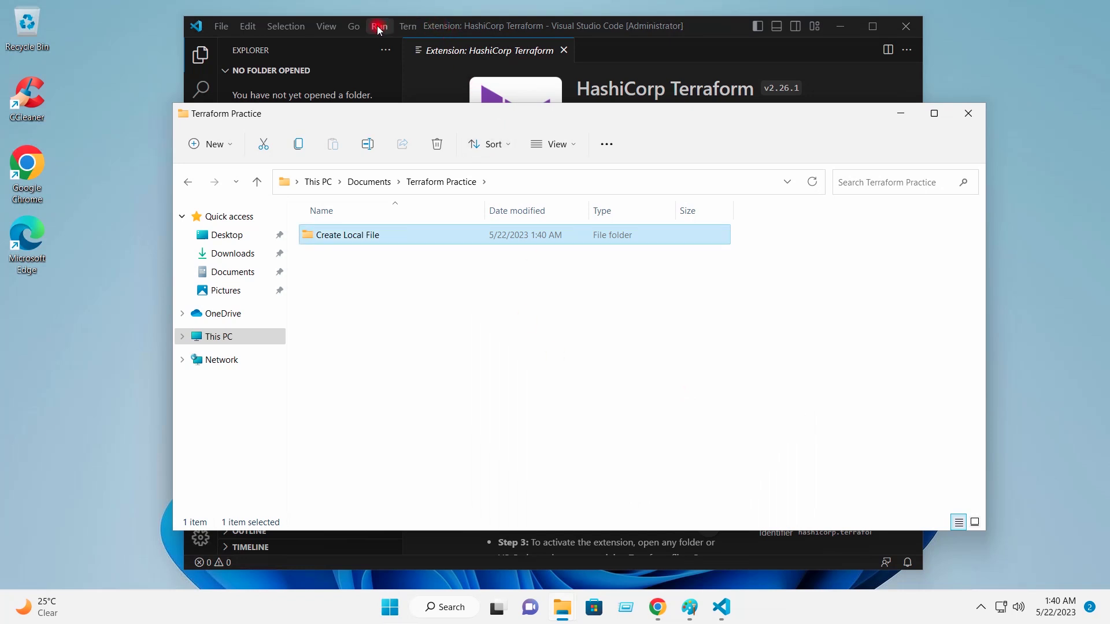
Open Documents\Terraform Practice\Create Local File as the workspace, trusting the parent folder's authors.
{"action": "left_click", "coordinate": [365, 73]}
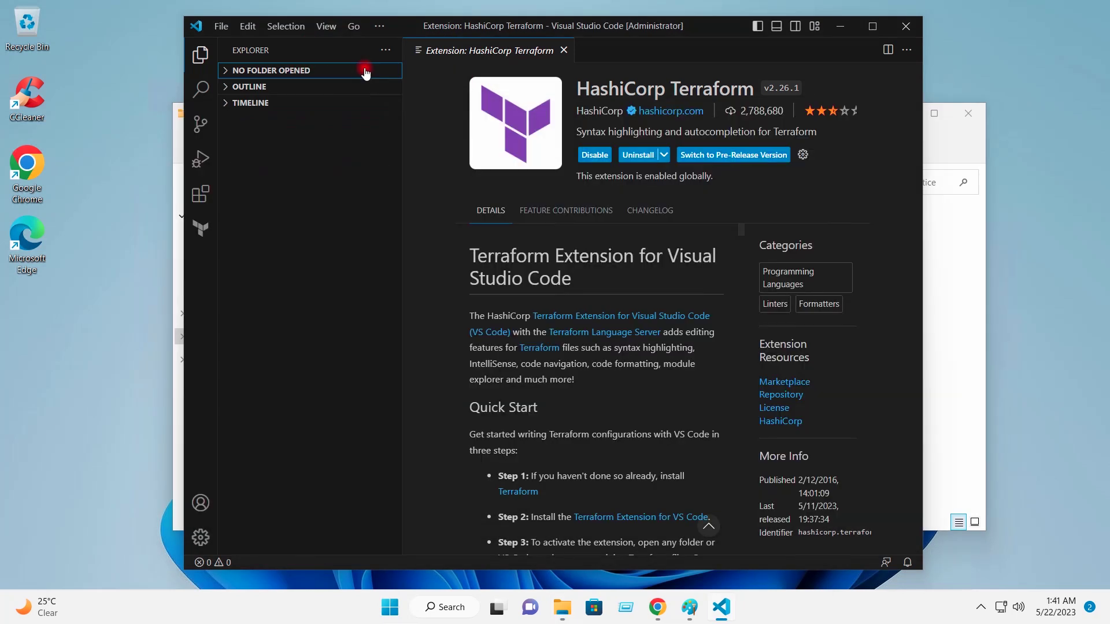
{"action": "left_click", "coordinate": [201, 55]}
{"action": "left_click", "coordinate": [201, 54]}
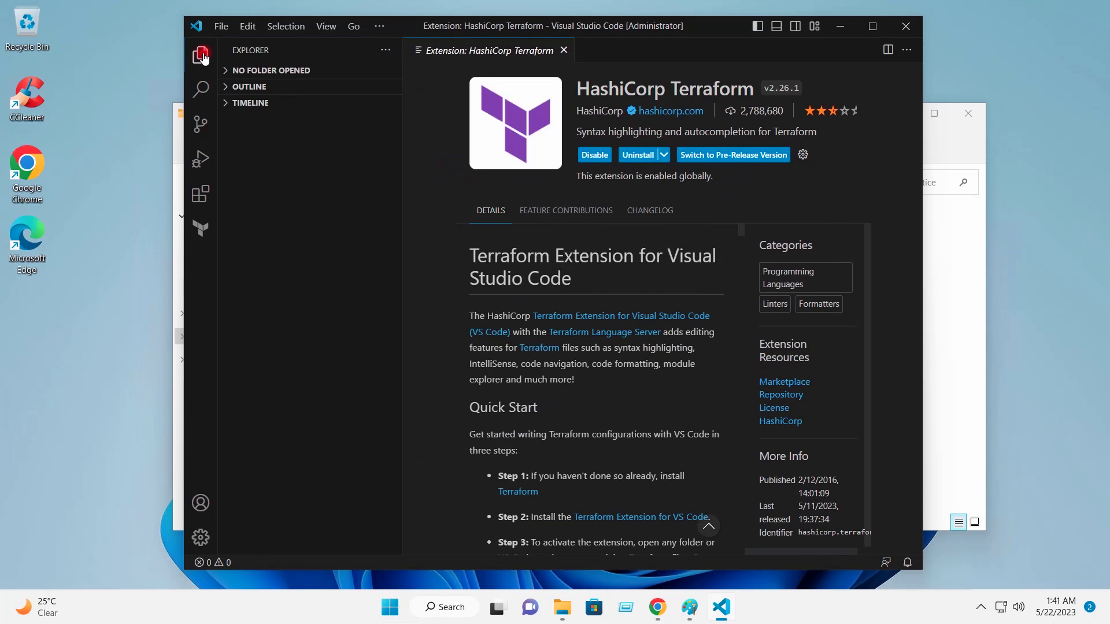
{"action": "left_click", "coordinate": [227, 71]}
{"action": "left_click", "coordinate": [293, 121]}
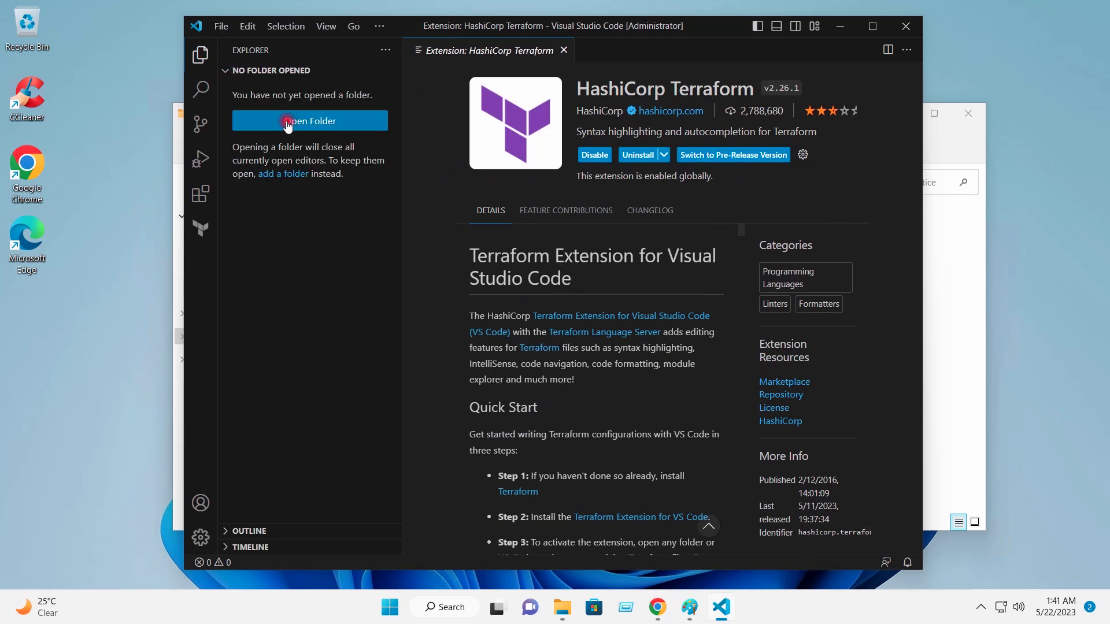
{"action": "left_click", "coordinate": [257, 169]}
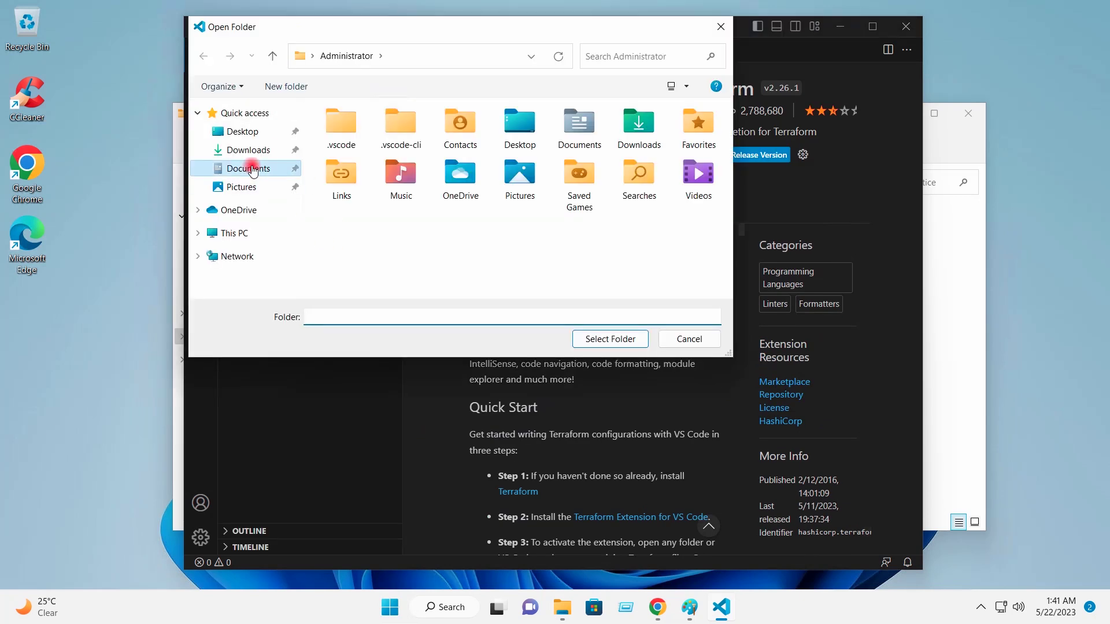
{"action": "double_click", "coordinate": [367, 135]}
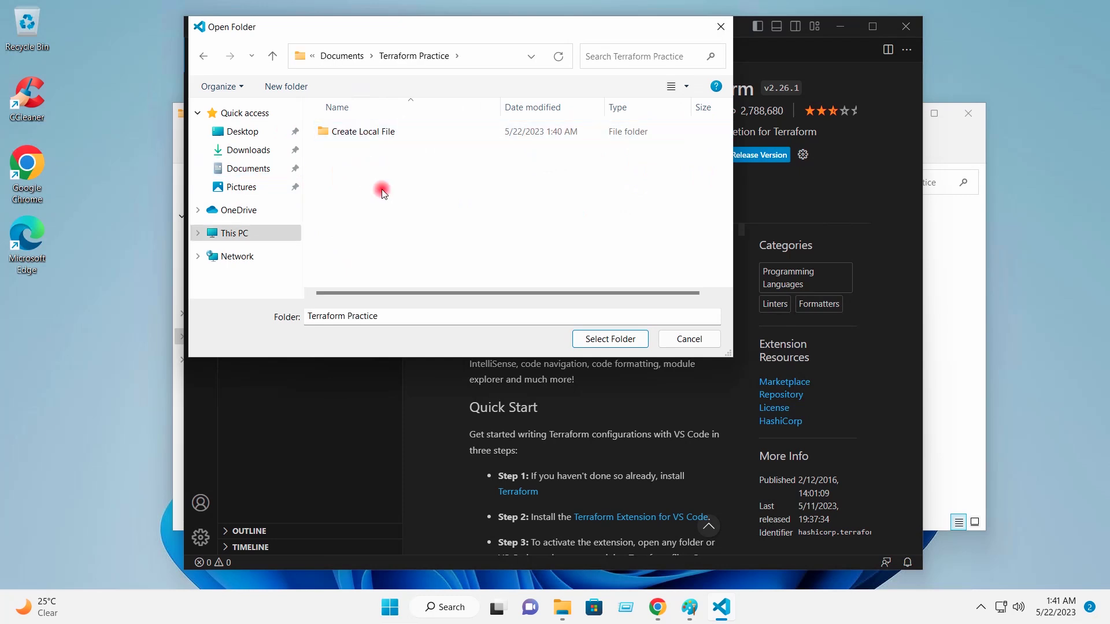
{"action": "left_click", "coordinate": [371, 134]}
{"action": "left_click", "coordinate": [583, 339]}
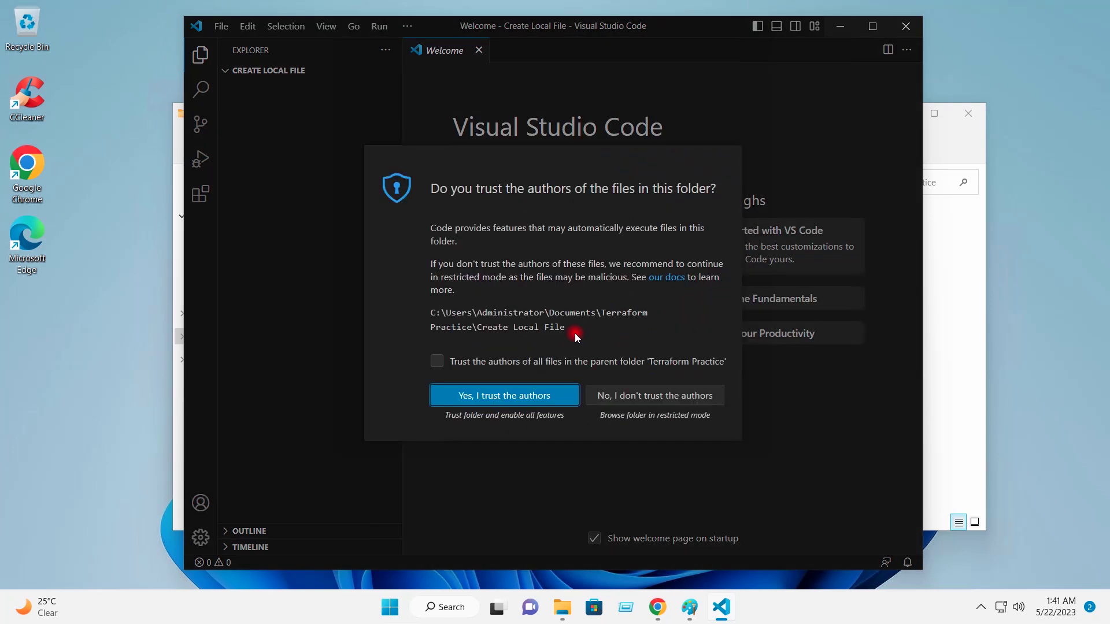
{"action": "left_click", "coordinate": [478, 363]}
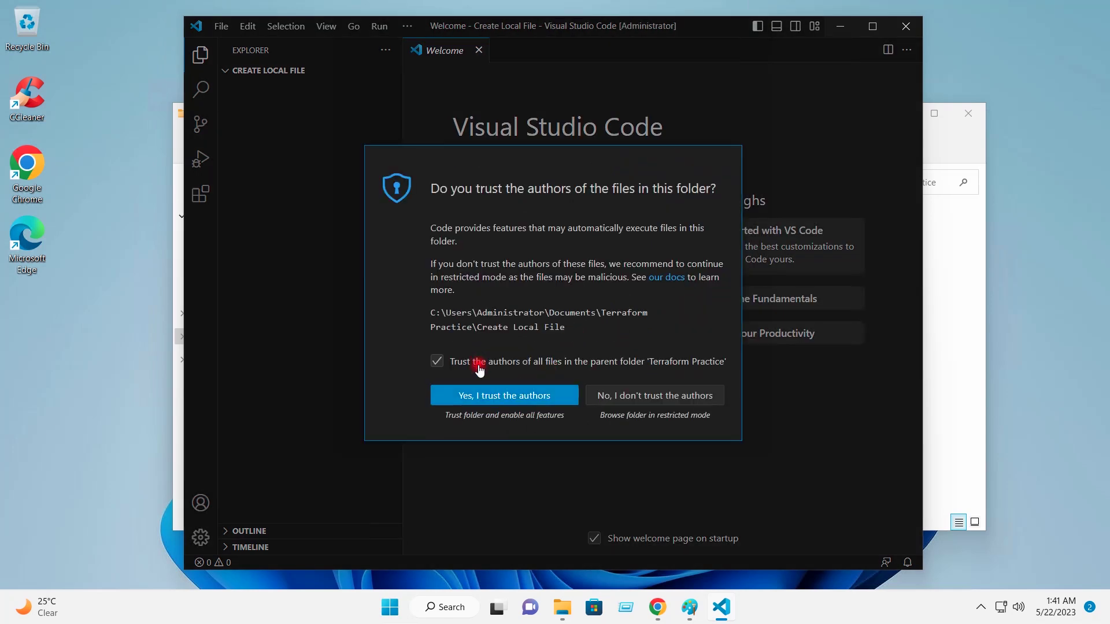
{"action": "left_click", "coordinate": [482, 399]}
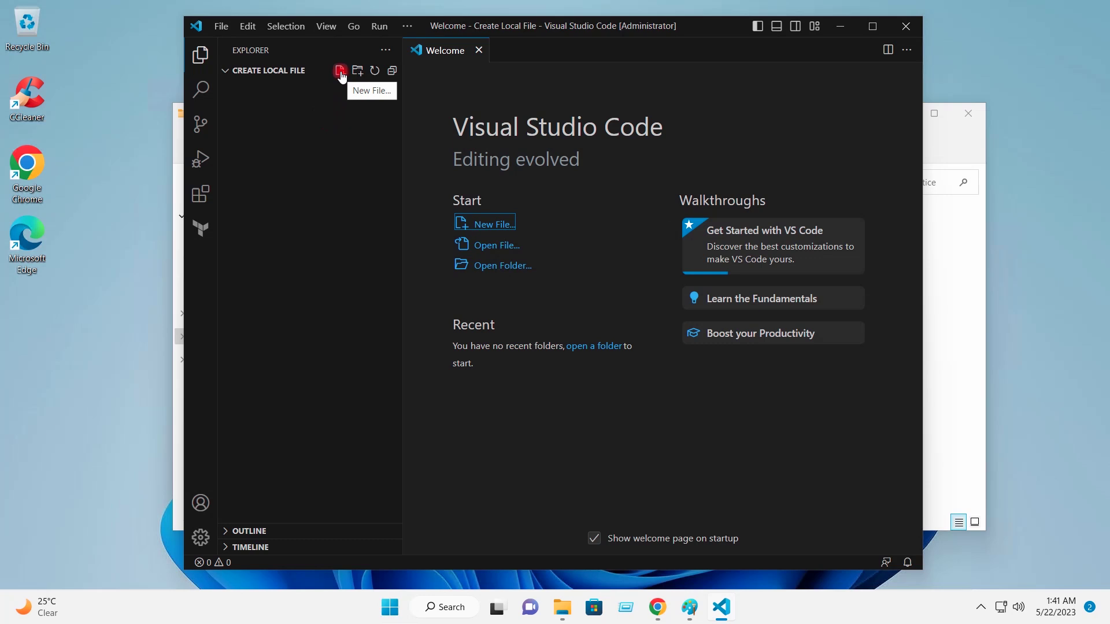
Create an empty main.tf file in the Explorer, then switch to the Paint sketch.
{"action": "left_click", "coordinate": [340, 71]}
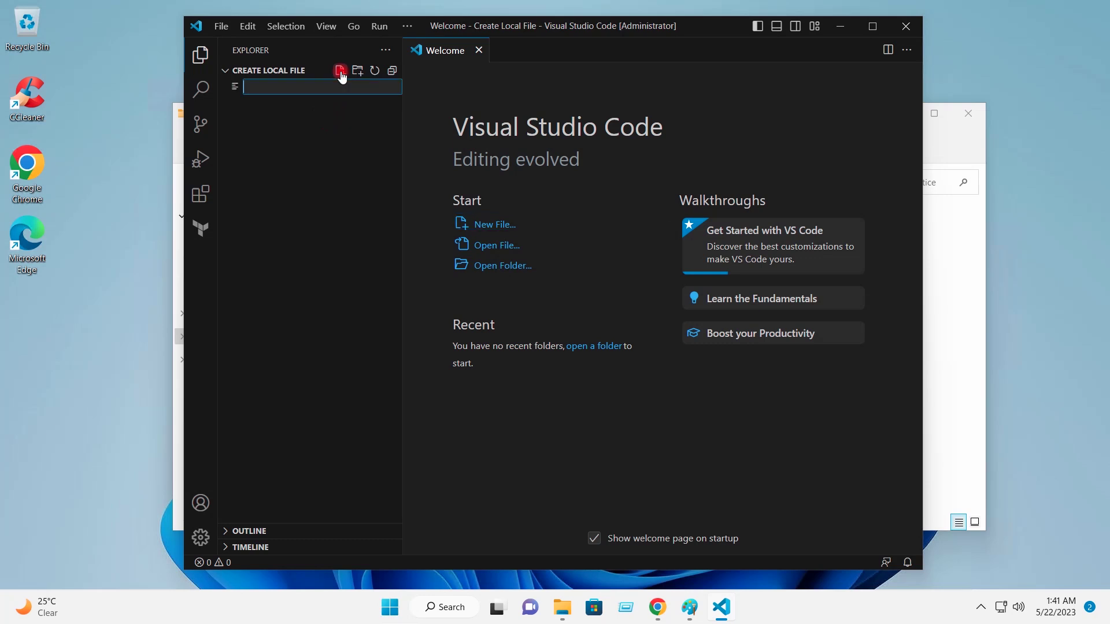
{"action": "type", "text": "main.tf"}
{"action": "key", "text": "Return"}
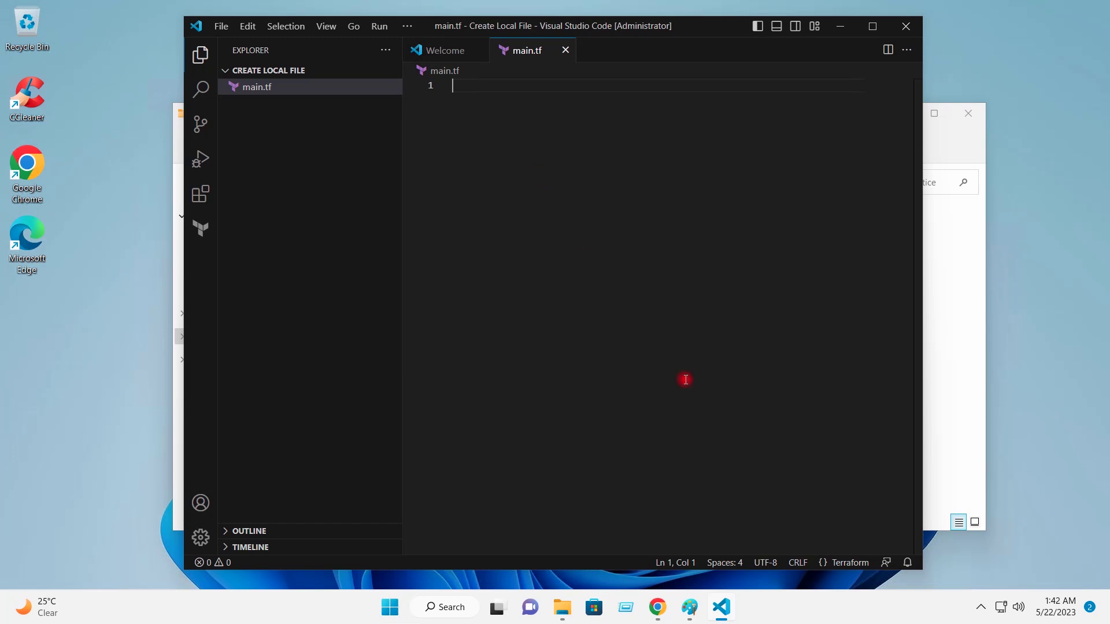
{"action": "left_click", "coordinate": [687, 612]}
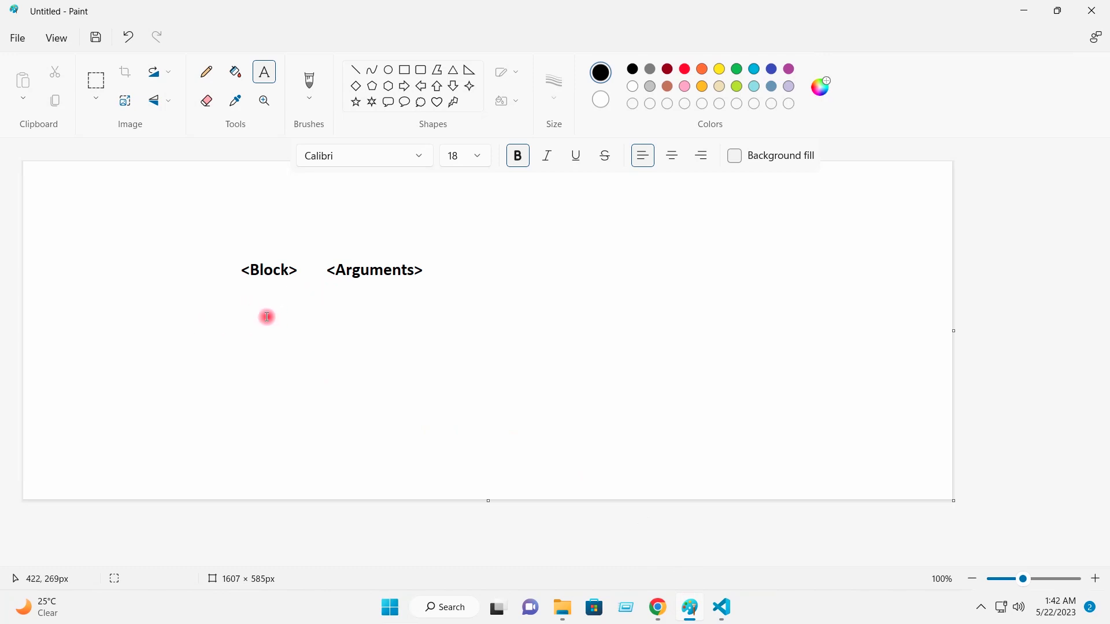
Pencil-sketch branches under <Block> labelled Resource, Provider and Terraform, then minimize Paint.
{"action": "left_click", "coordinate": [207, 72]}
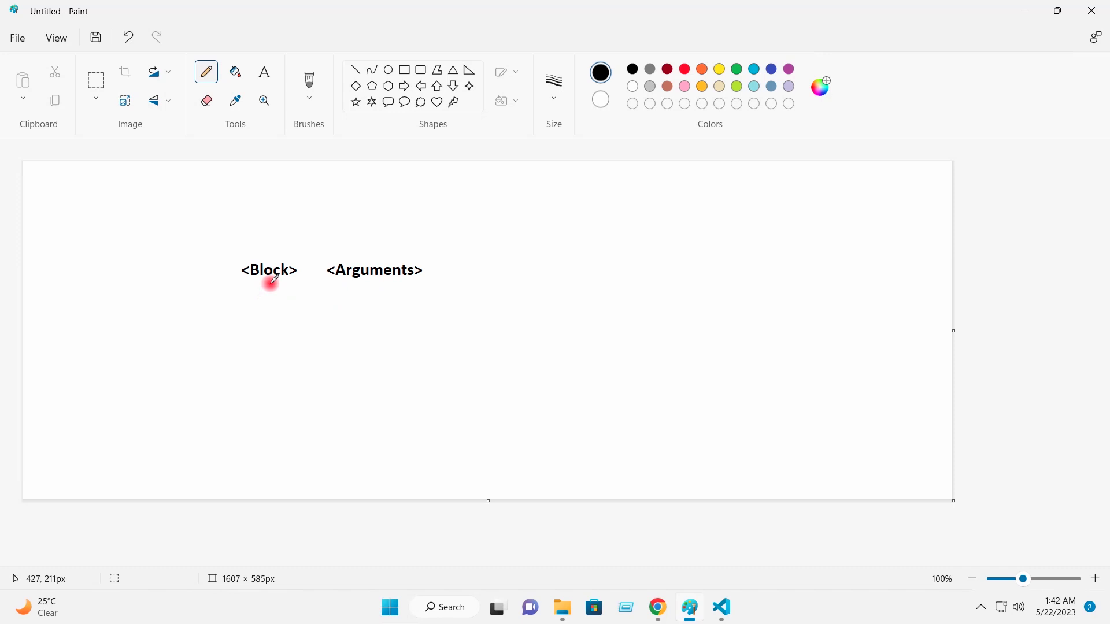
{"action": "left_click_drag", "start_coordinate": [270, 283], "coordinate": [136, 338]}
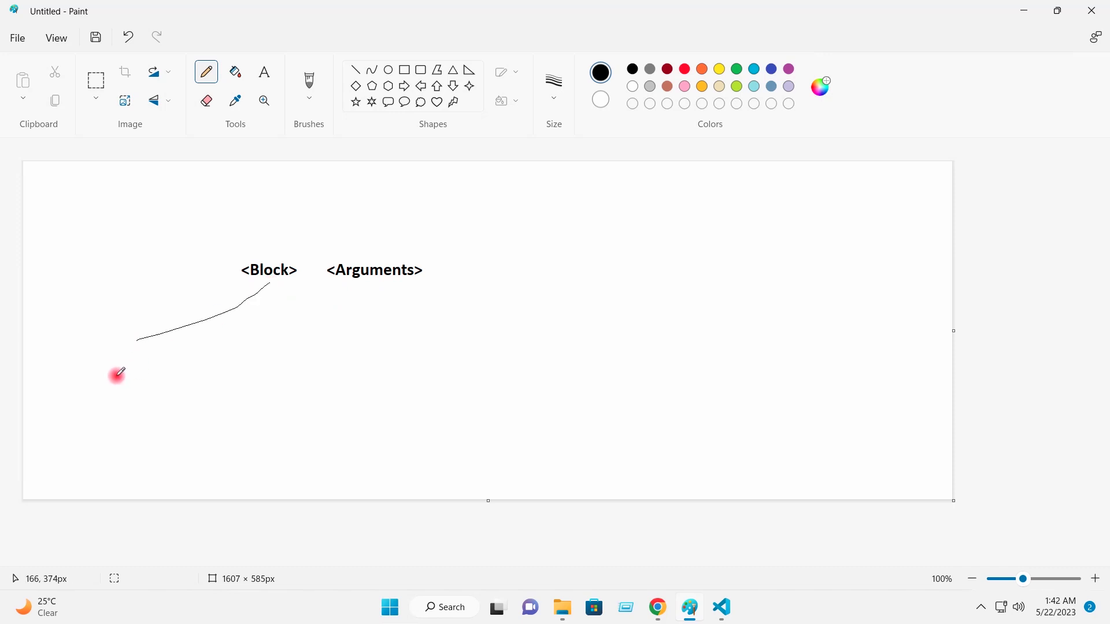
{"action": "mouse_move", "coordinate": [114, 371]}
{"action": "left_mouse_down"}
{"action": "mouse_move", "coordinate": [116, 358]}
{"action": "mouse_move", "coordinate": [136, 379]}
{"action": "mouse_move", "coordinate": [198, 327]}
{"action": "mouse_move", "coordinate": [188, 332]}
{"action": "mouse_move", "coordinate": [210, 324]}
{"action": "mouse_move", "coordinate": [220, 343]}
{"action": "mouse_move", "coordinate": [218, 325]}
{"action": "mouse_move", "coordinate": [231, 339]}
{"action": "left_mouse_up"}
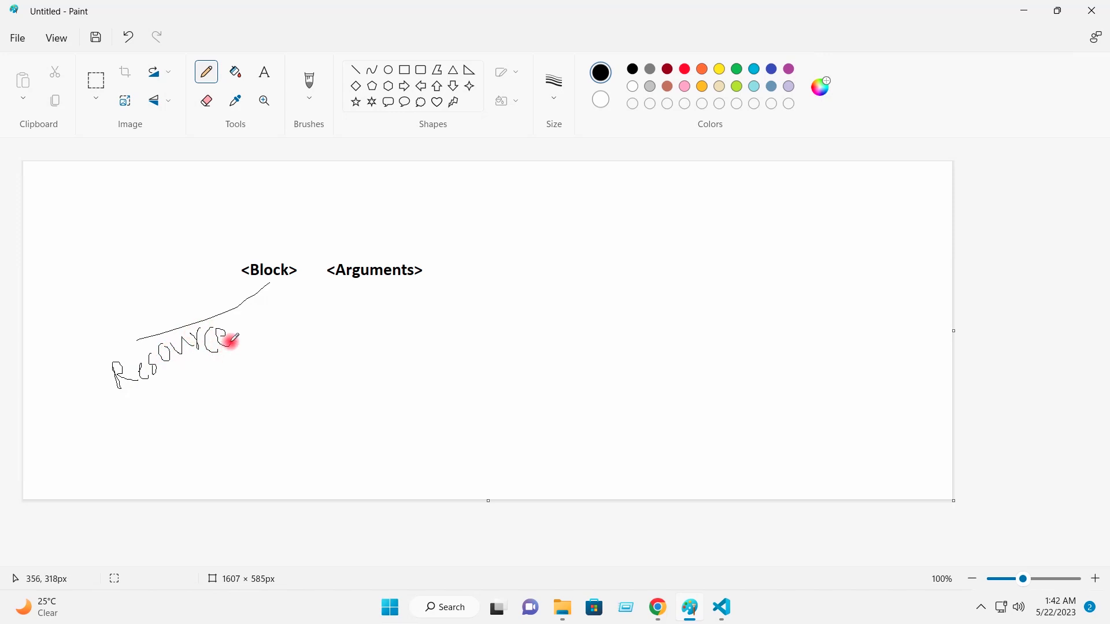
{"action": "left_click_drag", "start_coordinate": [268, 283], "coordinate": [259, 474]}
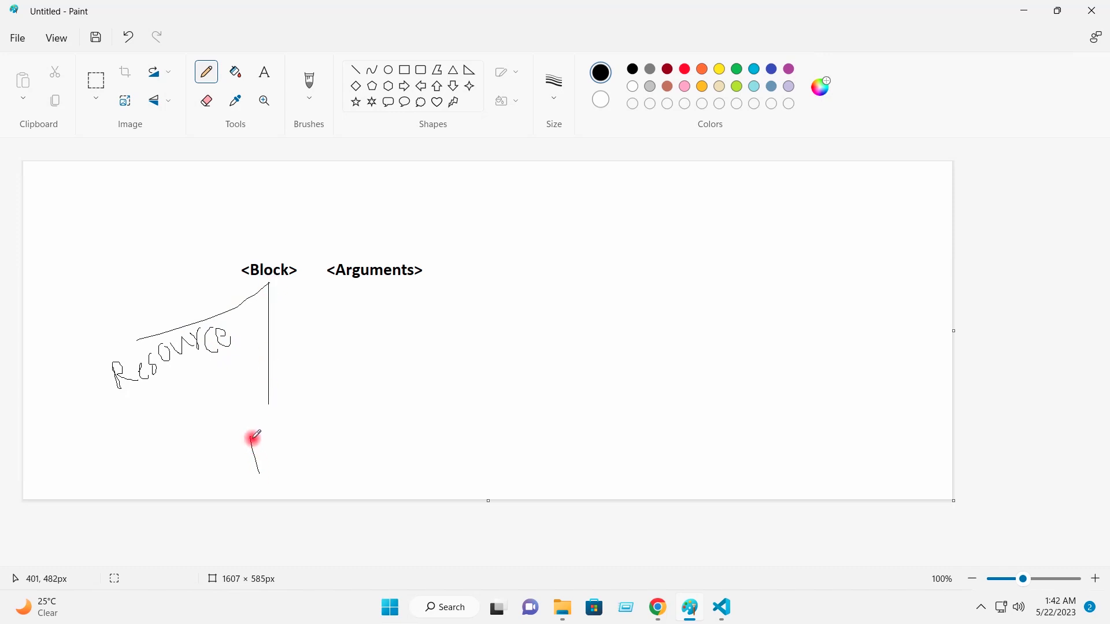
{"action": "mouse_move", "coordinate": [249, 433]}
{"action": "left_mouse_down"}
{"action": "mouse_move", "coordinate": [275, 466]}
{"action": "mouse_move", "coordinate": [322, 422]}
{"action": "mouse_move", "coordinate": [321, 440]}
{"action": "mouse_move", "coordinate": [347, 416]}
{"action": "mouse_move", "coordinate": [344, 392]}
{"action": "mouse_move", "coordinate": [372, 401]}
{"action": "mouse_move", "coordinate": [379, 426]}
{"action": "mouse_move", "coordinate": [386, 417]}
{"action": "left_mouse_up"}
{"action": "mouse_move", "coordinate": [270, 283]}
{"action": "left_mouse_down"}
{"action": "mouse_move", "coordinate": [411, 351]}
{"action": "mouse_move", "coordinate": [416, 402]}
{"action": "mouse_move", "coordinate": [421, 362]}
{"action": "mouse_move", "coordinate": [442, 386]}
{"action": "mouse_move", "coordinate": [468, 347]}
{"action": "mouse_move", "coordinate": [479, 374]}
{"action": "left_mouse_up"}
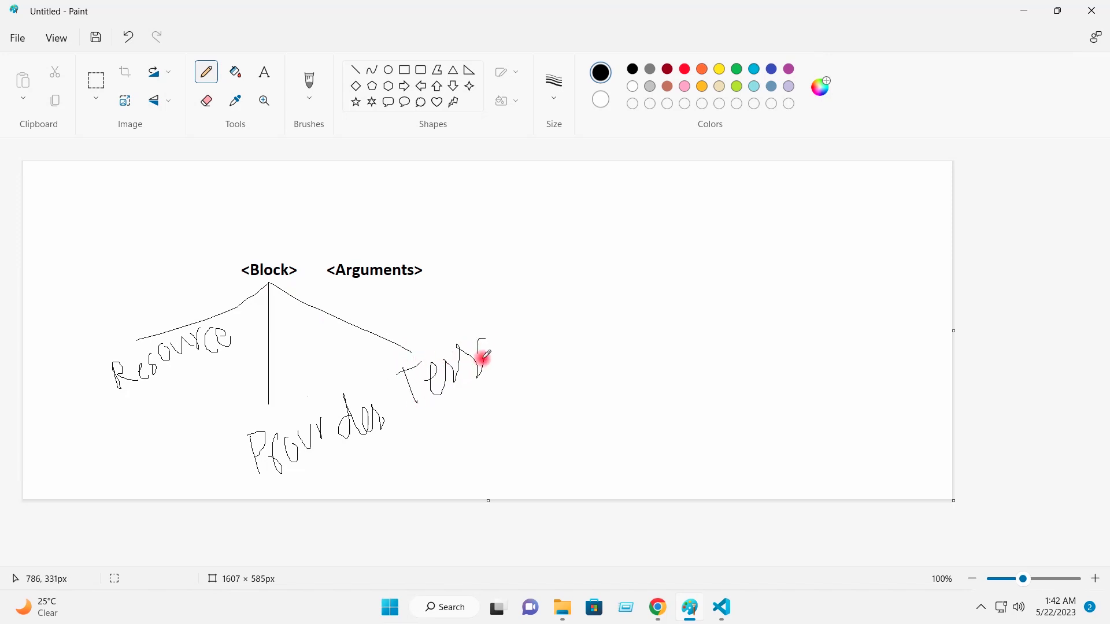
{"action": "mouse_move", "coordinate": [506, 311]}
{"action": "left_mouse_down"}
{"action": "mouse_move", "coordinate": [496, 359]}
{"action": "mouse_move", "coordinate": [523, 333]}
{"action": "mouse_move", "coordinate": [515, 322]}
{"action": "mouse_move", "coordinate": [531, 300]}
{"action": "mouse_move", "coordinate": [548, 328]}
{"action": "mouse_move", "coordinate": [565, 303]}
{"action": "left_mouse_up"}
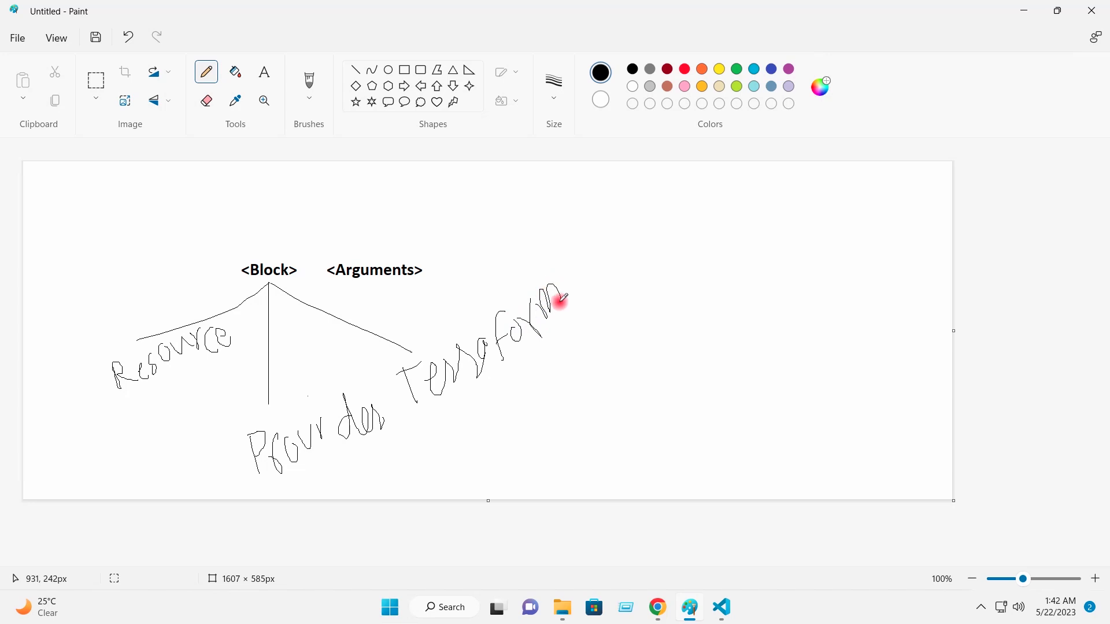
{"action": "left_click", "coordinate": [1024, 12]}
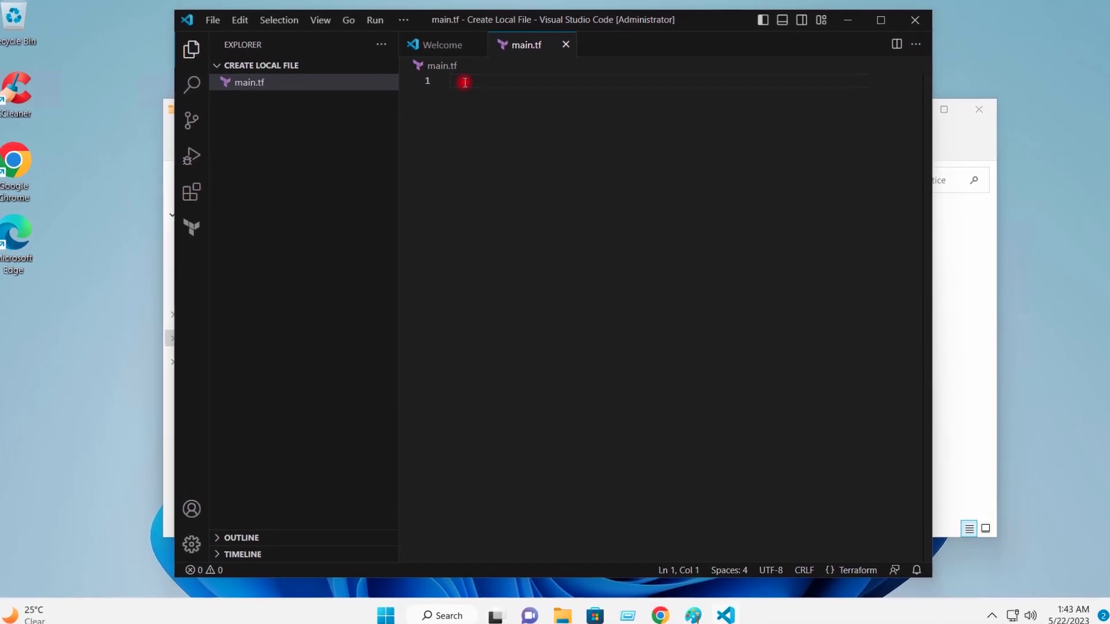
{"action": "type", "text": "re"}
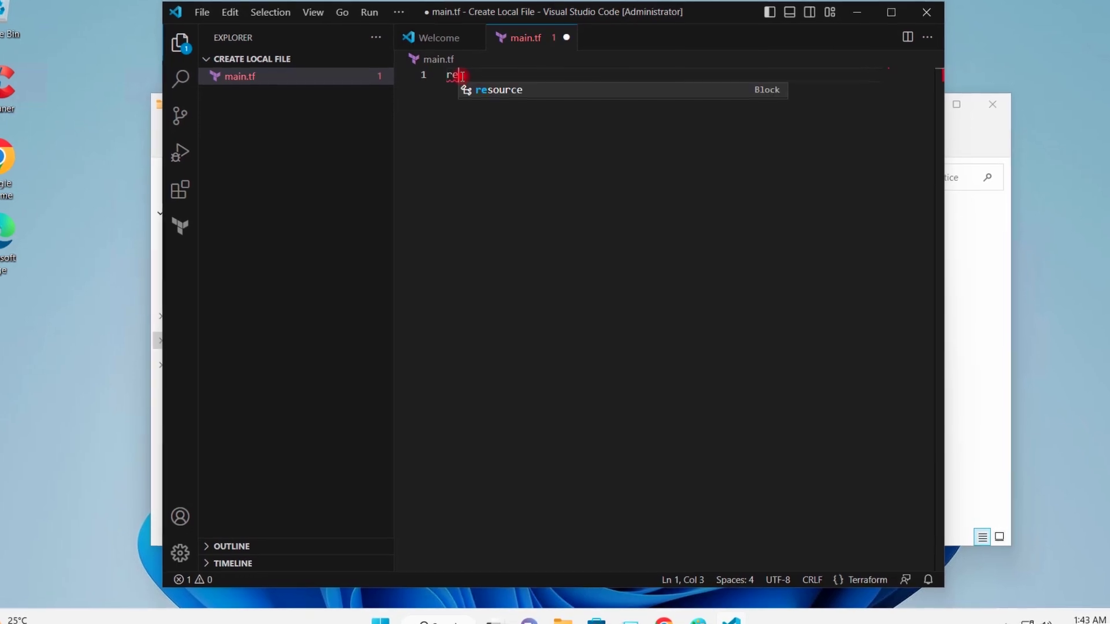
{"action": "type", "text": "so"}
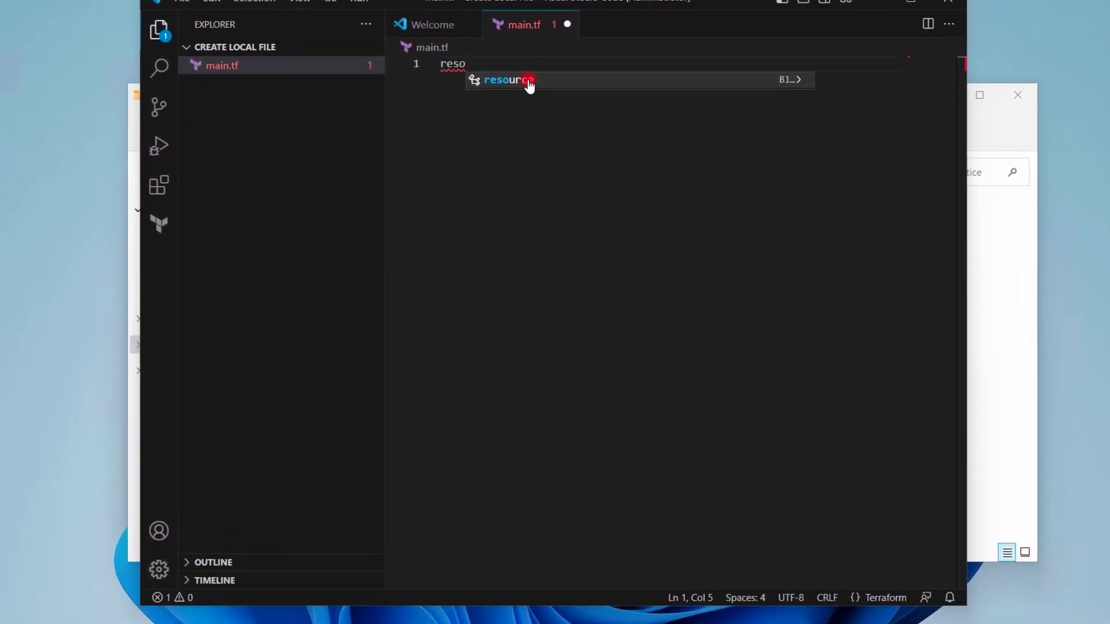
Insert a resource "local_file" "my_file" block with filename = "Ashfaque.txt".
{"action": "left_click", "coordinate": [529, 81]}
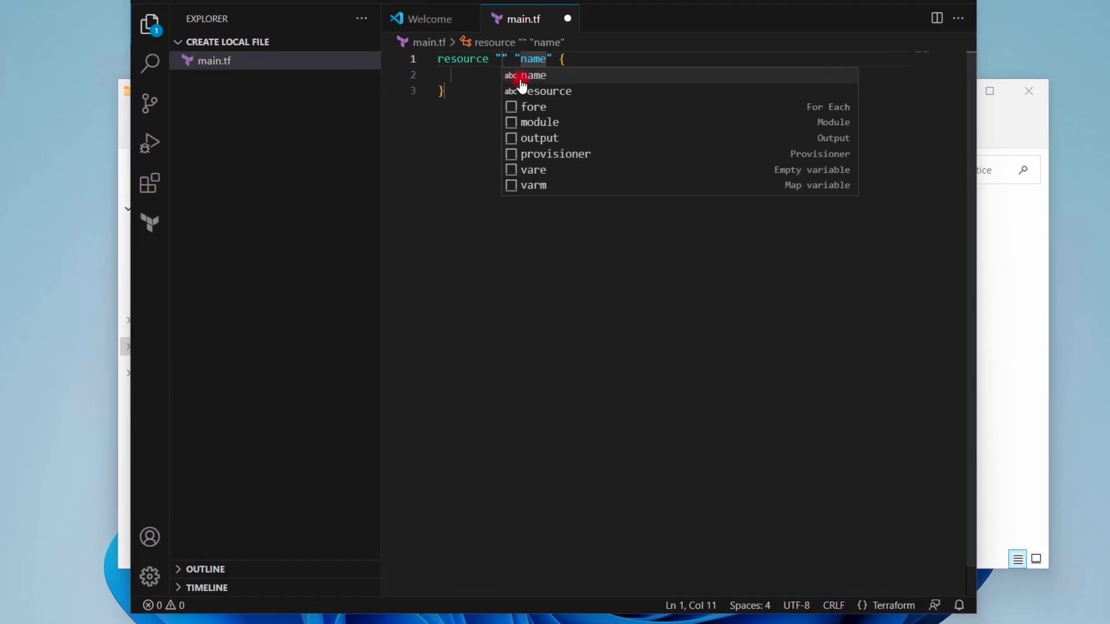
{"action": "type", "text": "loc"}
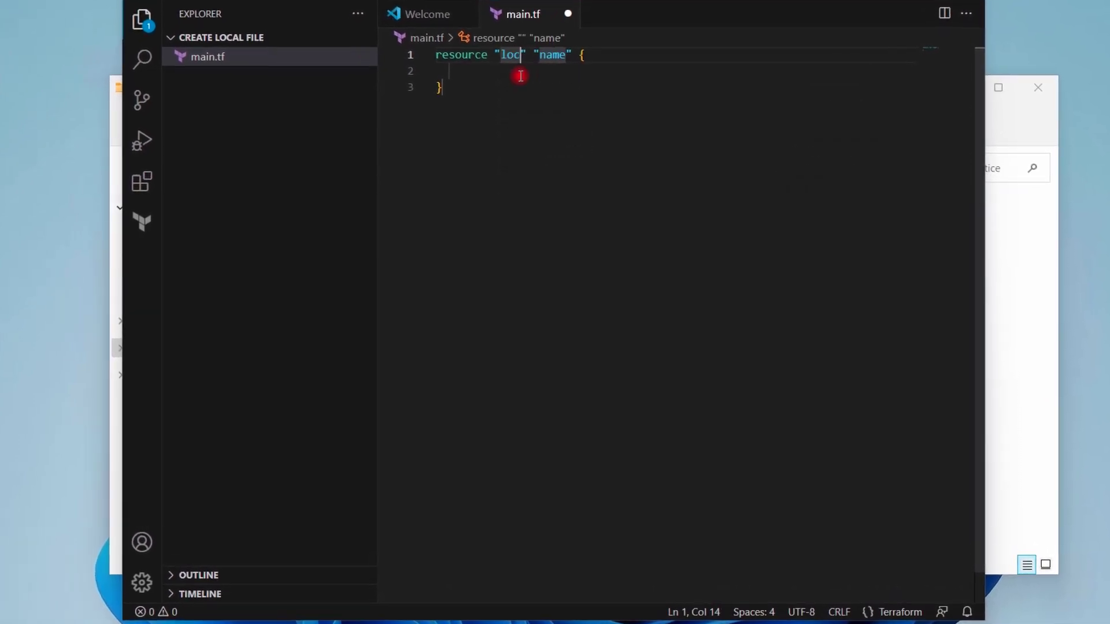
{"action": "type", "text": "al_f"}
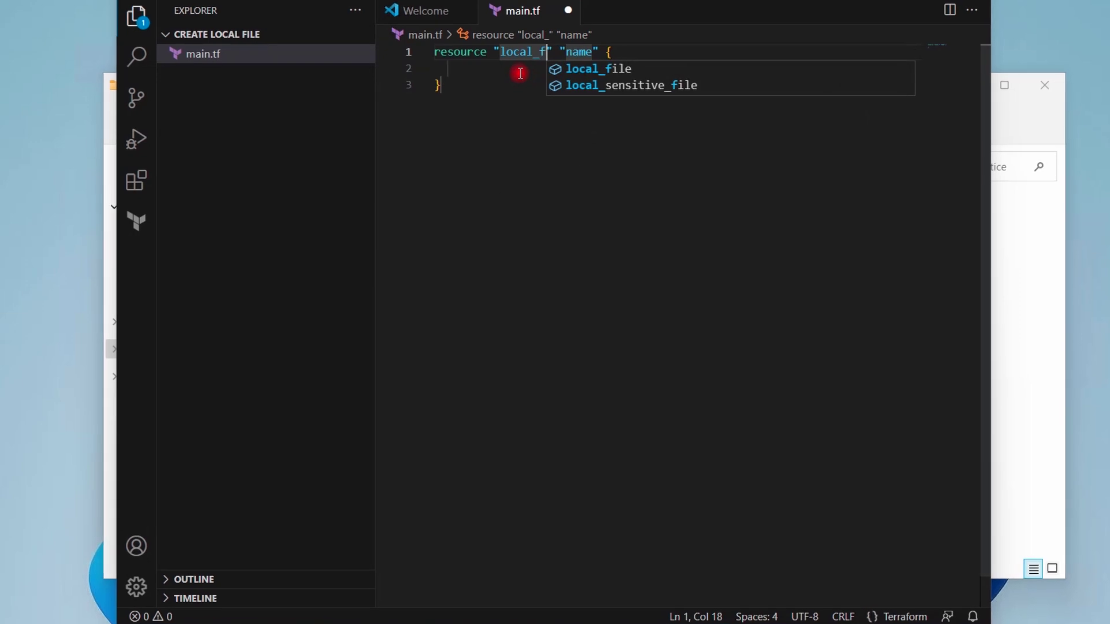
{"action": "type", "text": "ile"}
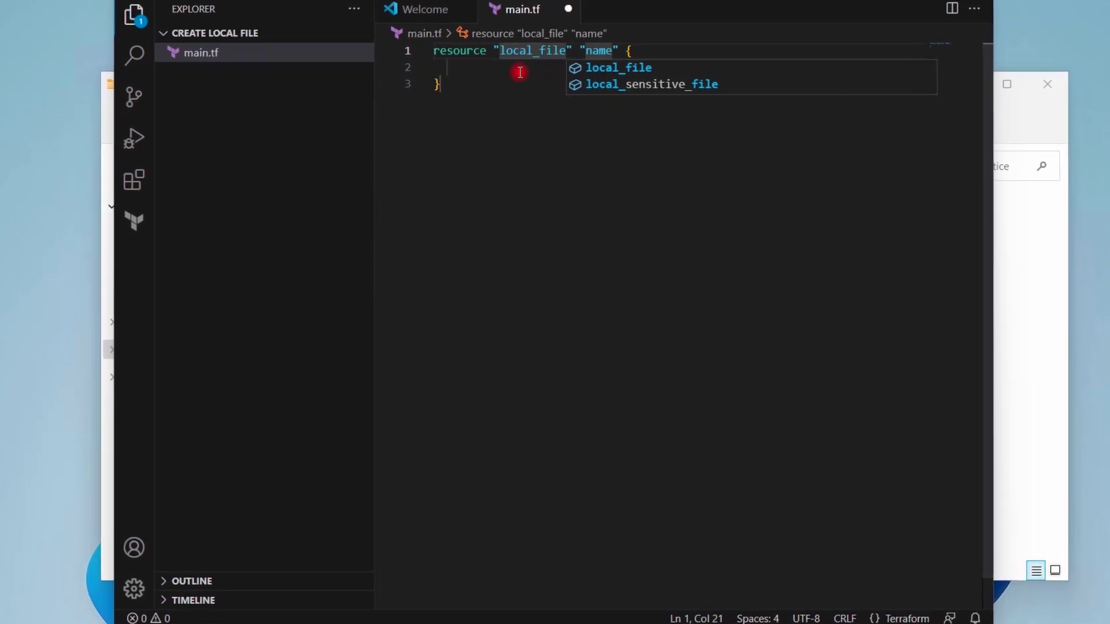
{"action": "key", "text": "Right"}
{"action": "key", "text": "Right"}
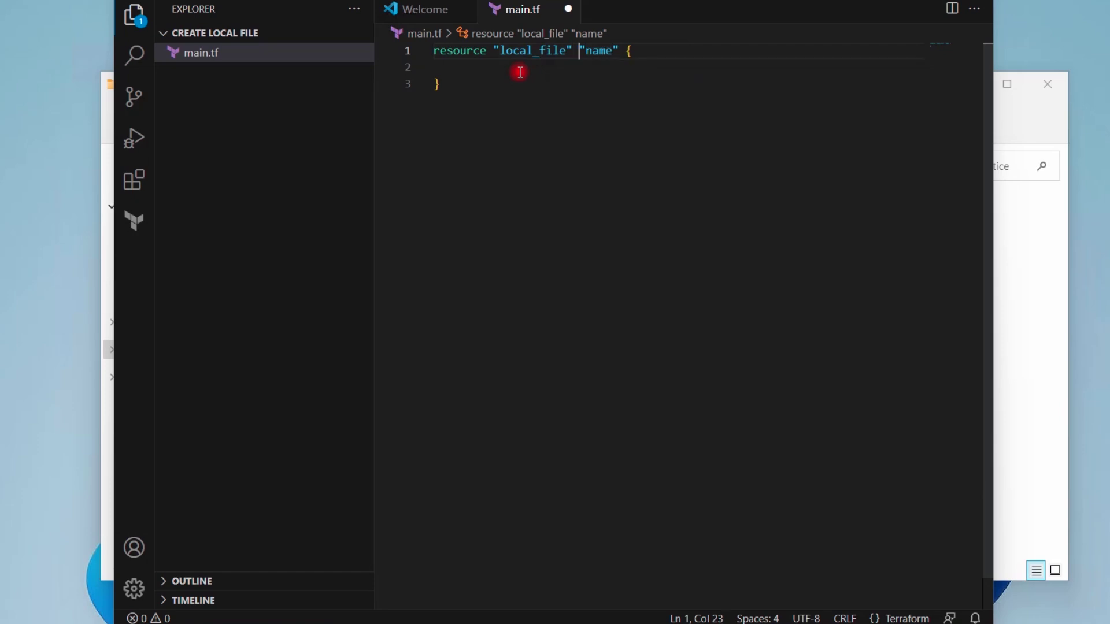
{"action": "key", "text": "BackSpace"}
{"action": "key", "text": "BackSpace"}
{"action": "key", "text": "BackSpace"}
{"action": "key", "text": "BackSpace"}
{"action": "type", "text": "my"}
{"action": "type", "text": "_file"}
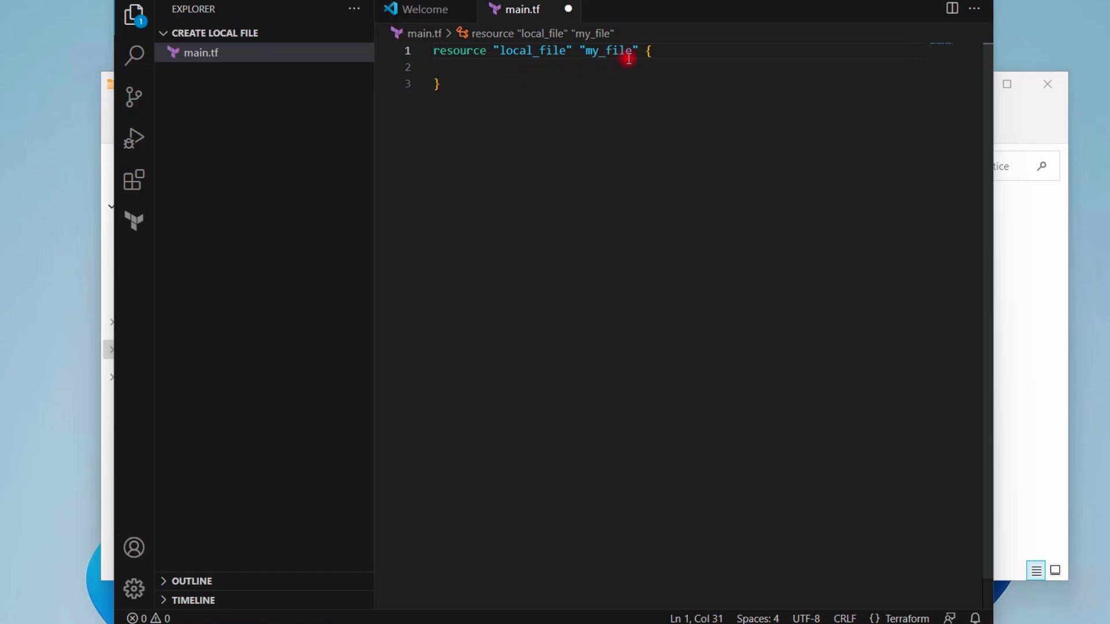
{"action": "left_click", "coordinate": [671, 50]}
{"action": "key", "text": "Return"}
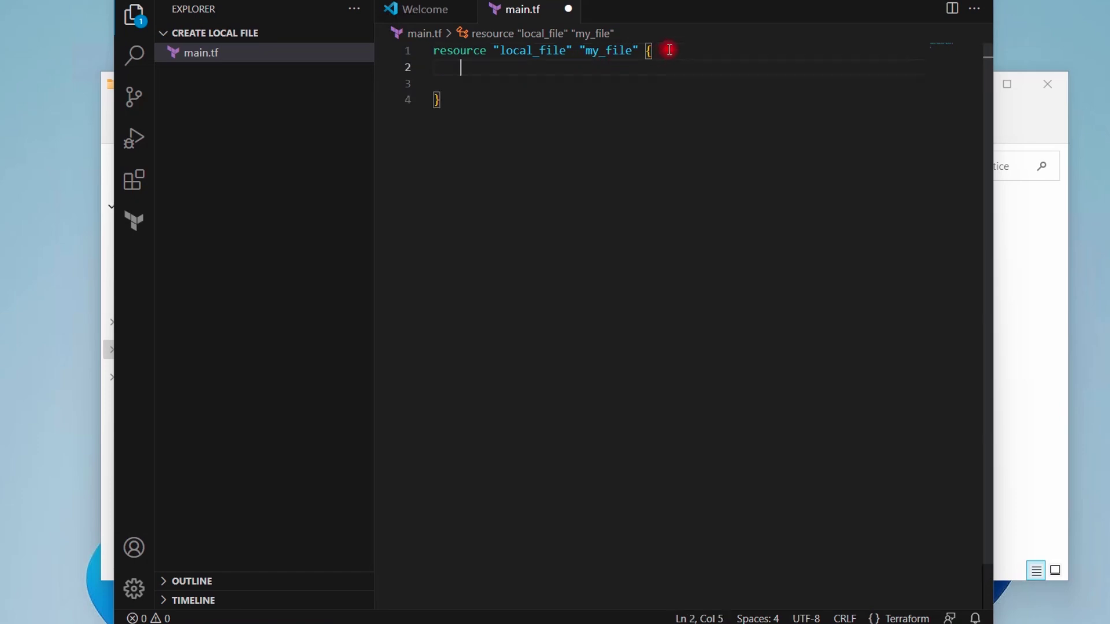
{"action": "type", "text": "f"}
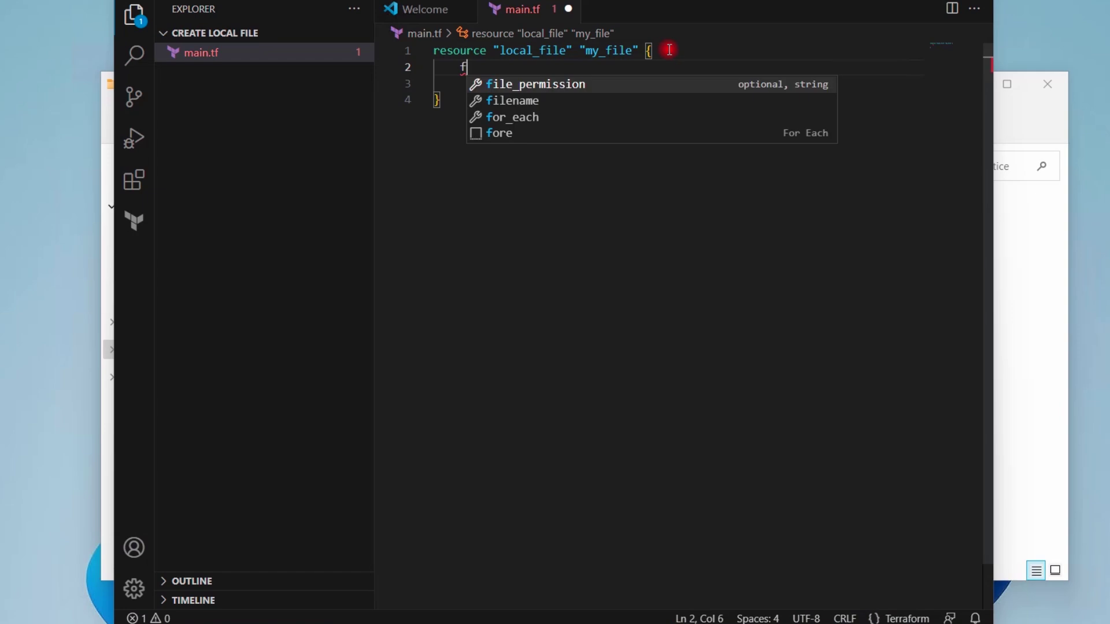
{"action": "type", "text": "ilename"}
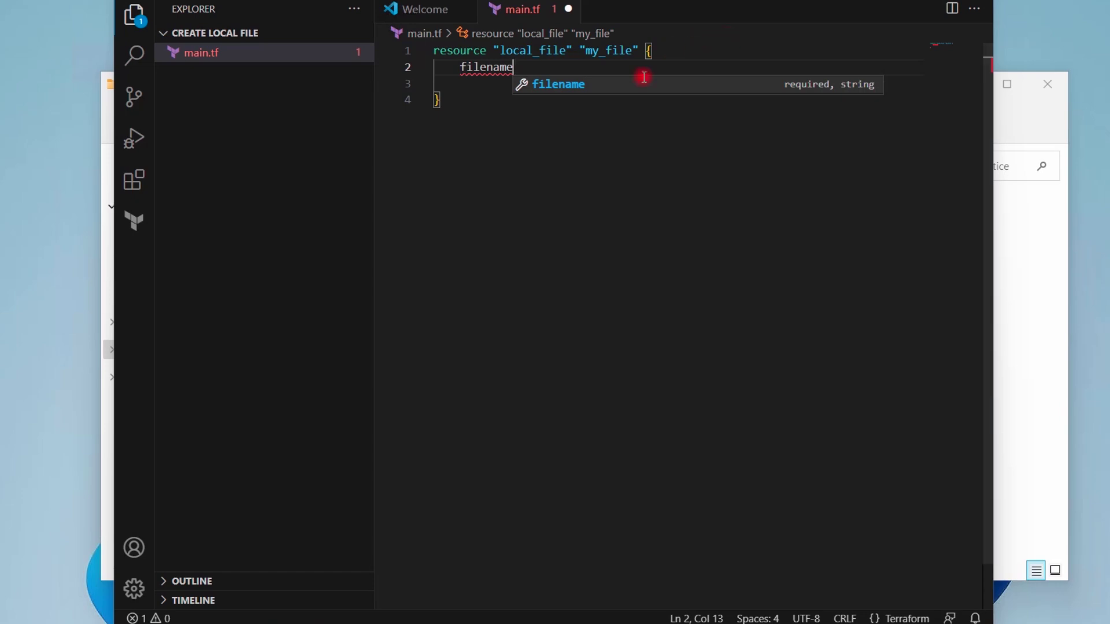
{"action": "type", "text": " = "}
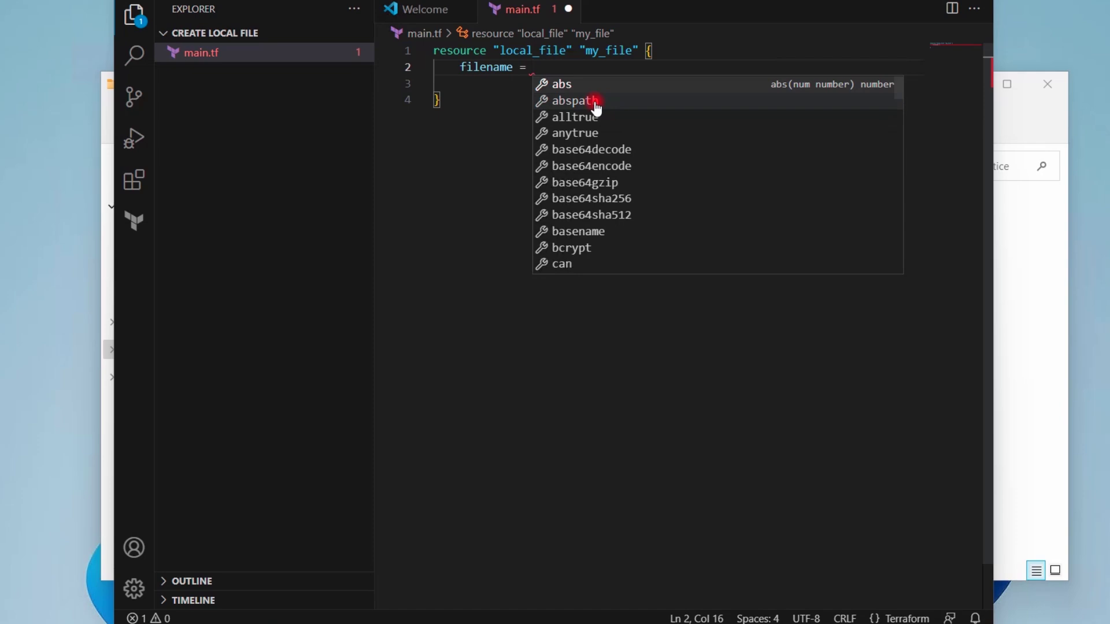
{"action": "type", "text": "\""}
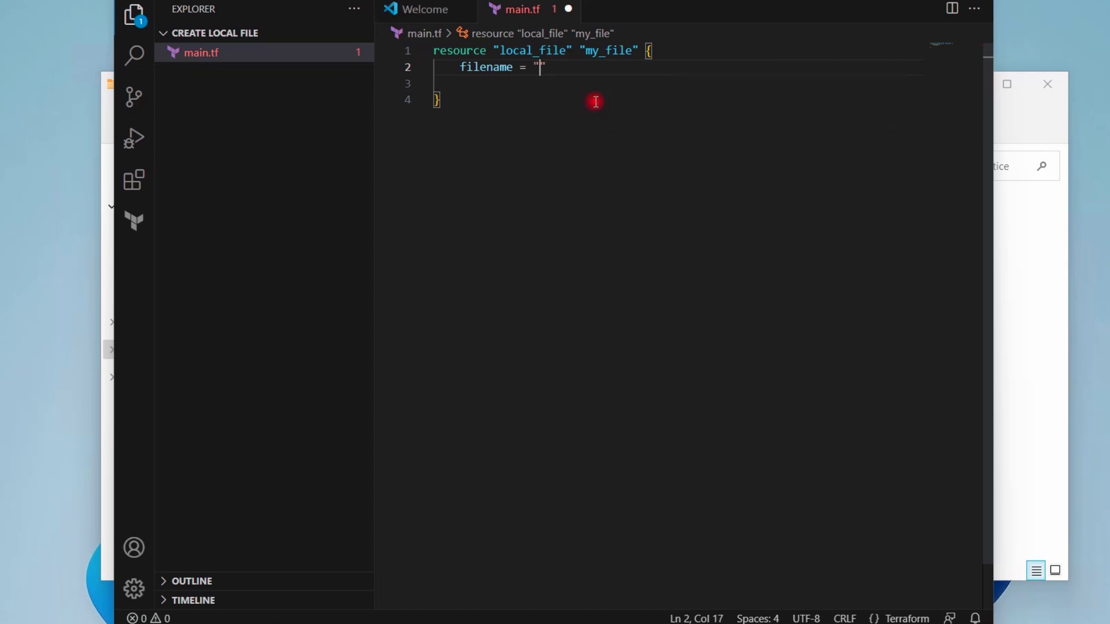
{"action": "type", "text": "Ashfaque.t"}
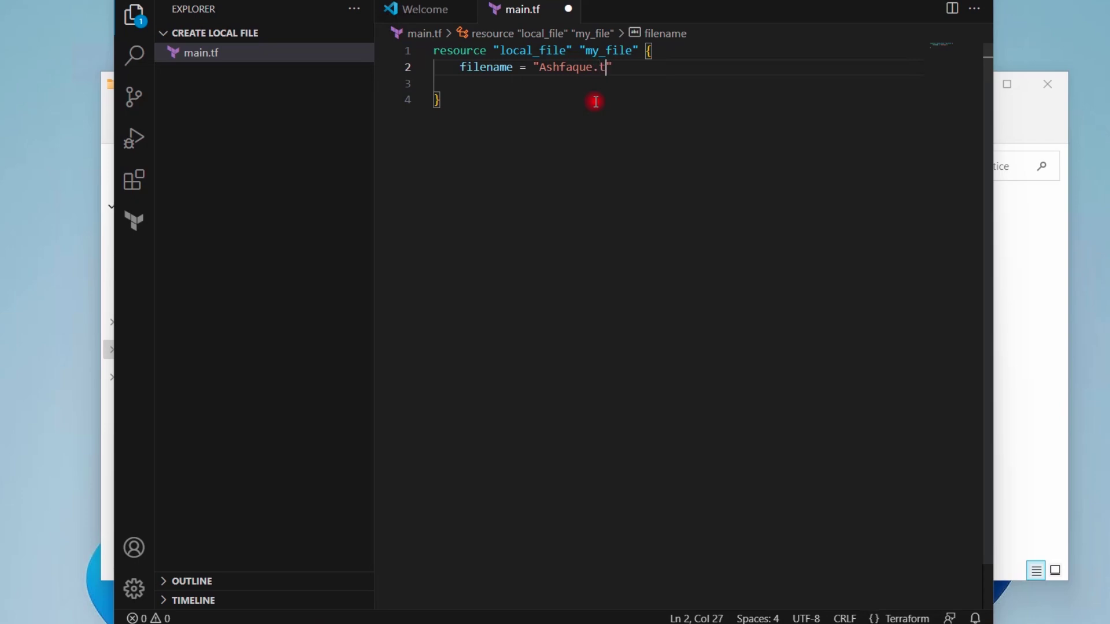
{"action": "type", "text": "xt"}
{"action": "key", "text": "Return"}
{"action": "type", "text": "con"}
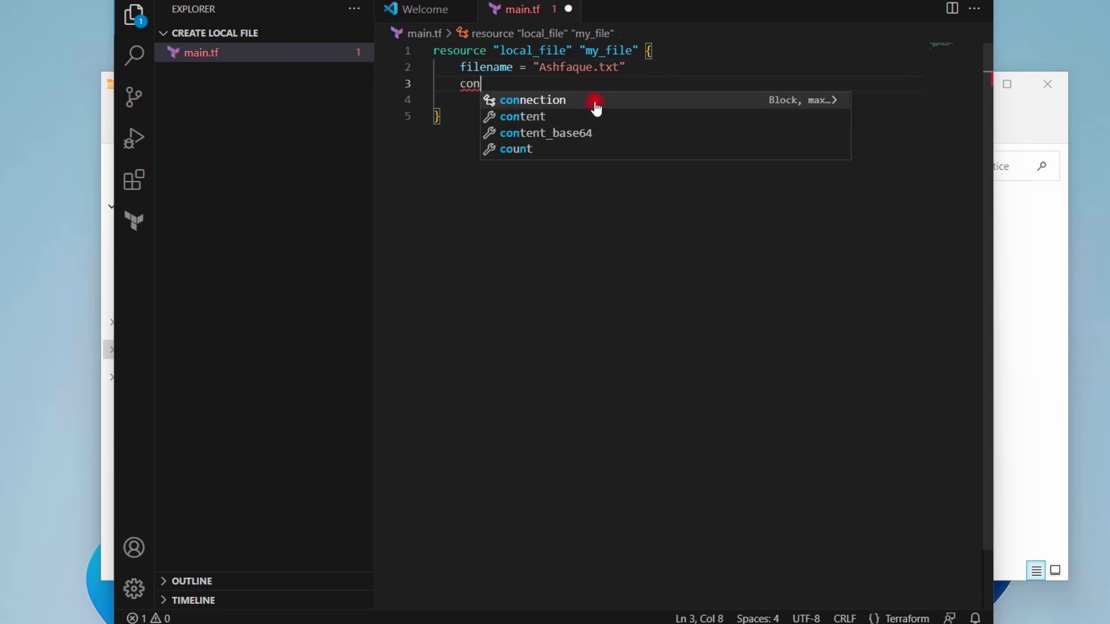
Add content = "Welcome to Virtual TechBox Youtube Channel" to the local_file block.
{"action": "left_click", "coordinate": [556, 116]}
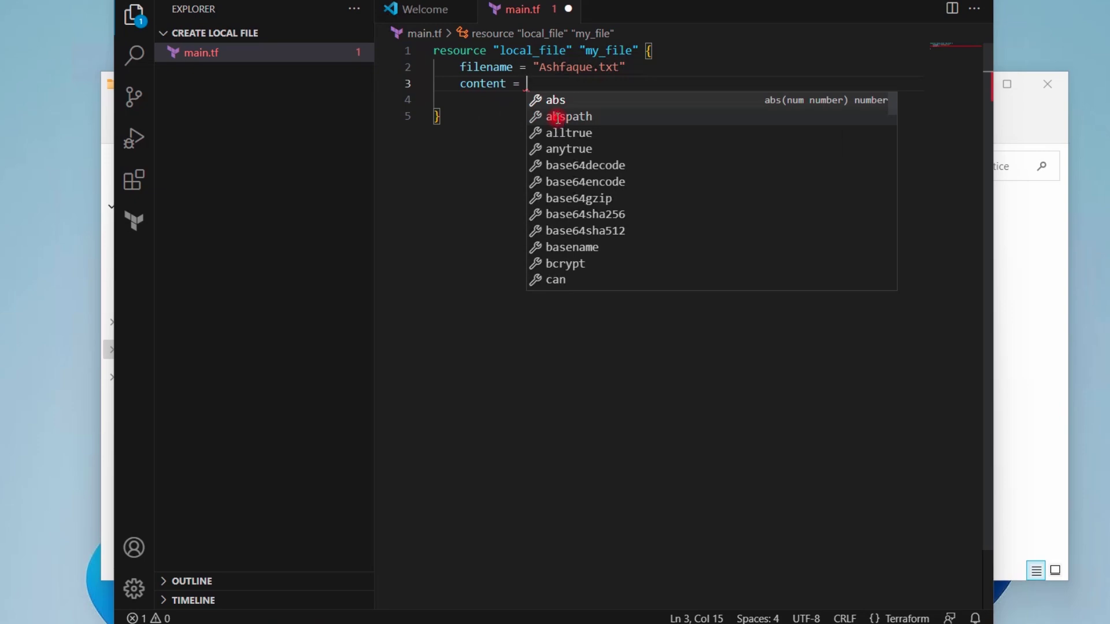
{"action": "type", "text": "\"Welcome to V"}
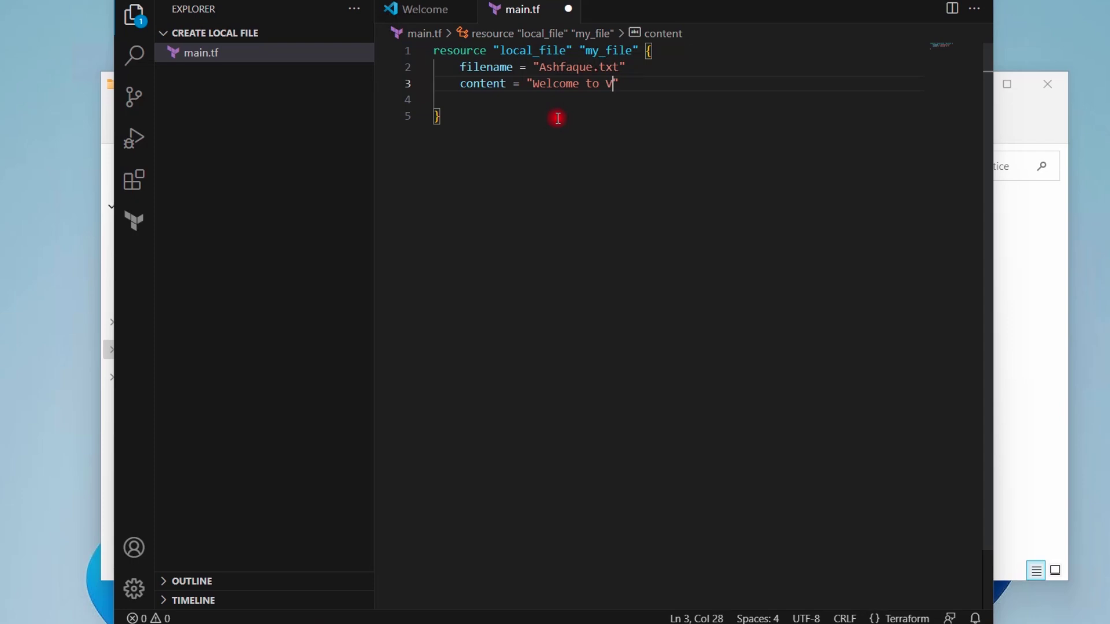
{"action": "type", "text": "irtual TechBox Y"}
{"action": "type", "text": "outu"}
{"action": "type", "text": "be Ch"}
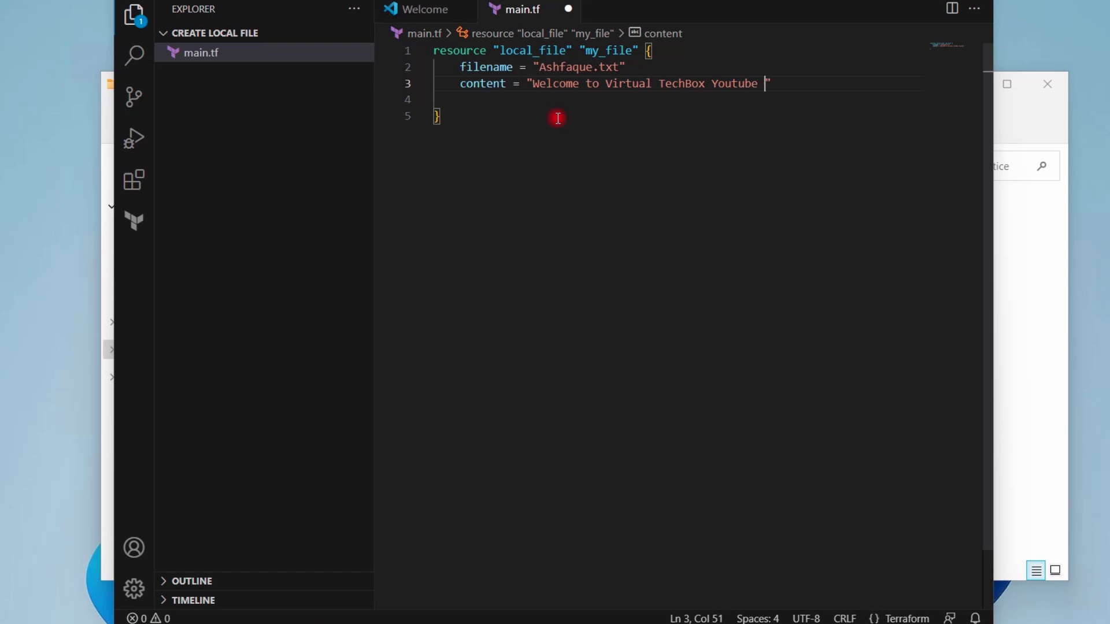
{"action": "type", "text": "annel"}
{"action": "left_click", "coordinate": [835, 87]}
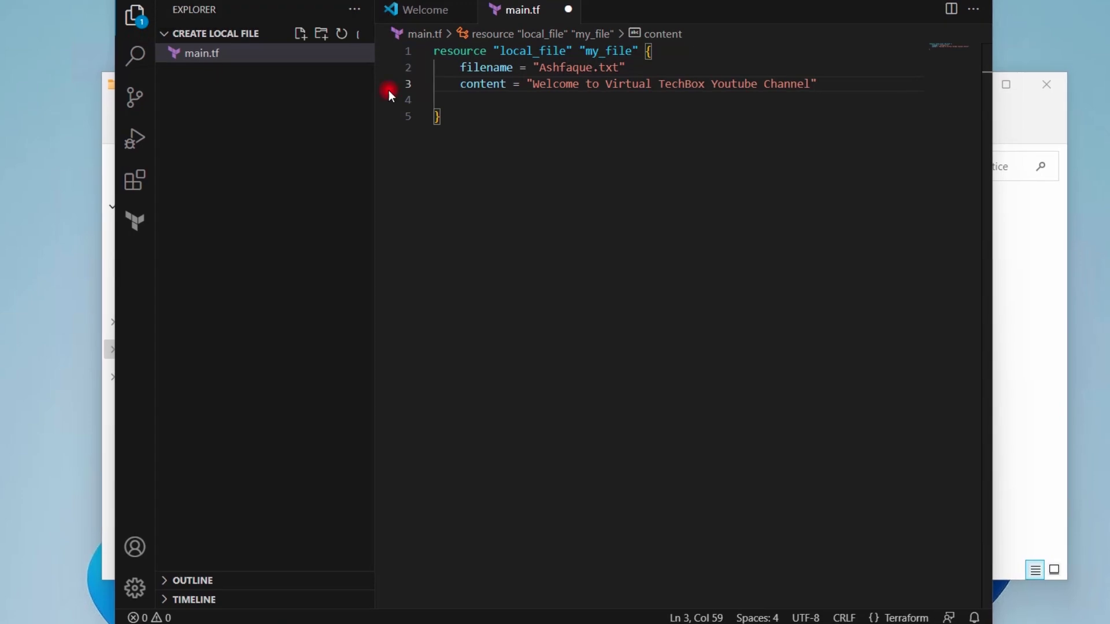
{"action": "left_click", "coordinate": [455, 116]}
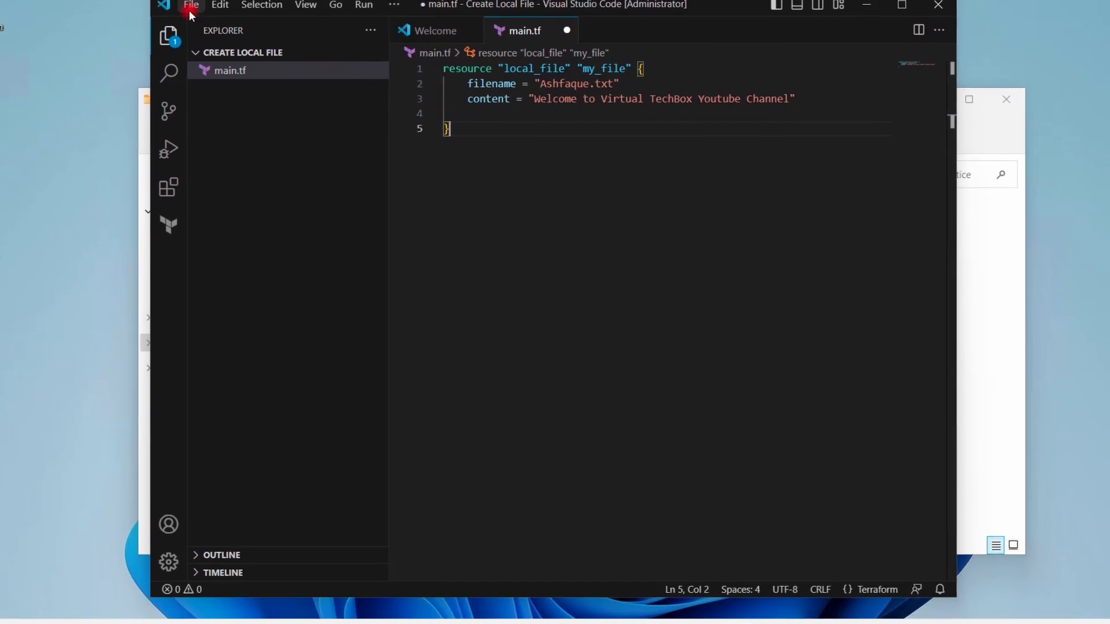
Save main.tf and run terraform init in an integrated terminal at the project folder.
{"action": "left_click", "coordinate": [188, 4]}
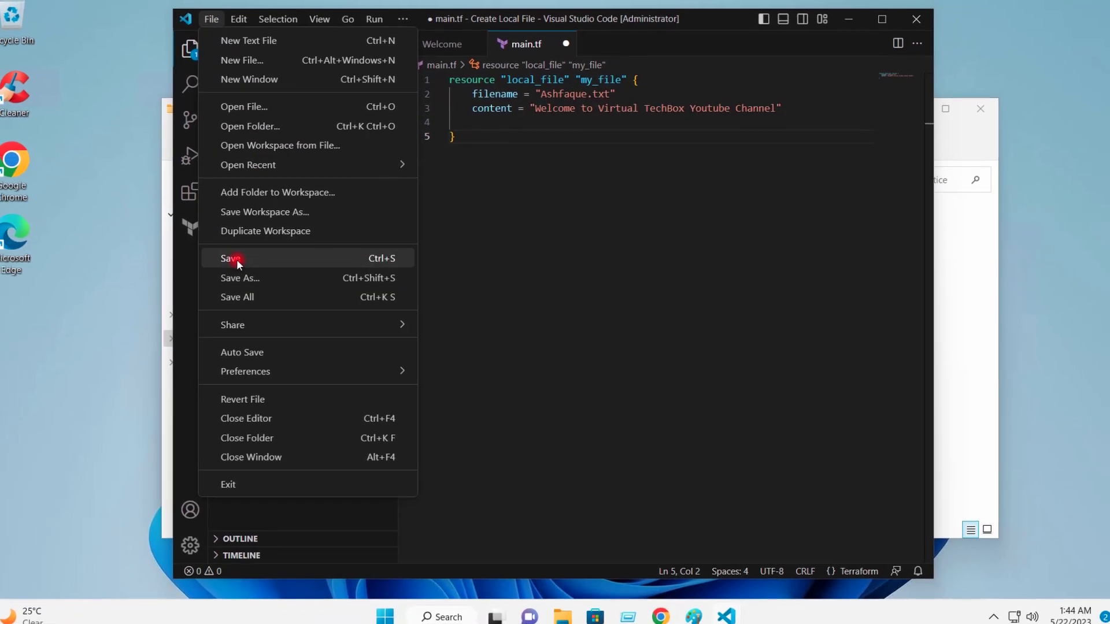
{"action": "left_click", "coordinate": [237, 259]}
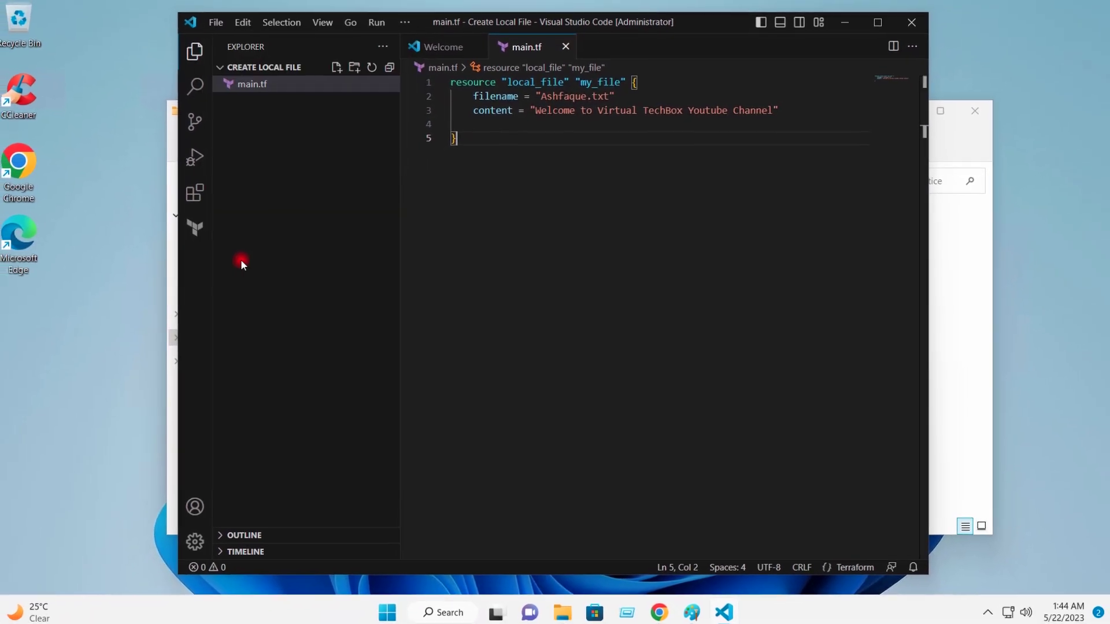
{"action": "right_click", "coordinate": [245, 88]}
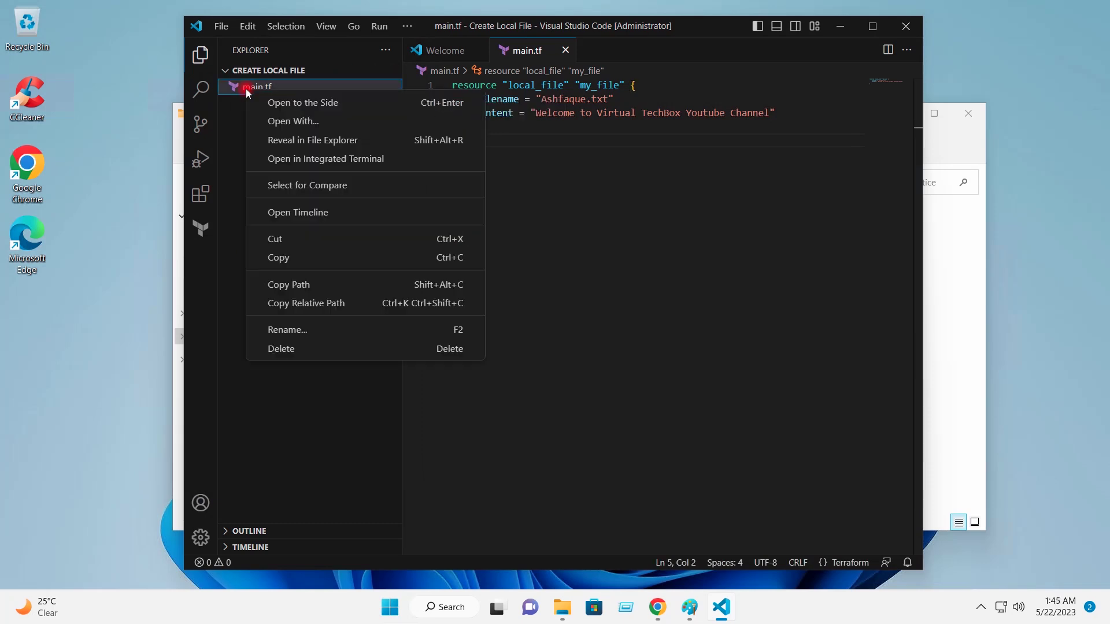
{"action": "left_click", "coordinate": [321, 160]}
{"action": "type", "text": "terraform ini"}
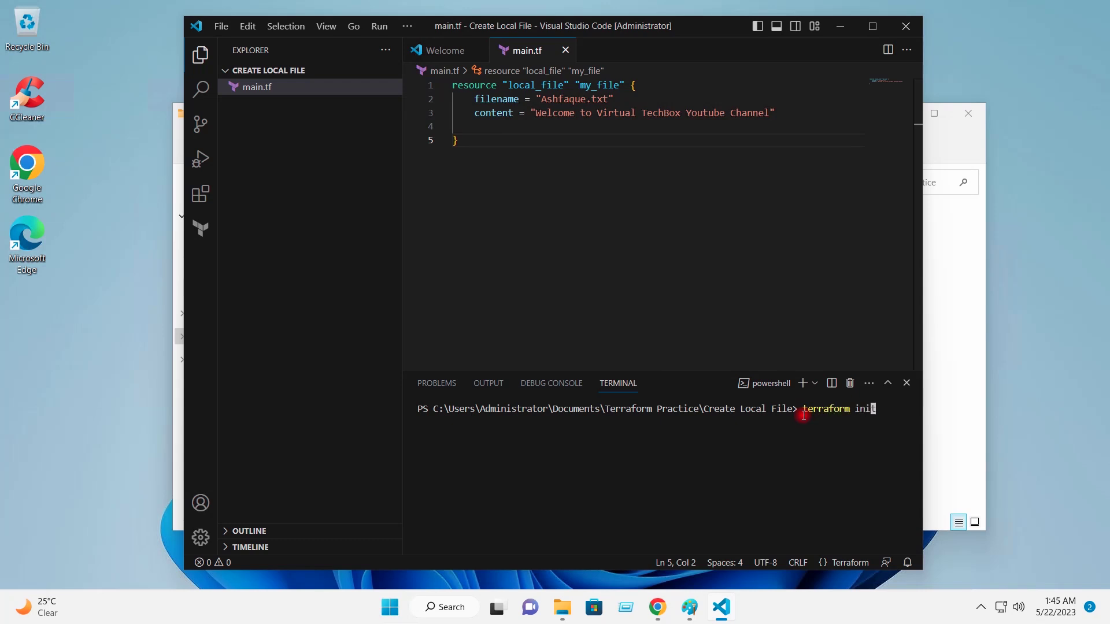
{"action": "type", "text": "t"}
{"action": "key", "text": "Return"}
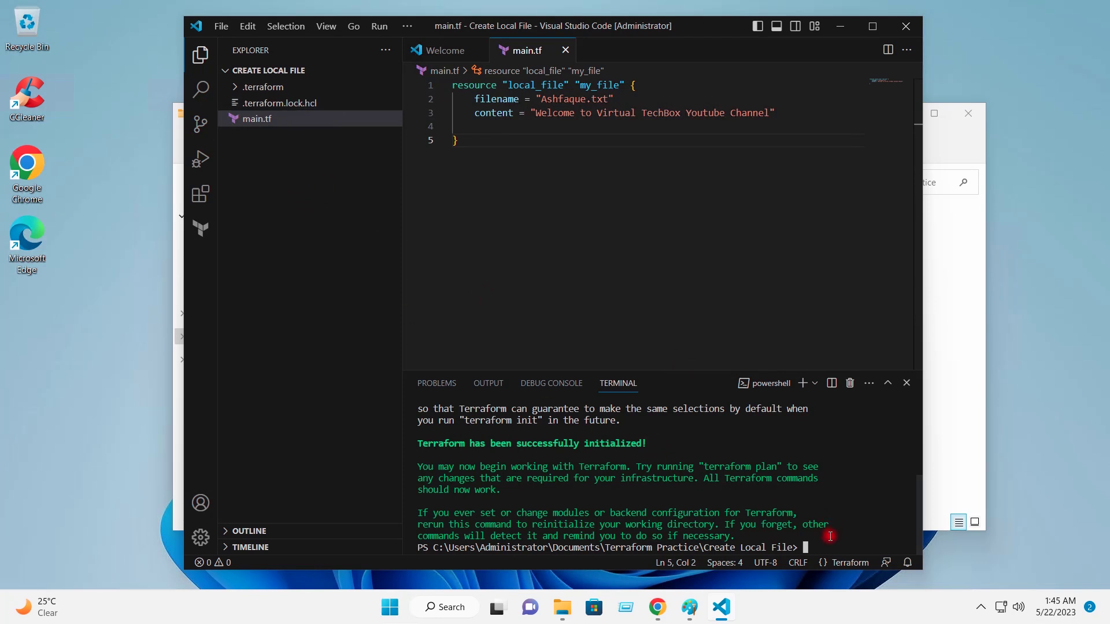
{"action": "key", "text": "Return"}
{"action": "type", "text": "clear"}
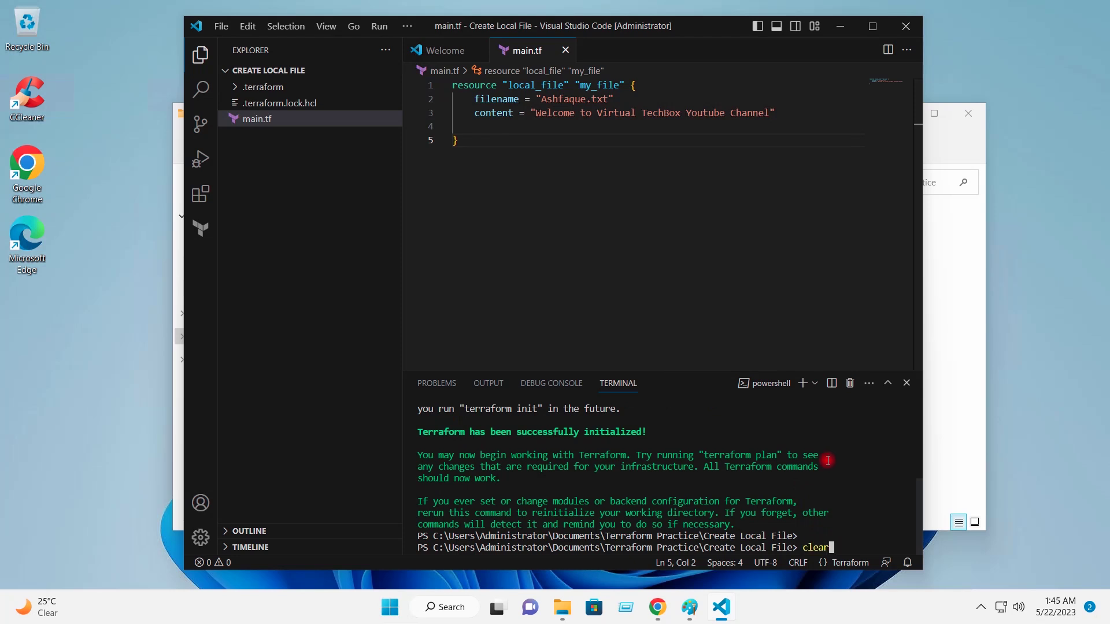
Clear the terminal, then run terraform apply and confirm with yes to create Ashfaque.txt.
{"action": "key", "text": "Return"}
{"action": "type", "text": "te"}
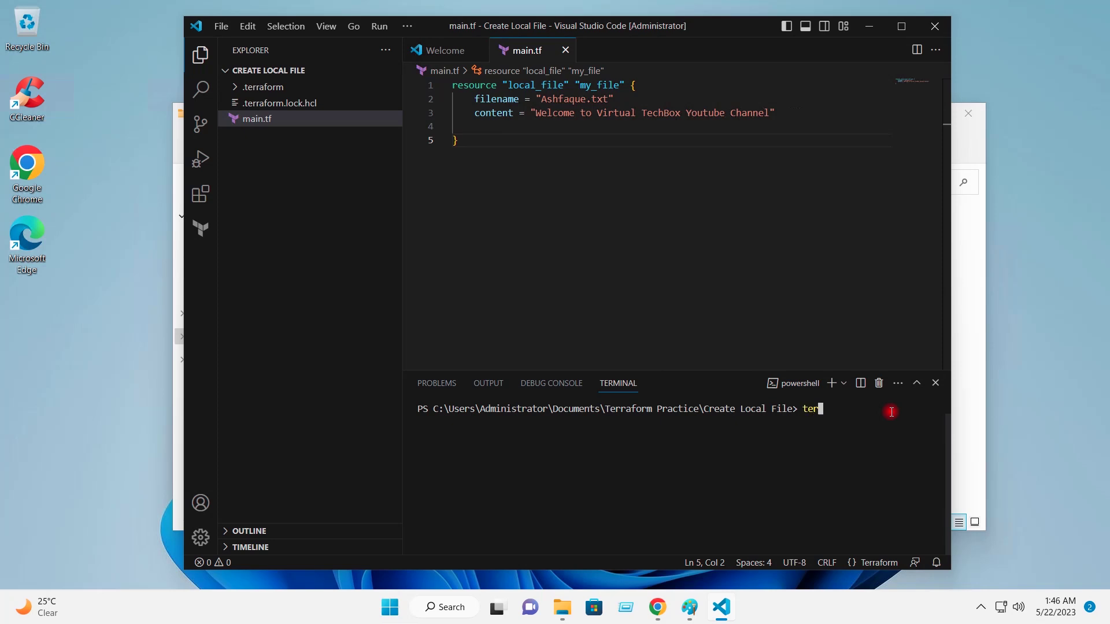
{"action": "type", "text": "raform apply"}
{"action": "key", "text": "Return"}
{"action": "type", "text": "yes"}
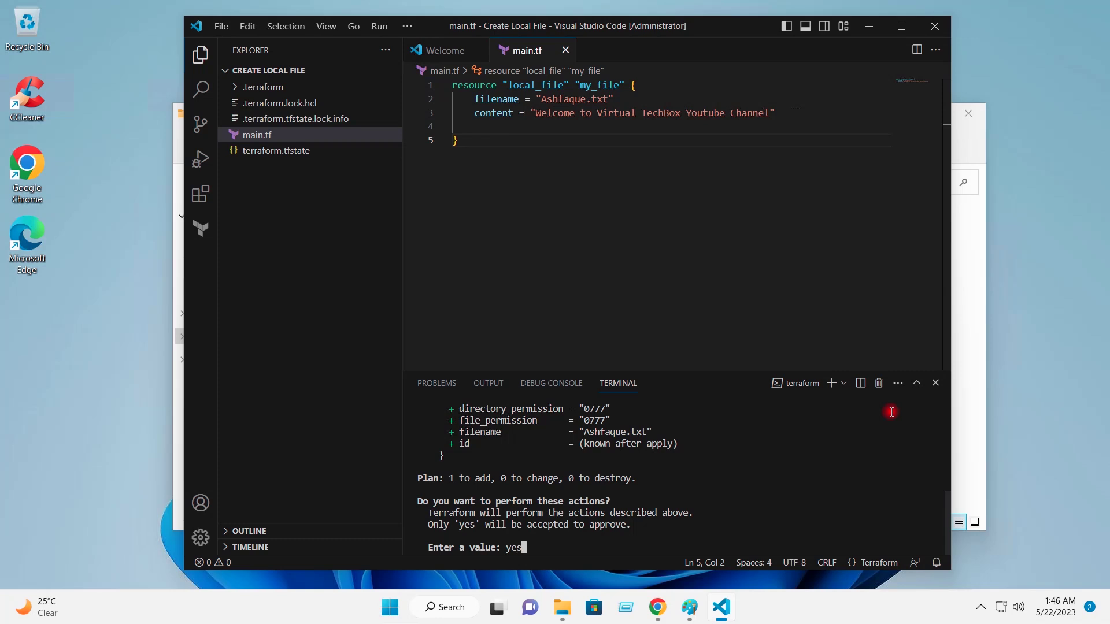
{"action": "key", "text": "Return"}
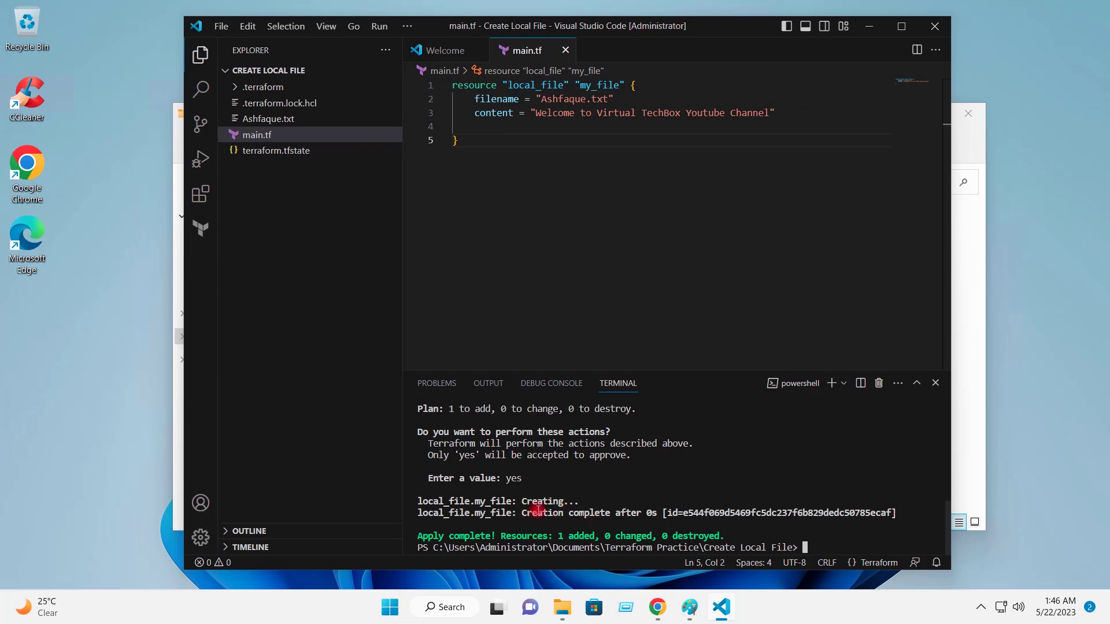
{"action": "triple_click", "coordinate": [535, 511]}
{"action": "left_click", "coordinate": [637, 512]}
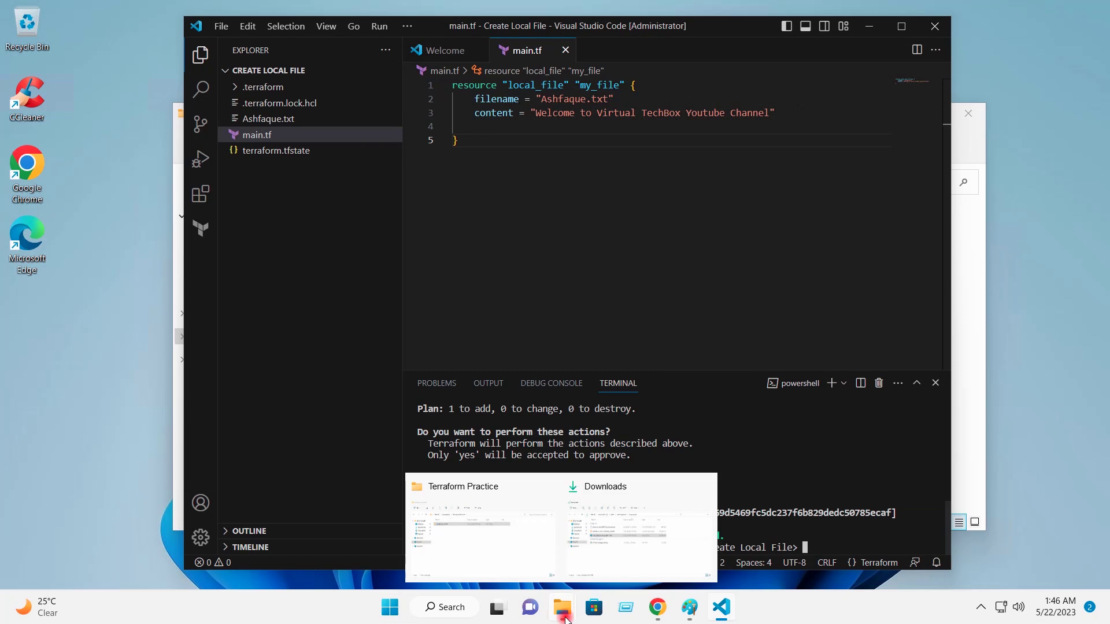
Open Ashfaque.txt from the Create Local File folder, always using Notepad.
{"action": "left_click", "coordinate": [481, 532]}
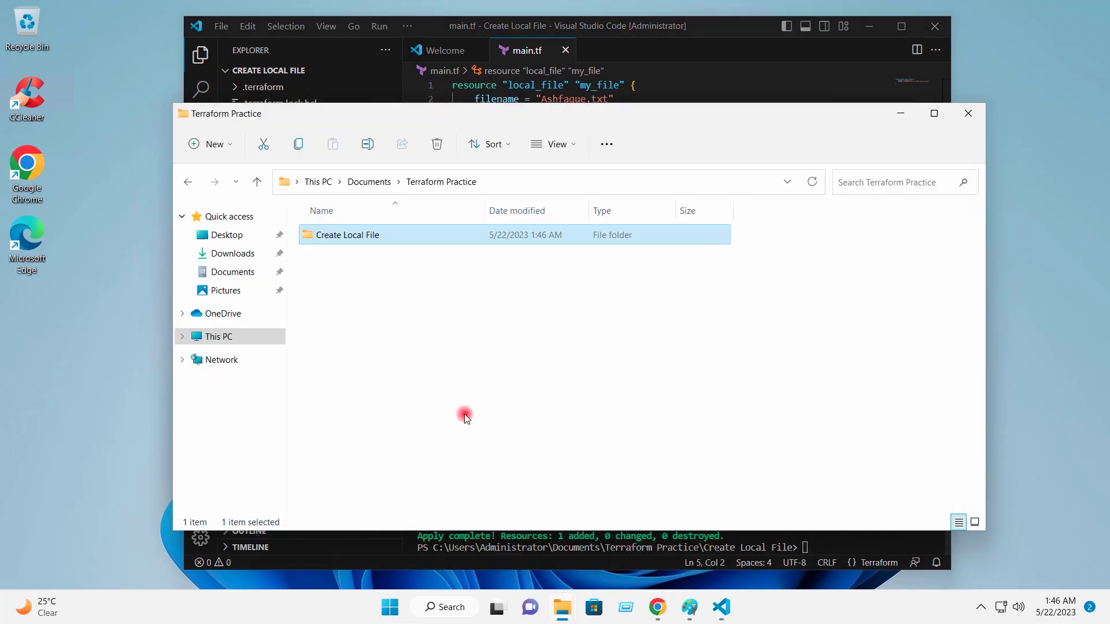
{"action": "left_click", "coordinate": [362, 236]}
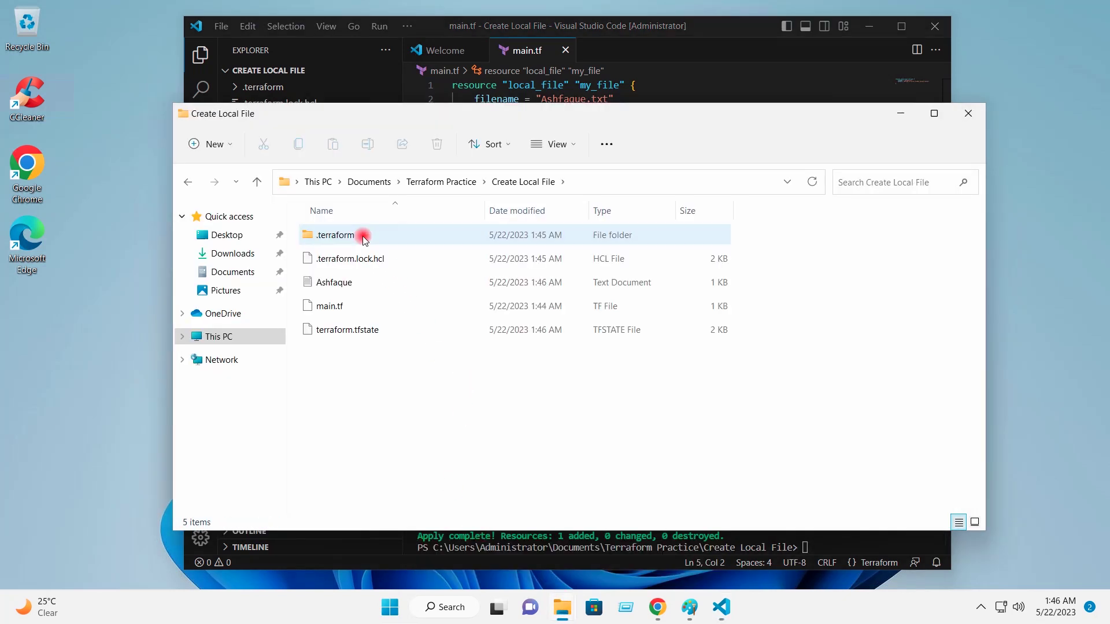
{"action": "left_click", "coordinate": [360, 283]}
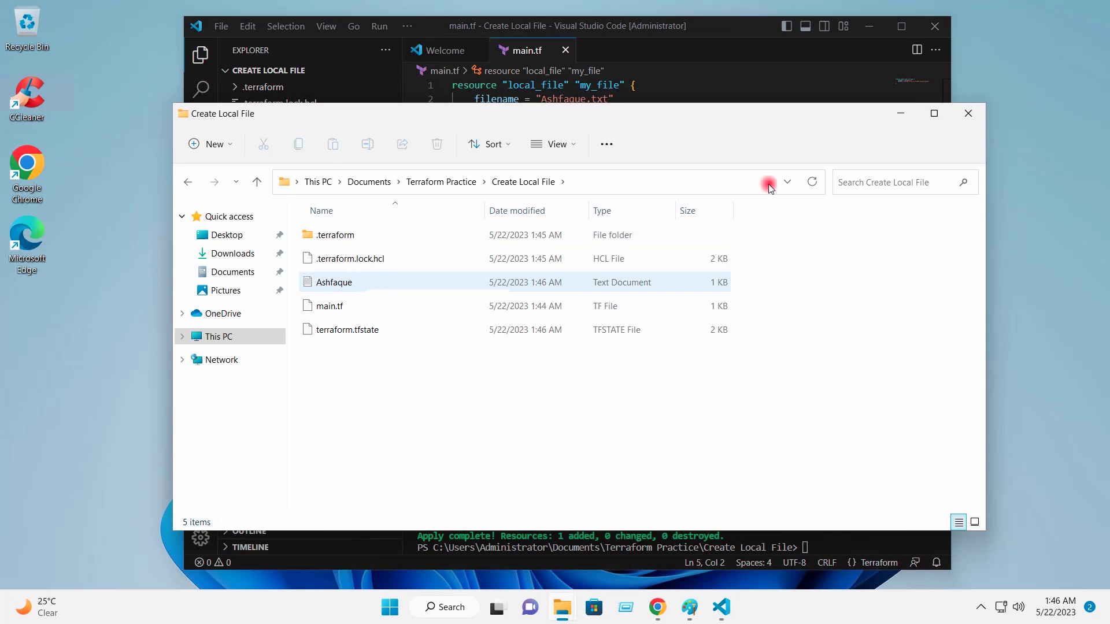
{"action": "double_click", "coordinate": [346, 286]}
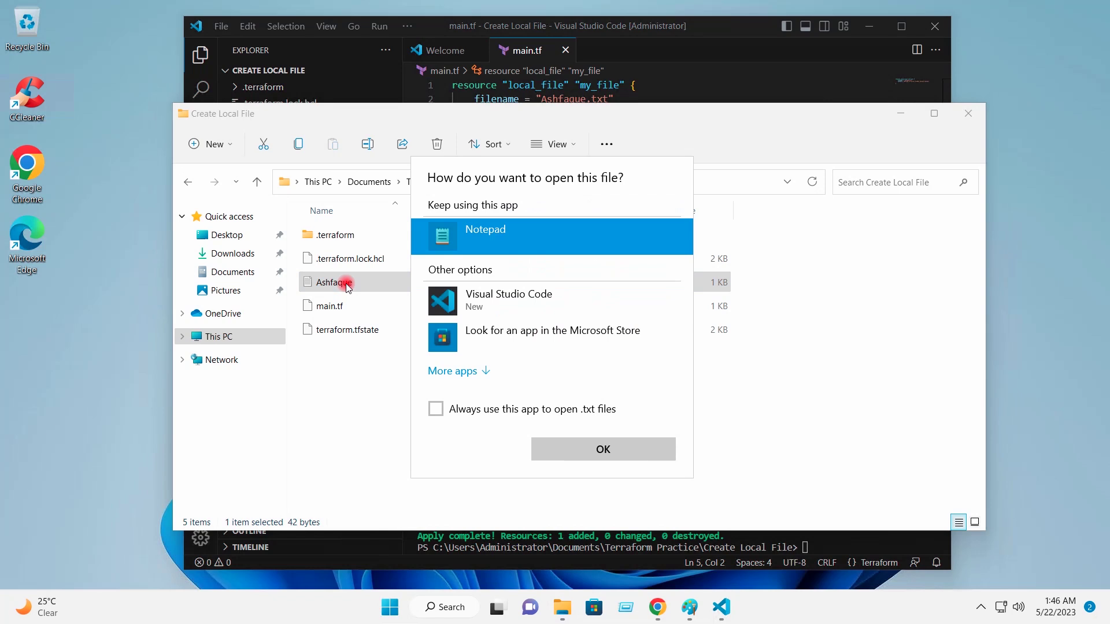
{"action": "left_click", "coordinate": [490, 409]}
Open Ashfaque.txt in Notepad, highlight 'Welcome to Virtual TechBox Youtube Channel', then close Notepad.
{"action": "left_click", "coordinate": [572, 451]}
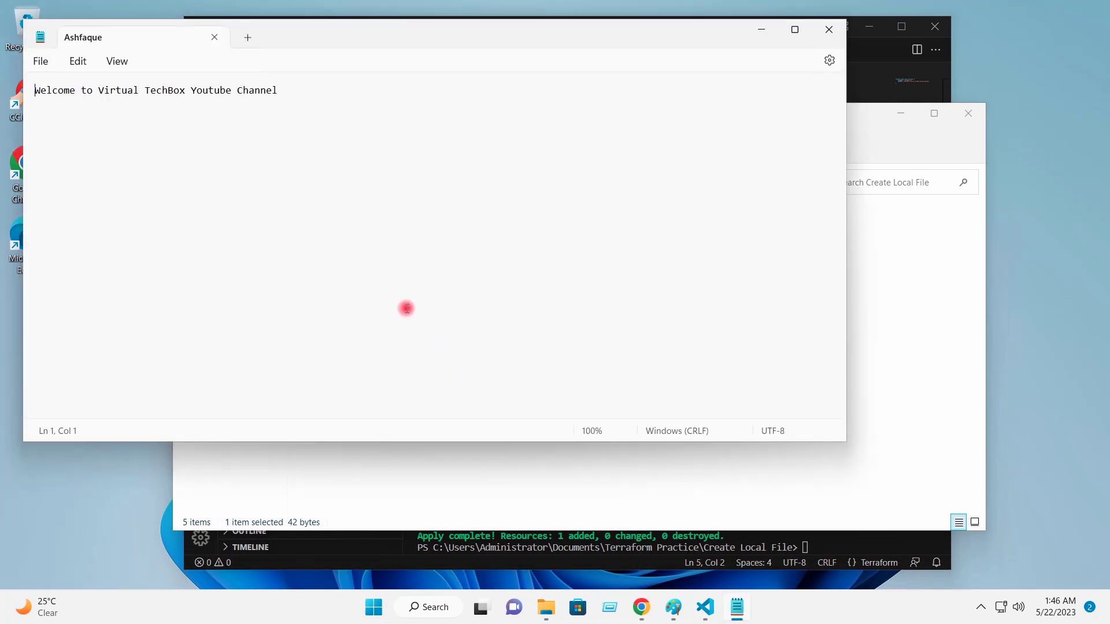
{"action": "left_click_drag", "start_coordinate": [282, 34], "coordinate": [337, 49]}
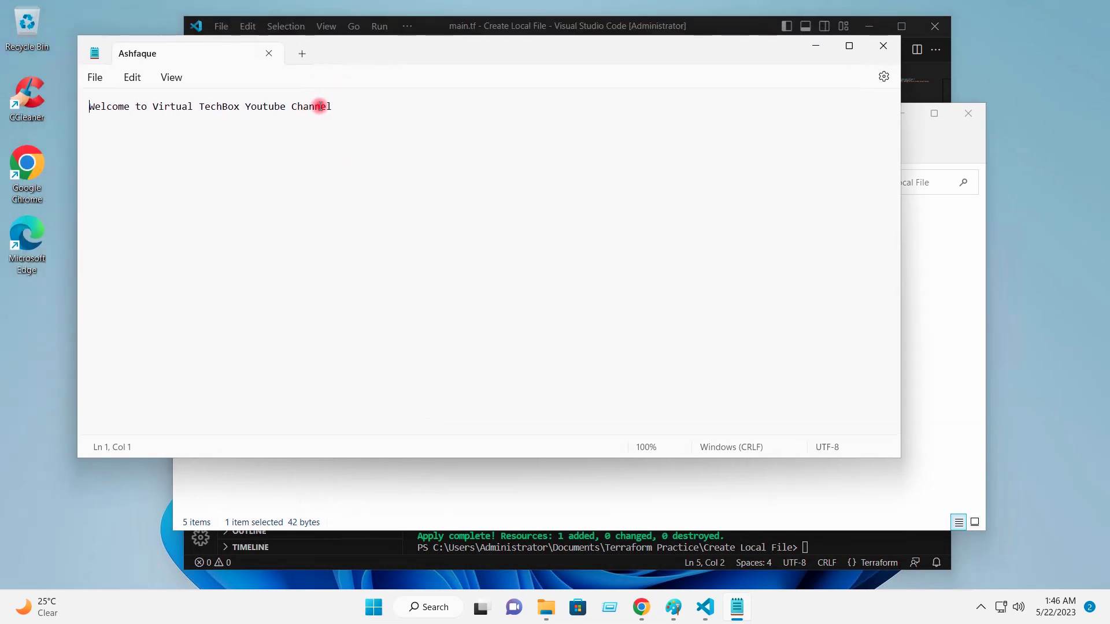
{"action": "left_click_drag", "start_coordinate": [334, 106], "coordinate": [84, 106]}
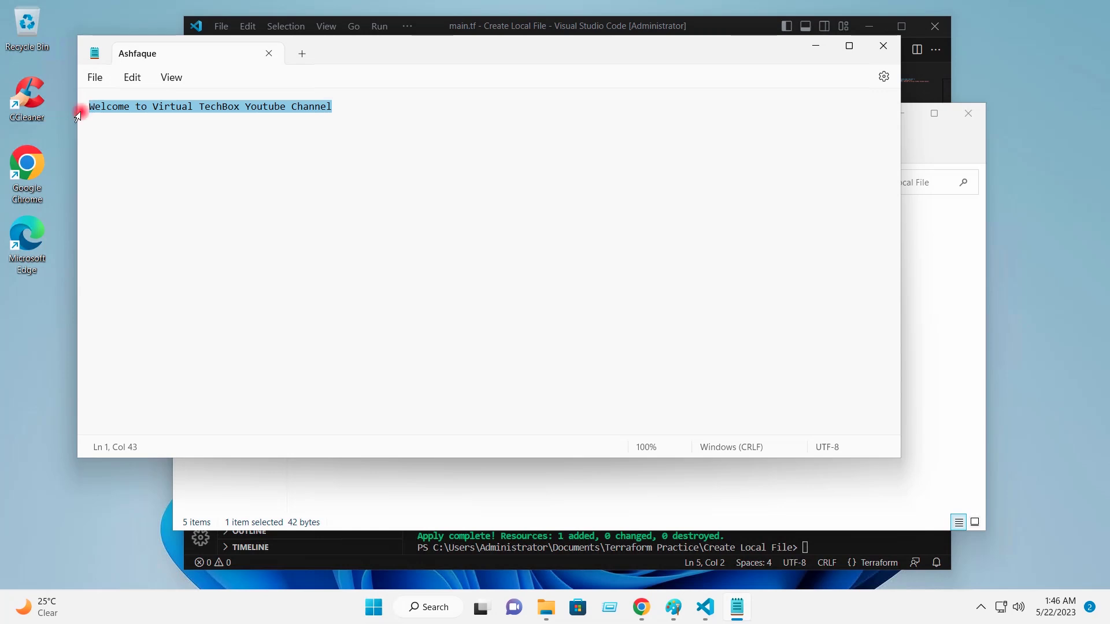
{"action": "left_click", "coordinate": [163, 128]}
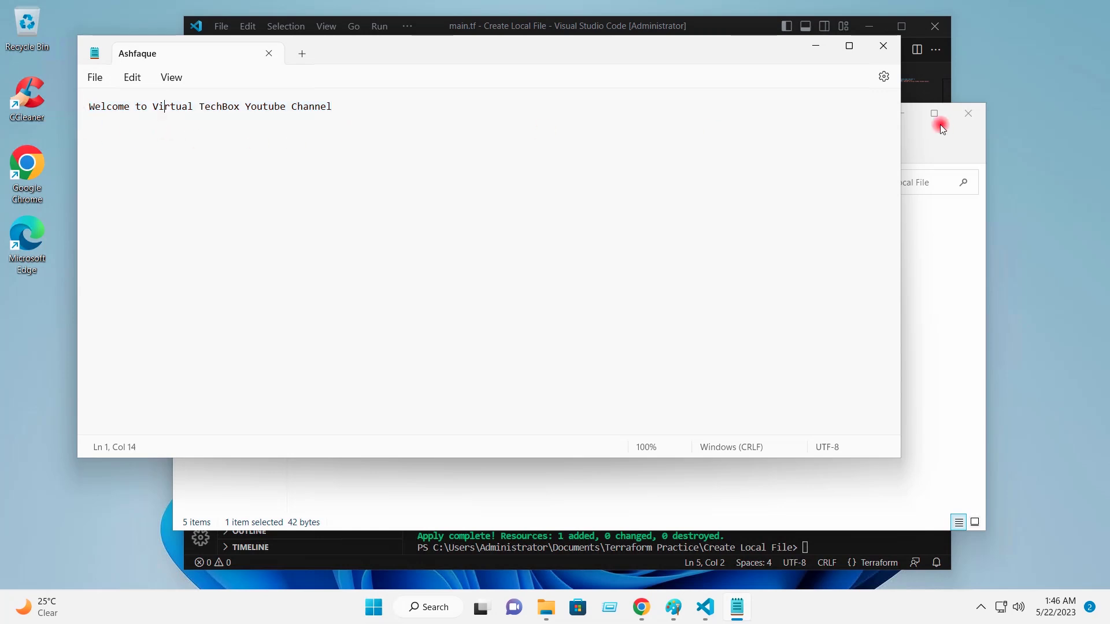
{"action": "left_click", "coordinate": [882, 46]}
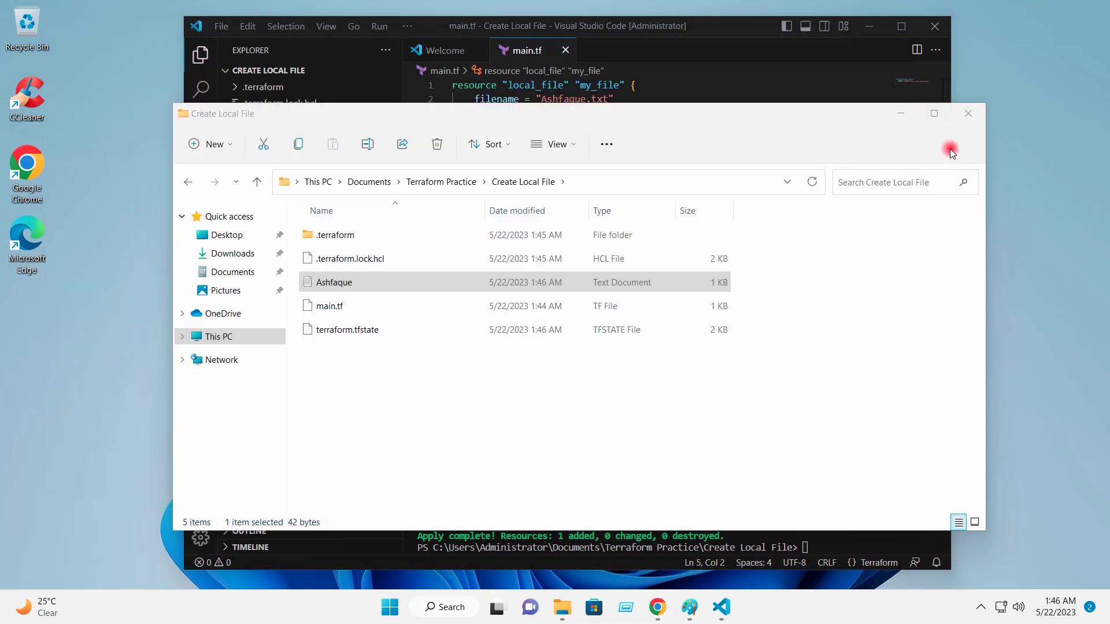
Close the Create Local File Explorer window and minimize VS Code to reveal the desktop.
{"action": "left_click", "coordinate": [968, 113]}
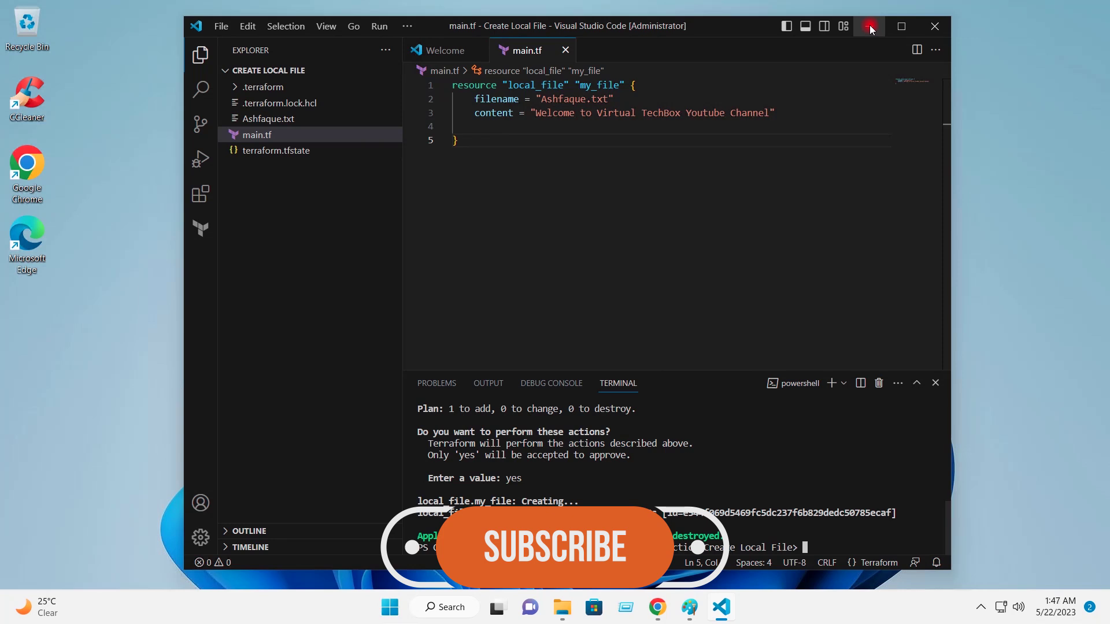
{"action": "left_click", "coordinate": [871, 27]}
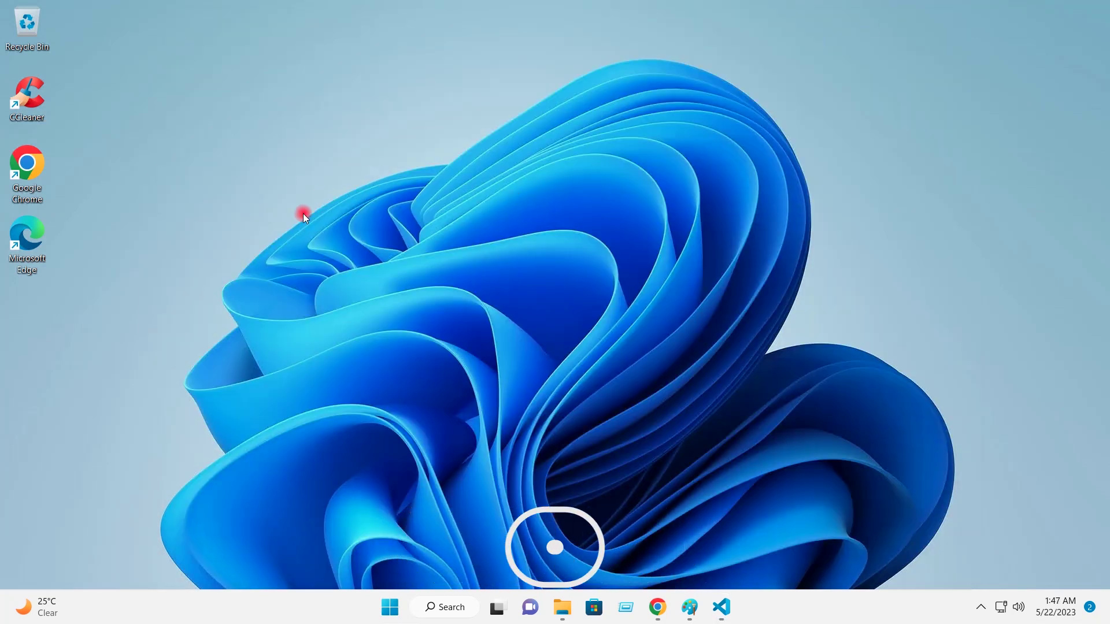